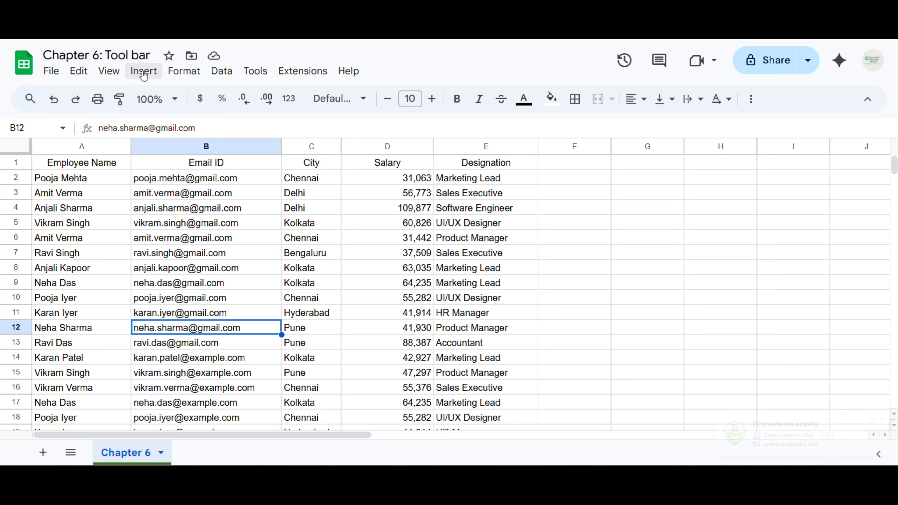
{"action": "left_click", "coordinate": [143, 71]}
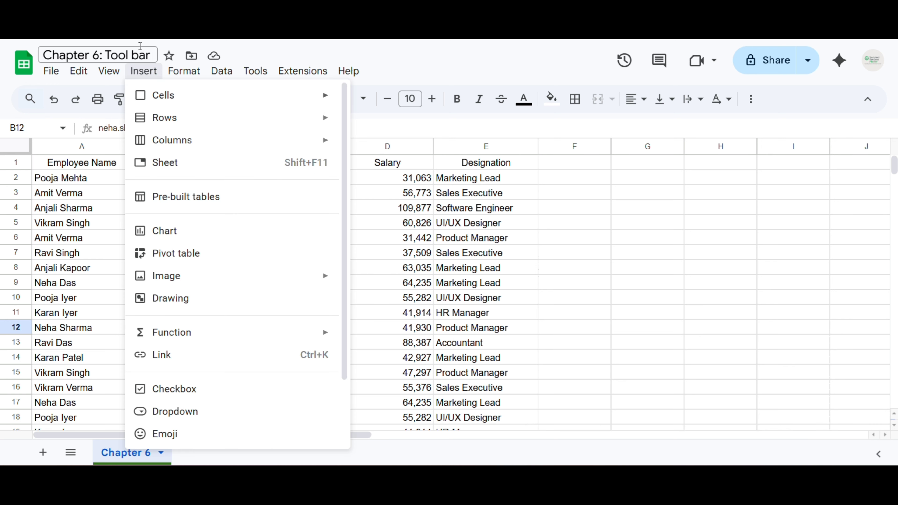
{"action": "left_click", "coordinate": [62, 234]}
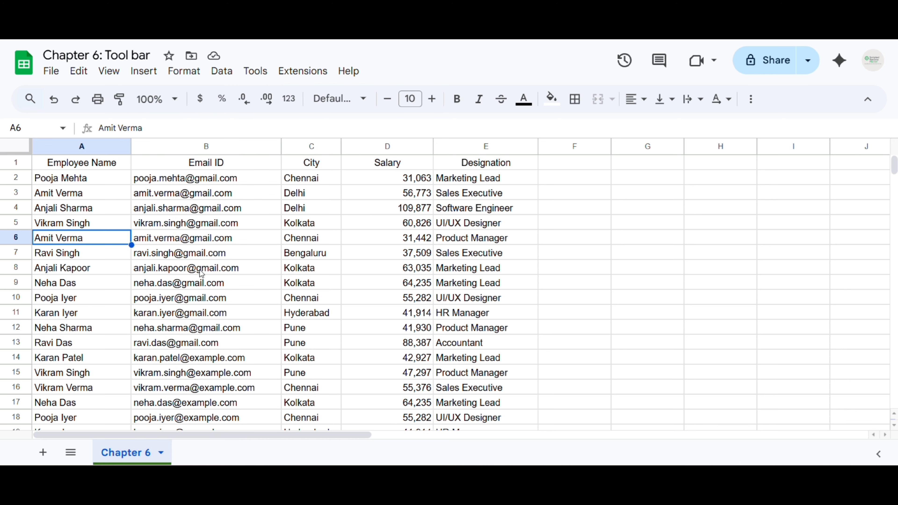
Search the available commands for "insert link" and try inserting the HYPERLINK function in cell G5.
{"action": "left_click", "coordinate": [630, 227]}
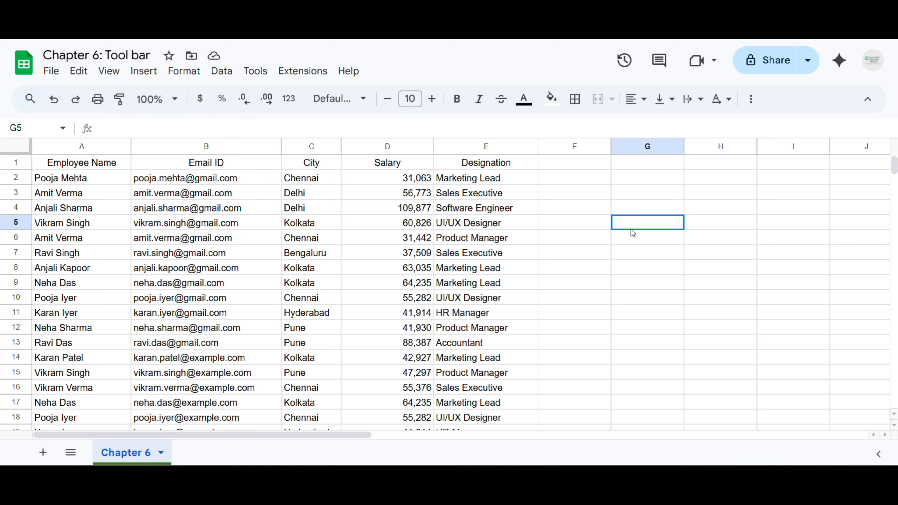
{"action": "left_click", "coordinate": [30, 99]}
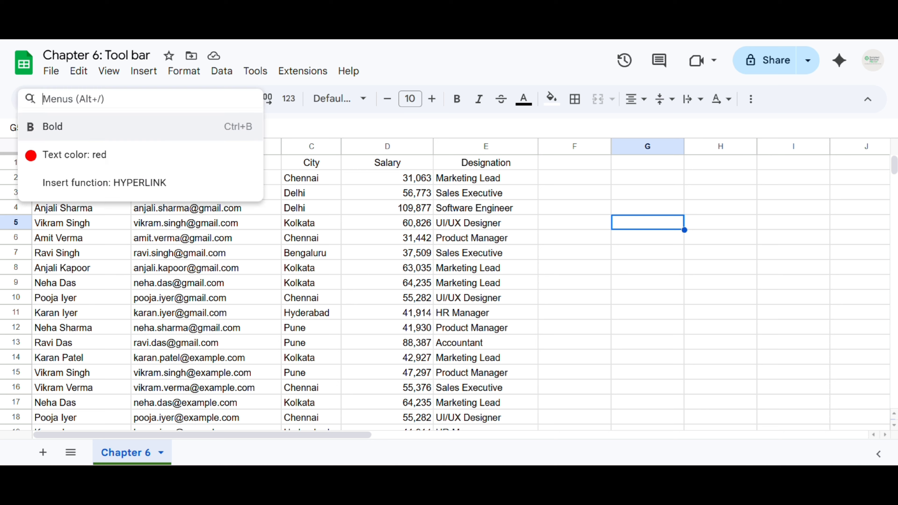
{"action": "type", "text": "in"}
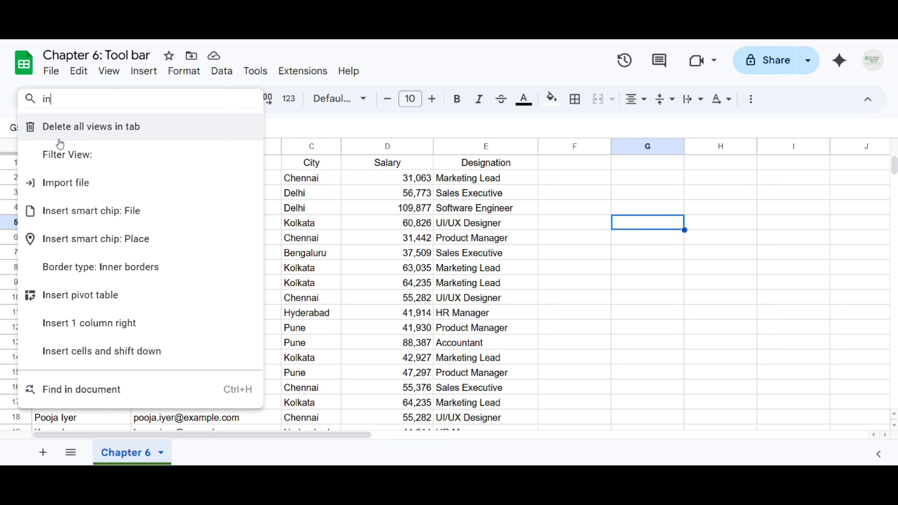
{"action": "type", "text": "sert l"}
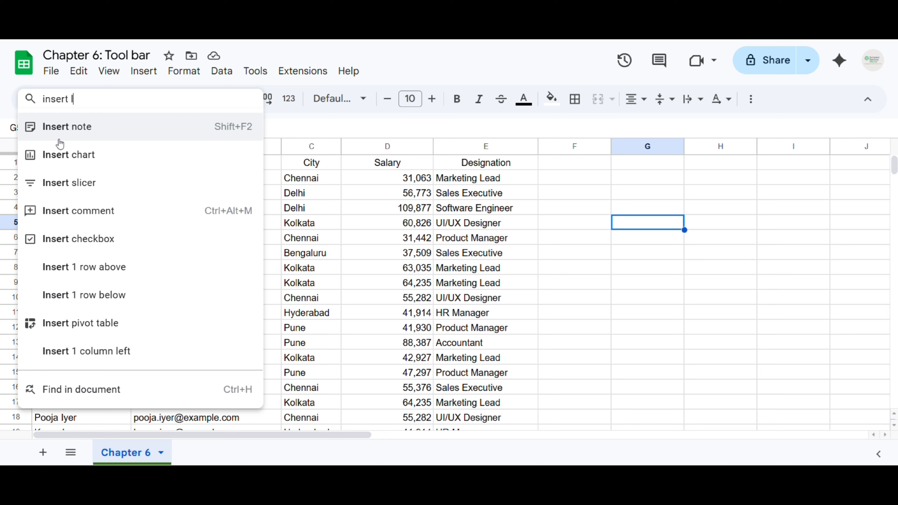
{"action": "type", "text": "ink"}
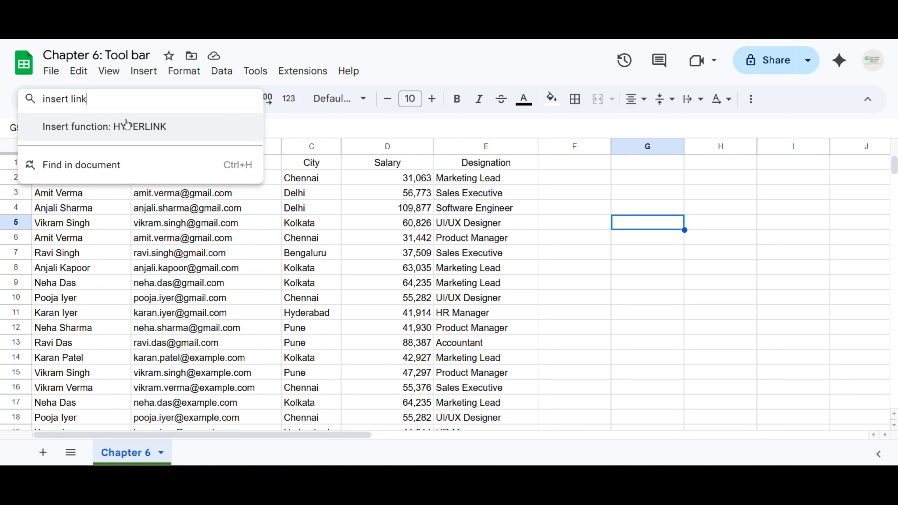
{"action": "left_click", "coordinate": [88, 127]}
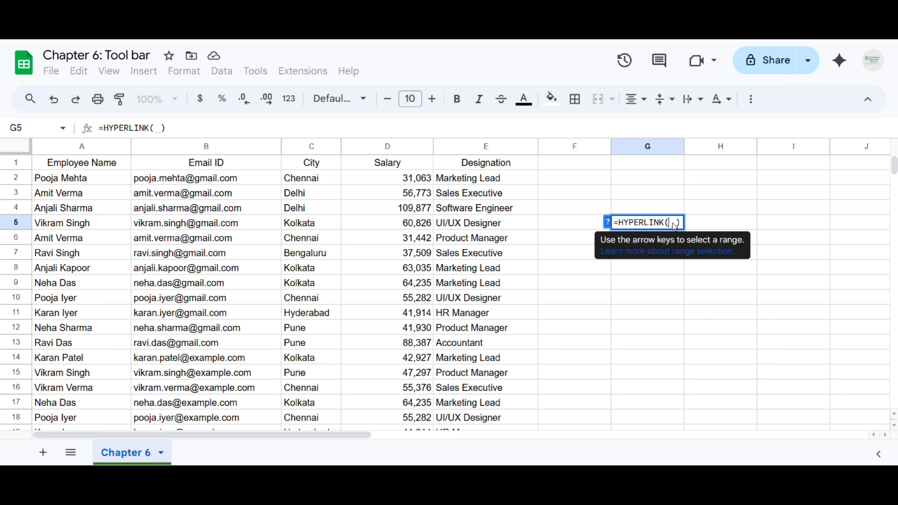
{"action": "key", "text": "Escape"}
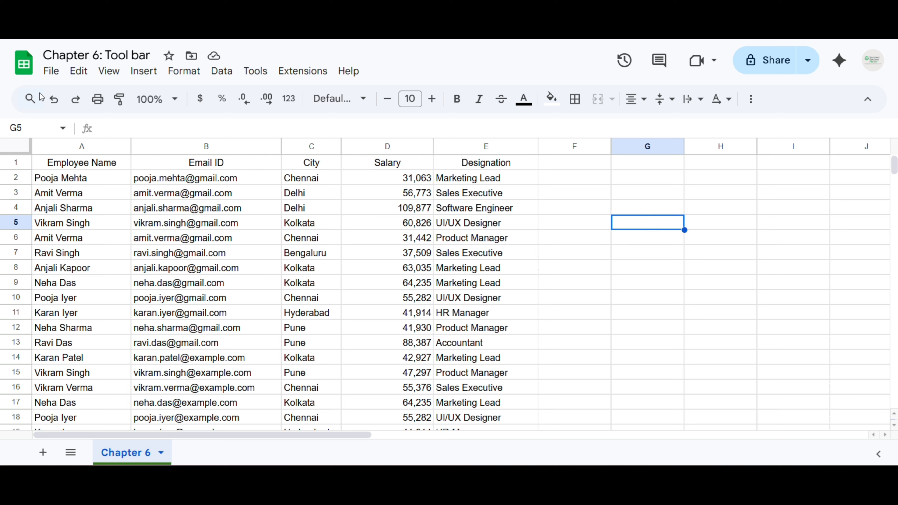
Search the sheet for an employee's first name.
{"action": "left_click", "coordinate": [99, 192]}
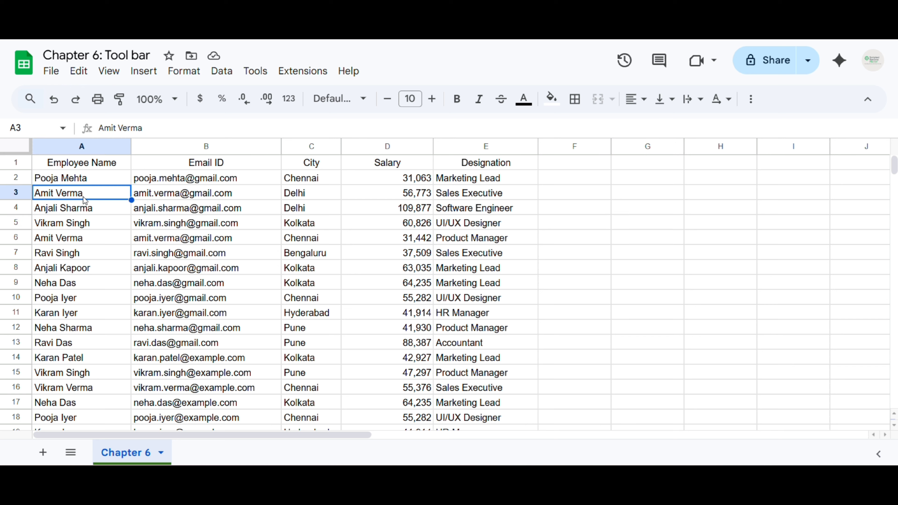
{"action": "key", "text": "ctrl+f"}
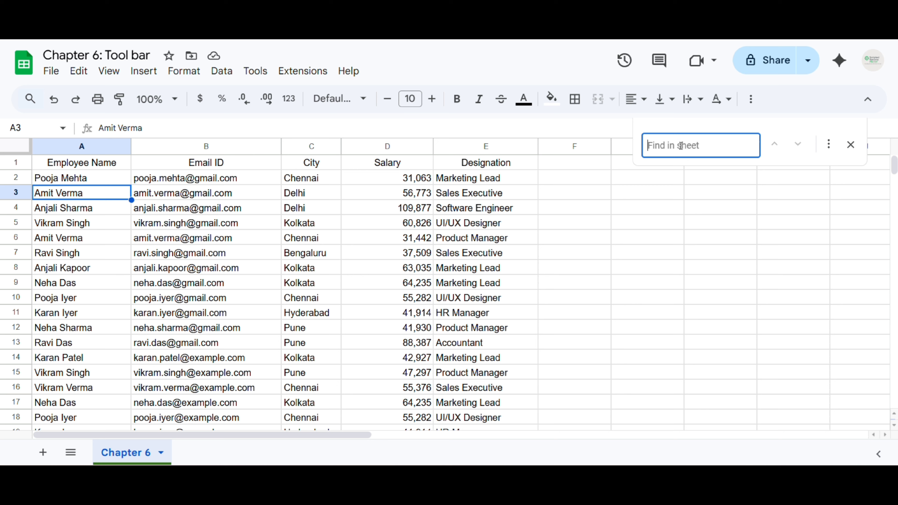
{"action": "type", "text": "p"}
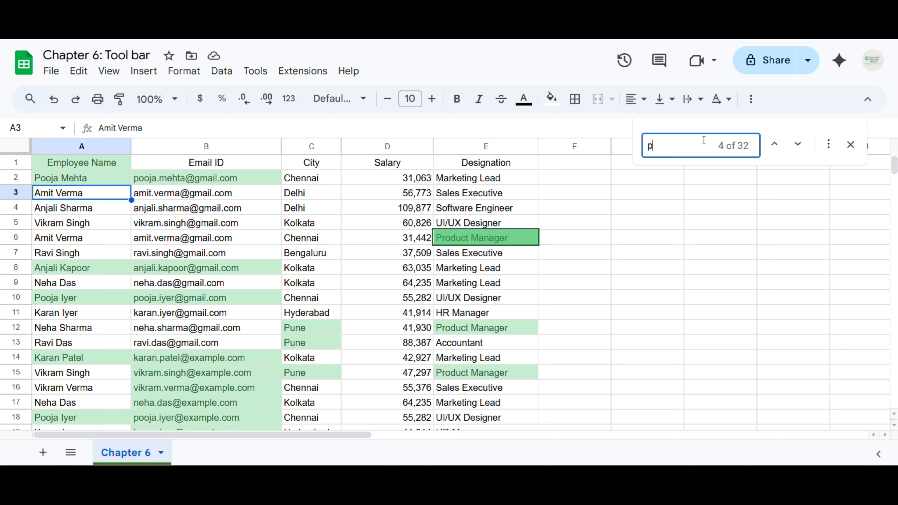
{"action": "type", "text": "ooja"}
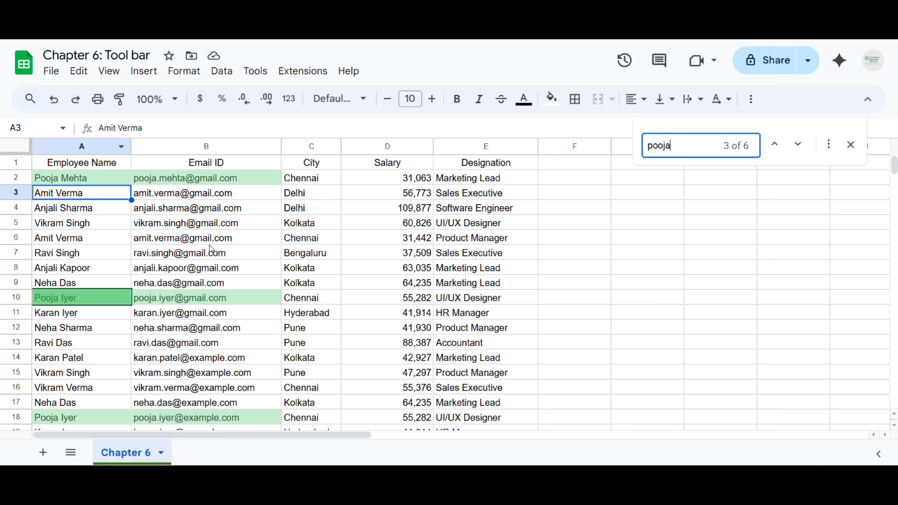
Open Find and replace for the searched name and limit it to the specific range 'Chapter 6'!A:A.
{"action": "left_click", "coordinate": [829, 145]}
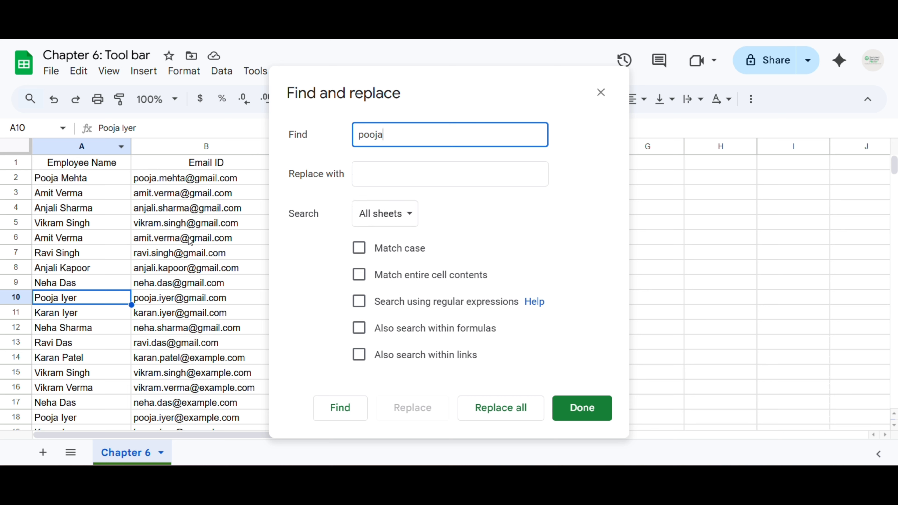
{"action": "left_click", "coordinate": [381, 220]}
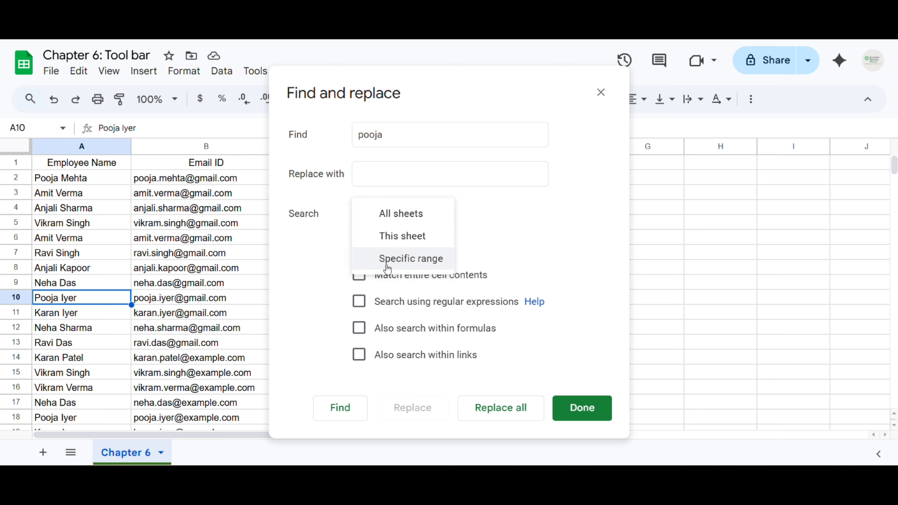
{"action": "left_click", "coordinate": [410, 258]}
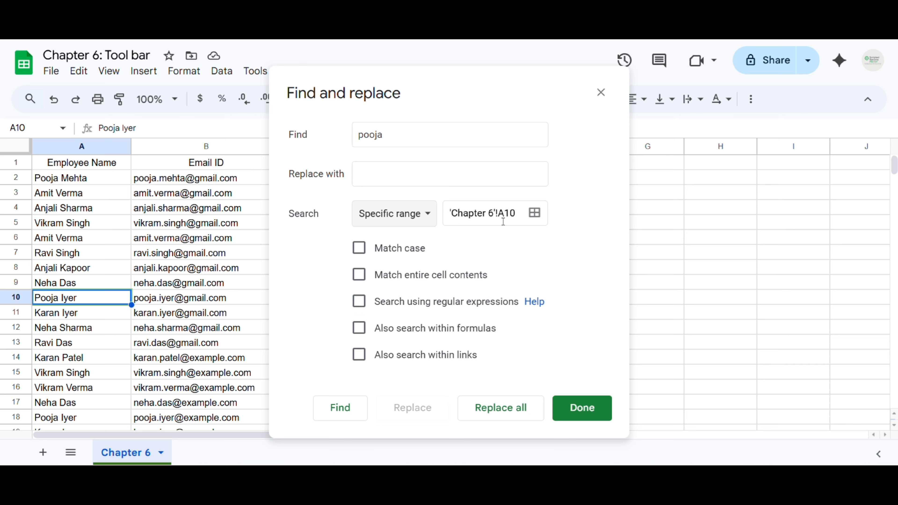
{"action": "left_click", "coordinate": [533, 214]}
{"action": "left_click", "coordinate": [533, 214]}
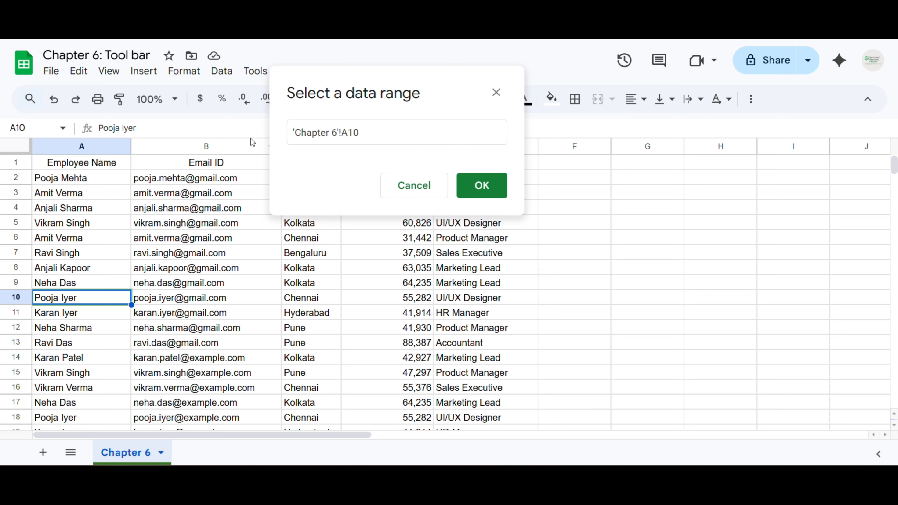
{"action": "left_click", "coordinate": [64, 148]}
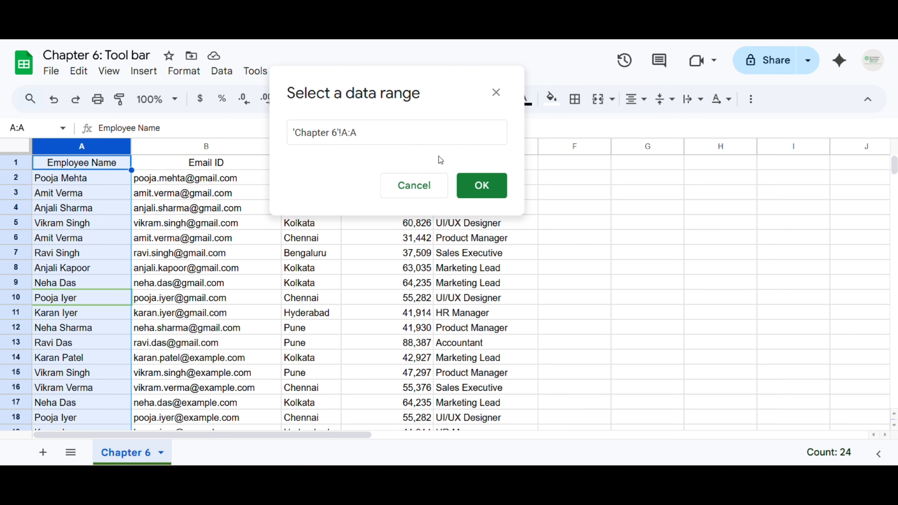
{"action": "left_click", "coordinate": [473, 186]}
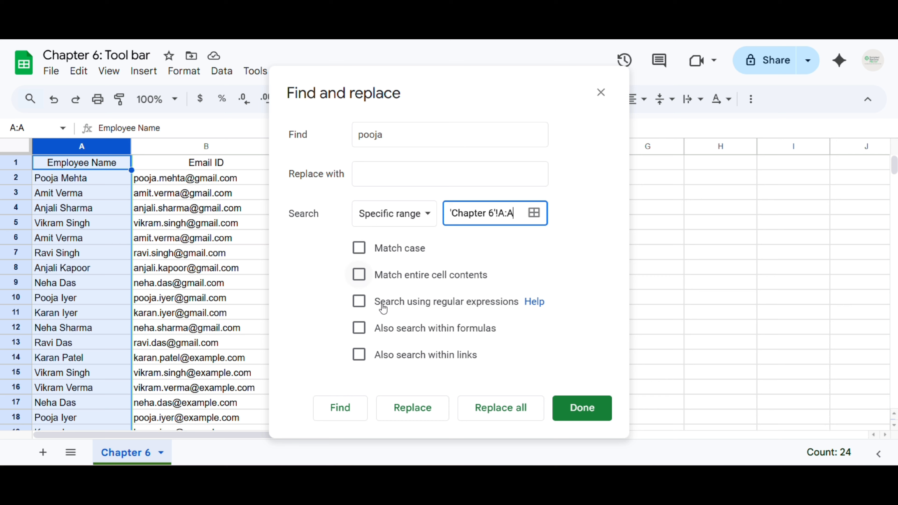
Step through the matches for the searched first name in column A.
{"action": "left_click", "coordinate": [339, 414]}
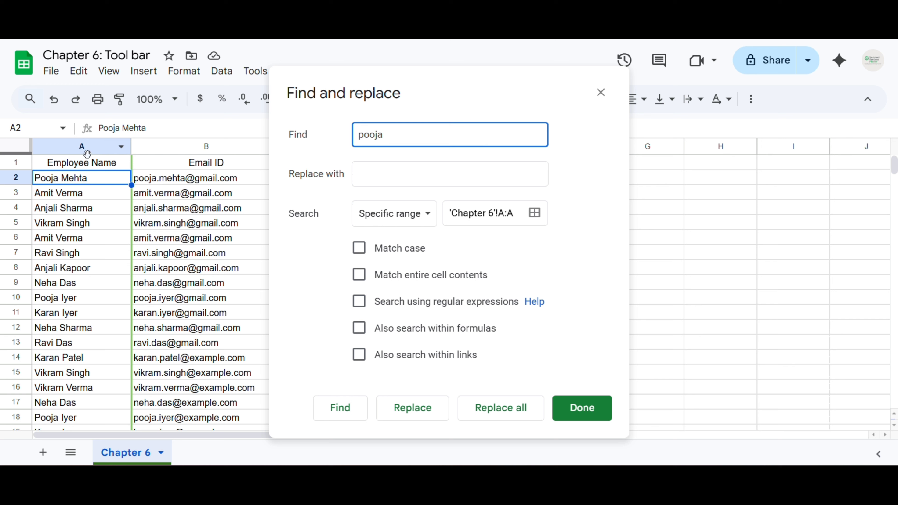
{"action": "left_click", "coordinate": [327, 407]}
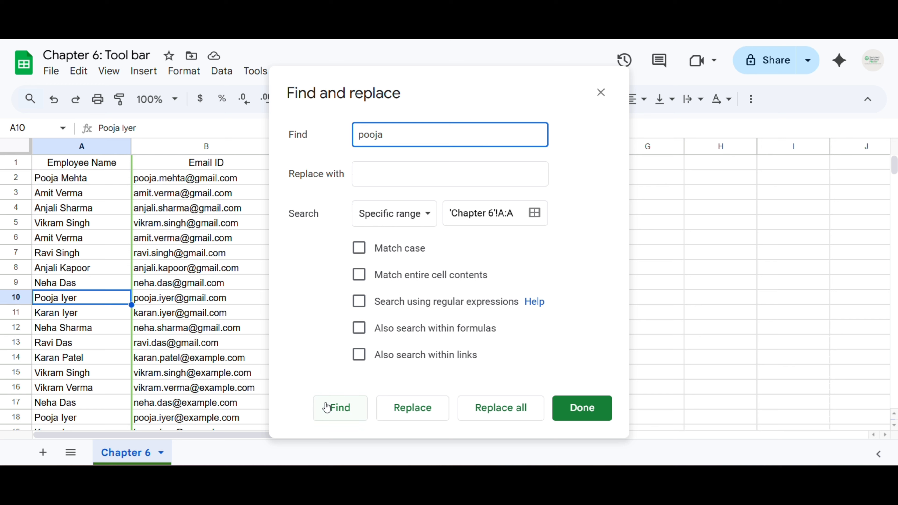
{"action": "left_click", "coordinate": [326, 407]}
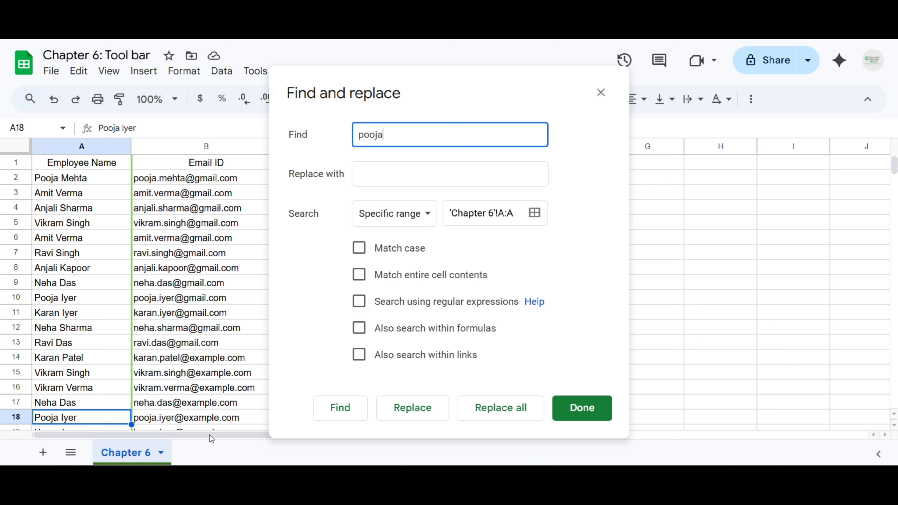
{"action": "left_click", "coordinate": [330, 410]}
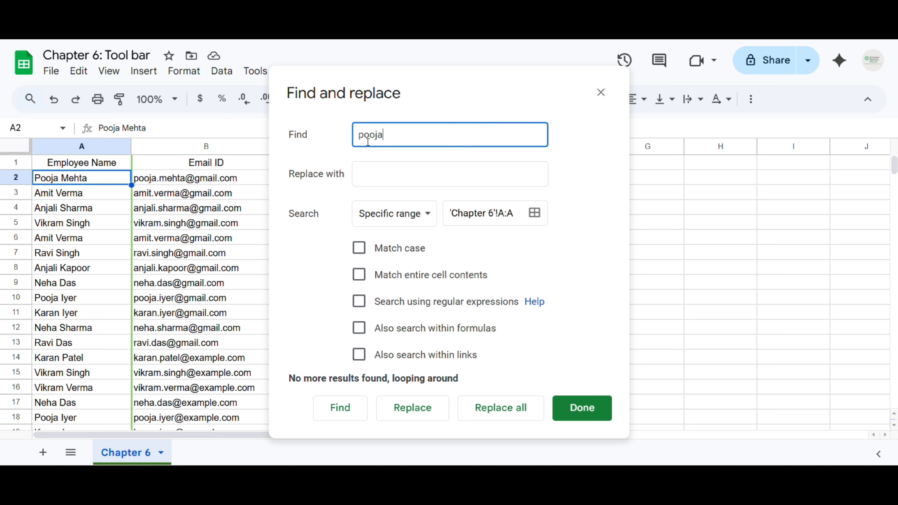
Replace the searched first name with its alternative spelling in column A, first for one match and then for all remaining ones.
{"action": "left_click", "coordinate": [364, 171]}
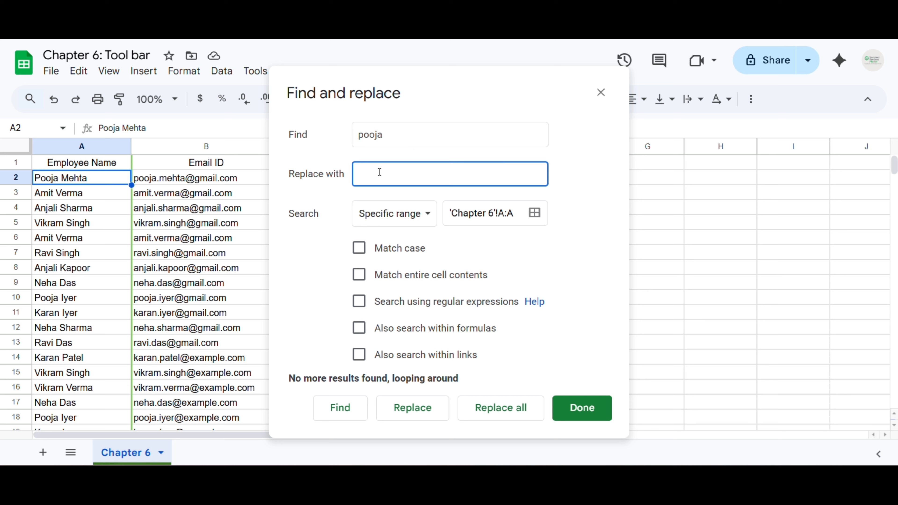
{"action": "type", "text": "Puja"}
{"action": "left_click", "coordinate": [345, 189]}
{"action": "left_click", "coordinate": [370, 172]}
{"action": "left_click", "coordinate": [424, 416]}
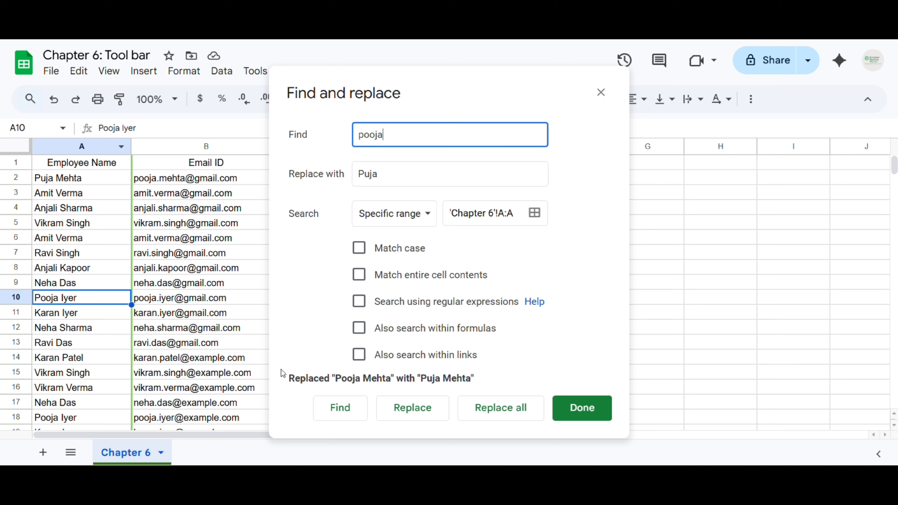
{"action": "left_click", "coordinate": [506, 418]}
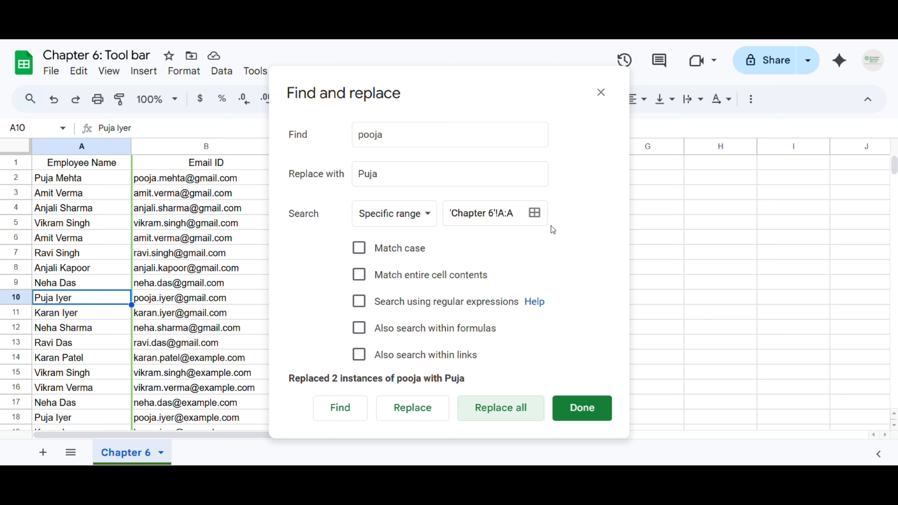
{"action": "left_click", "coordinate": [601, 92]}
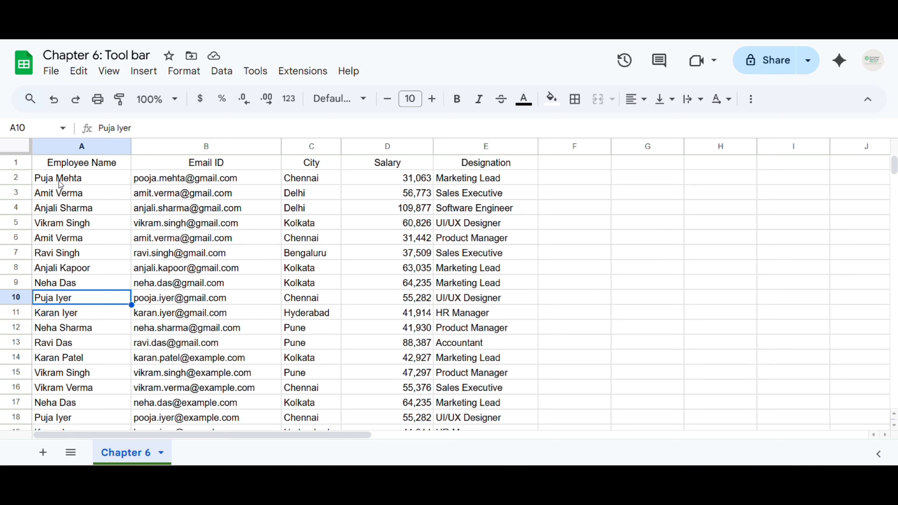
Undo both name replacements in column A and redo them.
{"action": "left_click", "coordinate": [54, 100]}
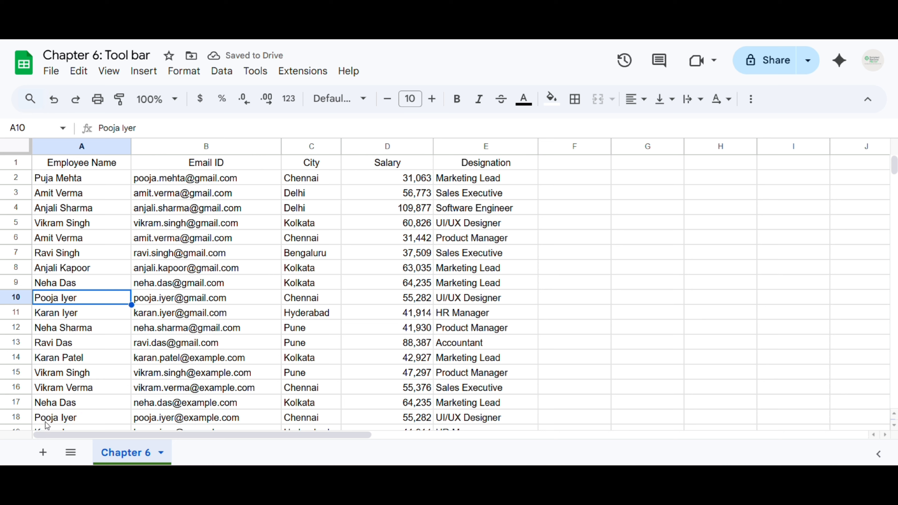
{"action": "left_click", "coordinate": [53, 100]}
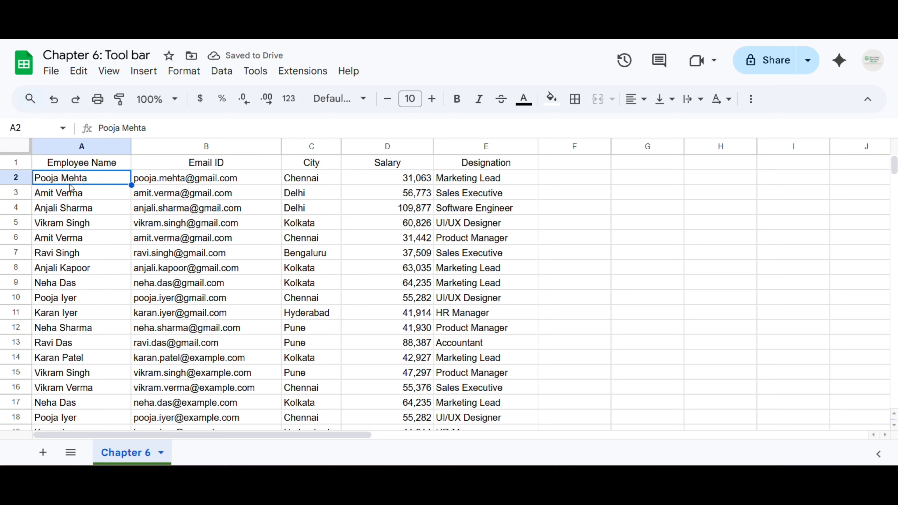
{"action": "left_click", "coordinate": [77, 101]}
{"action": "left_click", "coordinate": [76, 101]}
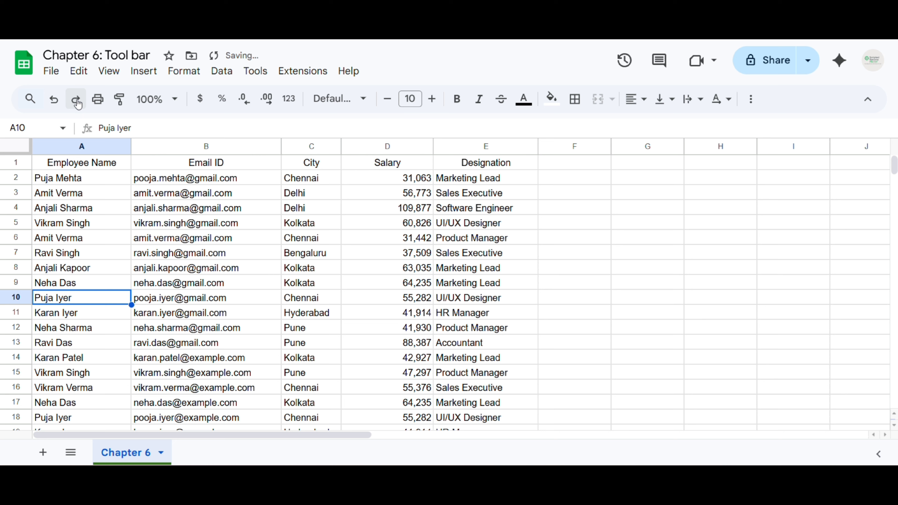
Undo the redone name replacements to restore the original spelling in column A.
{"action": "left_click", "coordinate": [53, 100]}
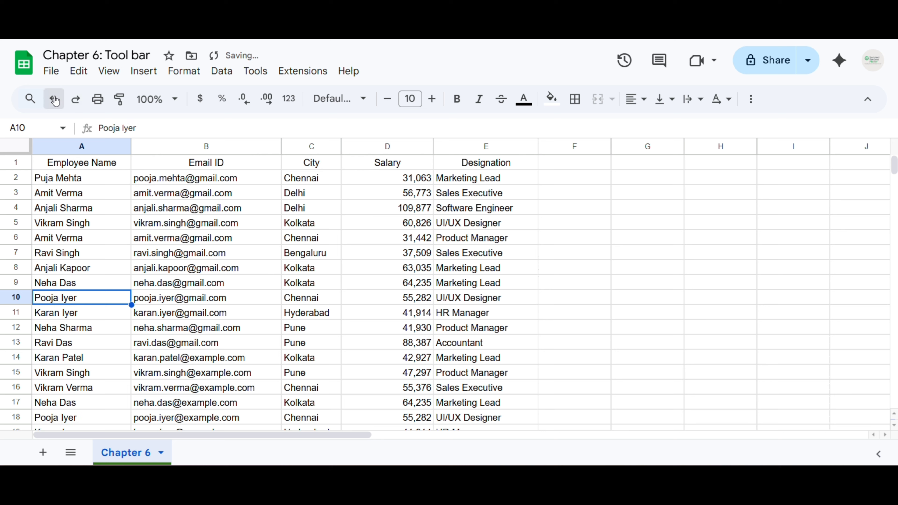
{"action": "left_click", "coordinate": [53, 100]}
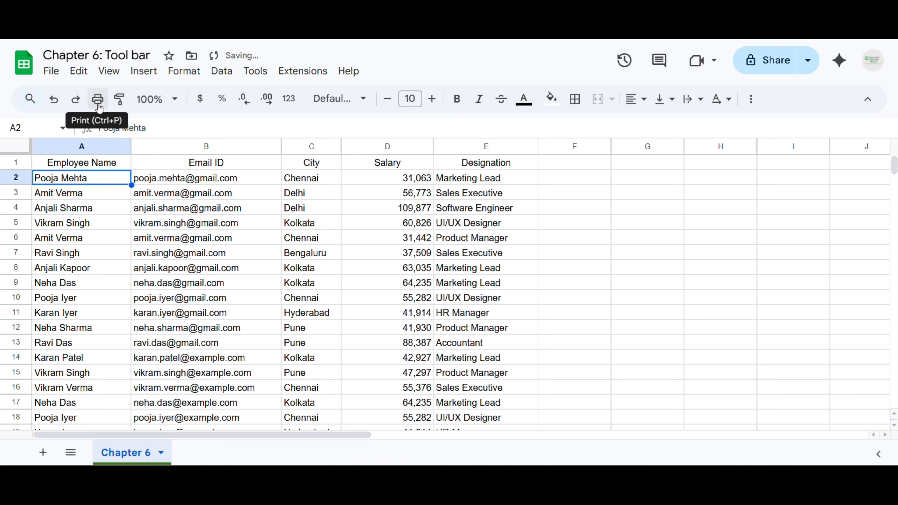
Select the employee data range A1:E17 and open the print settings.
{"action": "left_click", "coordinate": [92, 167]}
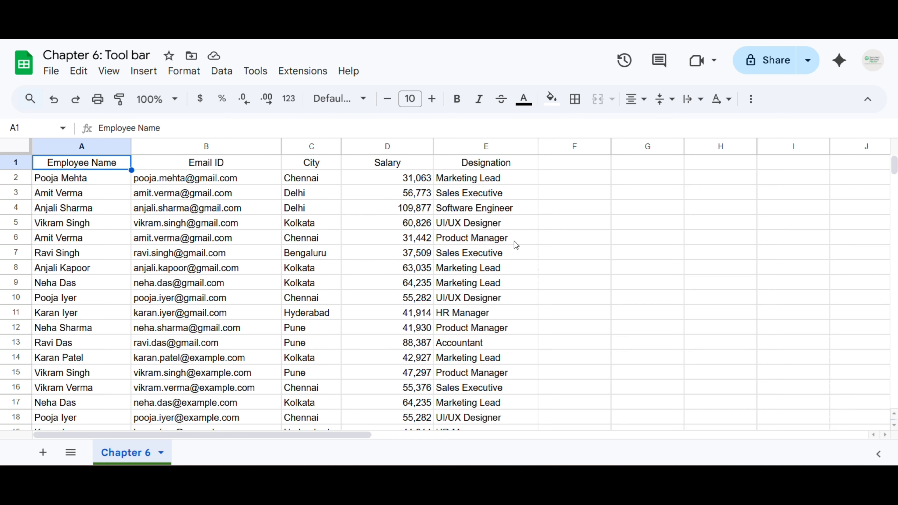
{"action": "left_click_drag", "start_coordinate": [228, 435], "coordinate": [215, 448]}
{"action": "left_click_drag", "start_coordinate": [67, 167], "coordinate": [459, 406]}
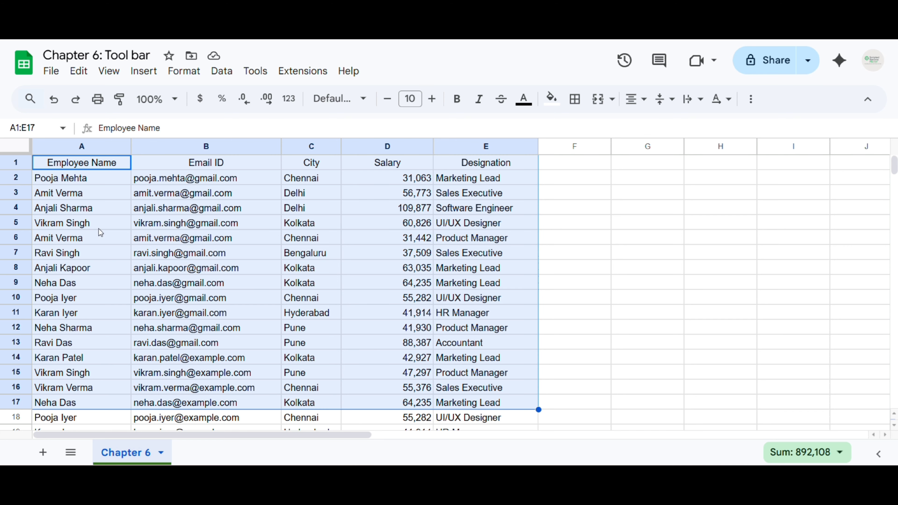
{"action": "left_click", "coordinate": [98, 102]}
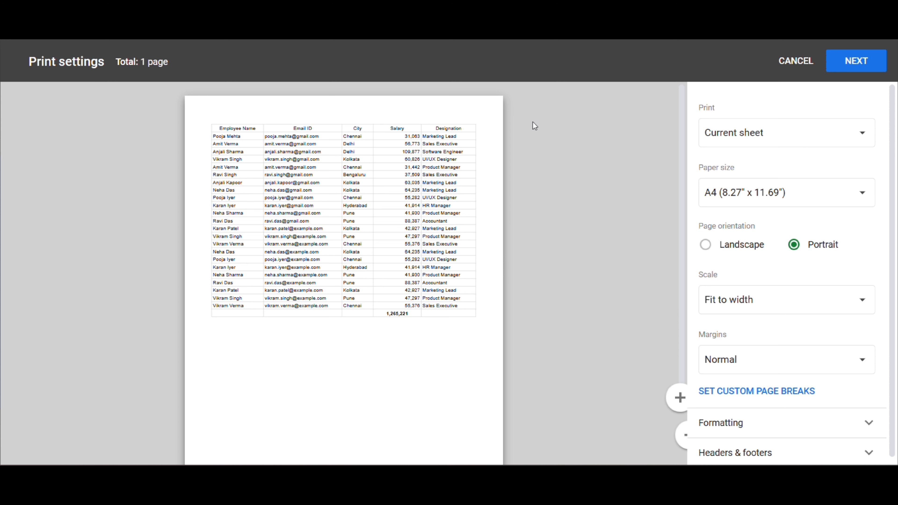
Set the printout to the selected cells A1:E17 on A4 paper in landscape orientation.
{"action": "left_click", "coordinate": [747, 138]}
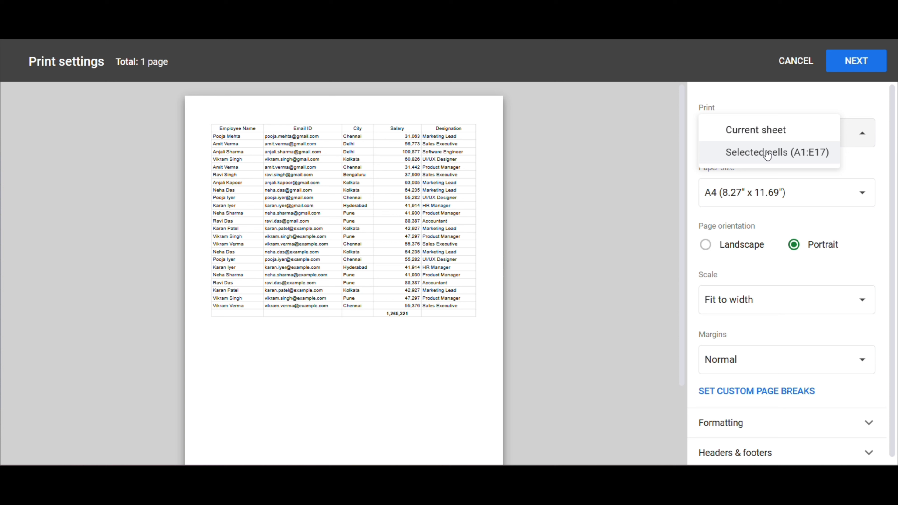
{"action": "left_click", "coordinate": [724, 151]}
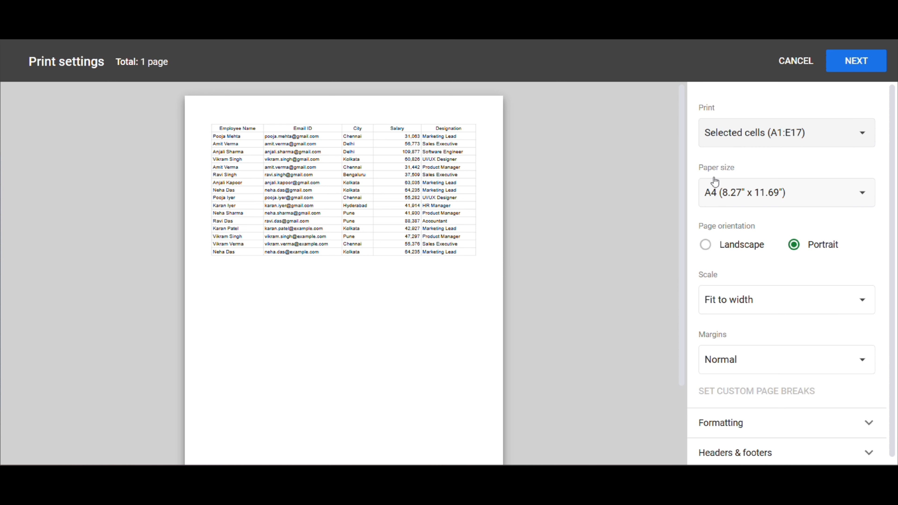
{"action": "left_click", "coordinate": [756, 192]}
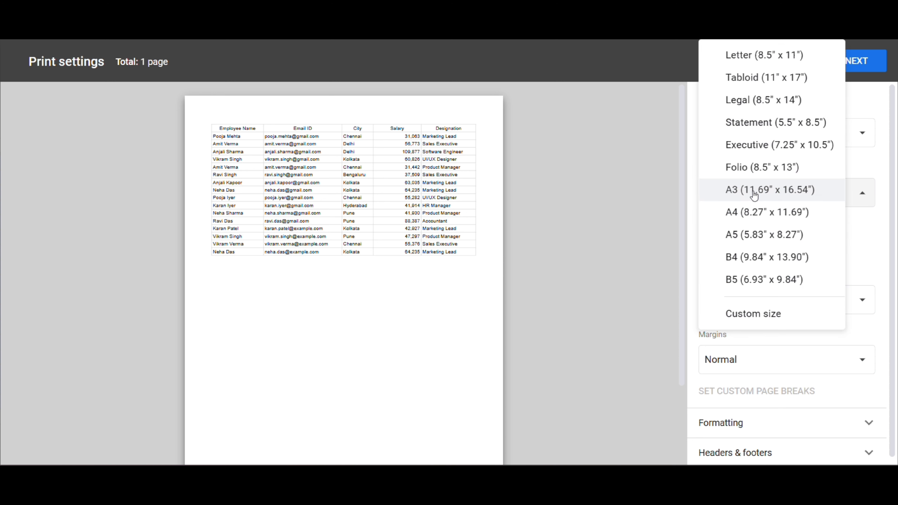
{"action": "left_click", "coordinate": [780, 212]}
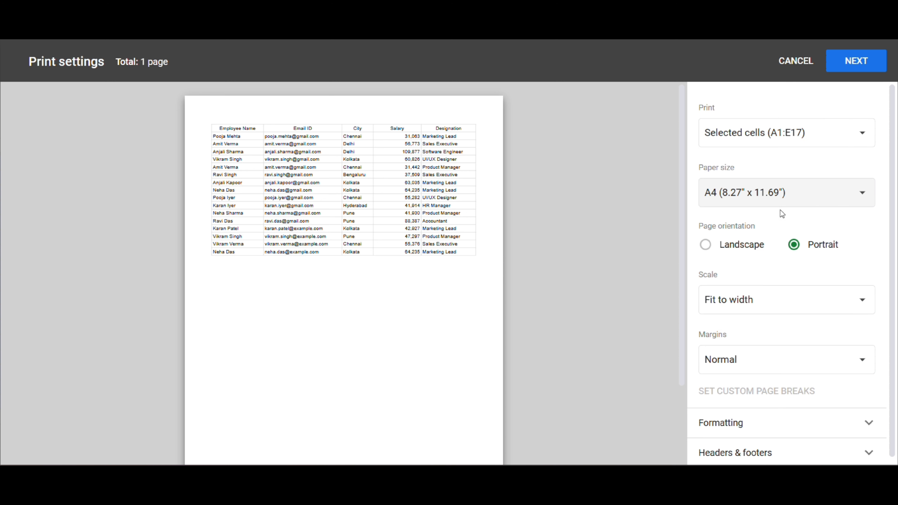
{"action": "left_click", "coordinate": [705, 245]}
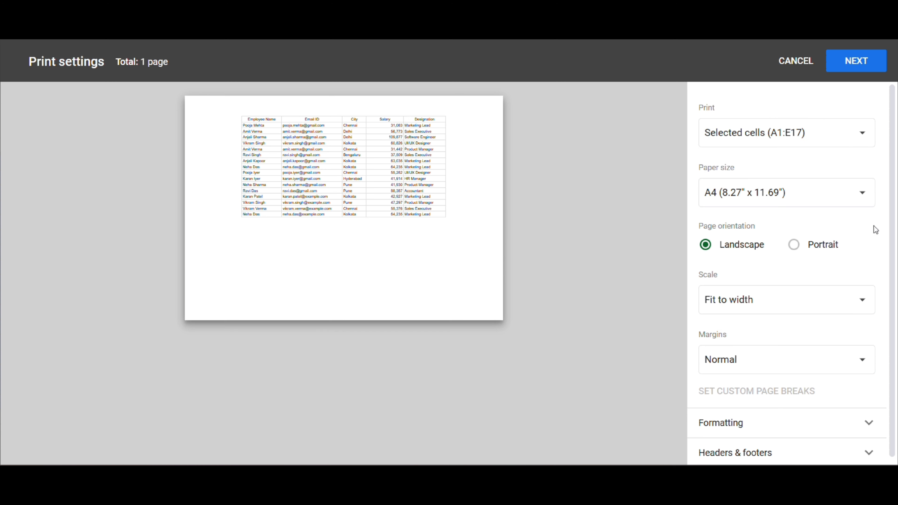
Review the available print scale options without changing the scale and cancel the print settings.
{"action": "left_click", "coordinate": [732, 313]}
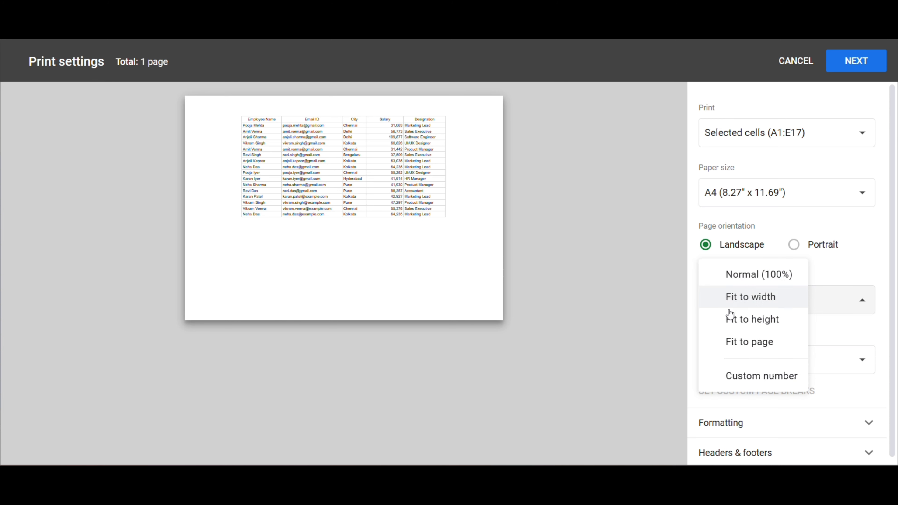
{"action": "left_click", "coordinate": [844, 265]}
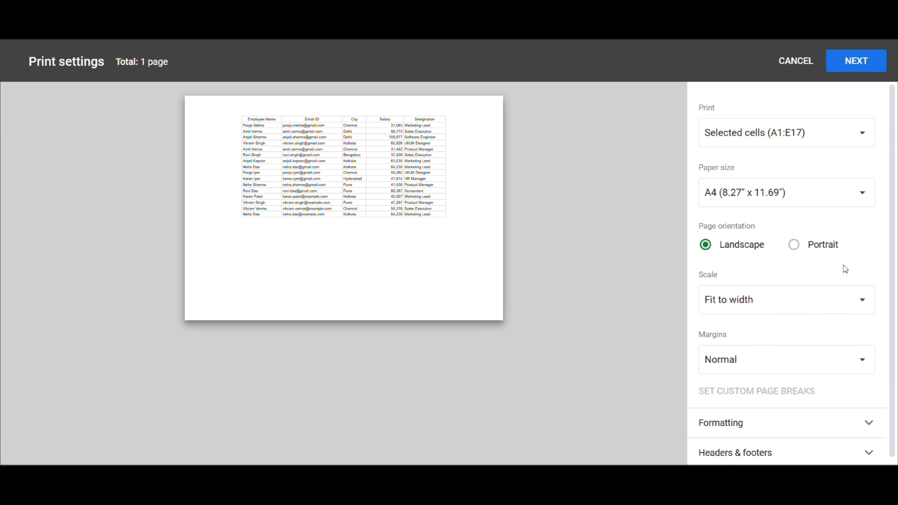
{"action": "left_click", "coordinate": [733, 316]}
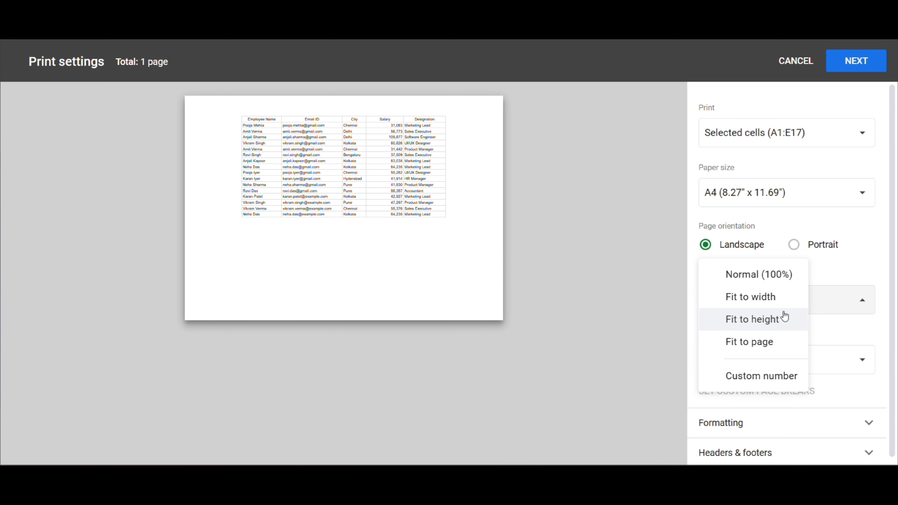
{"action": "left_click", "coordinate": [831, 294]}
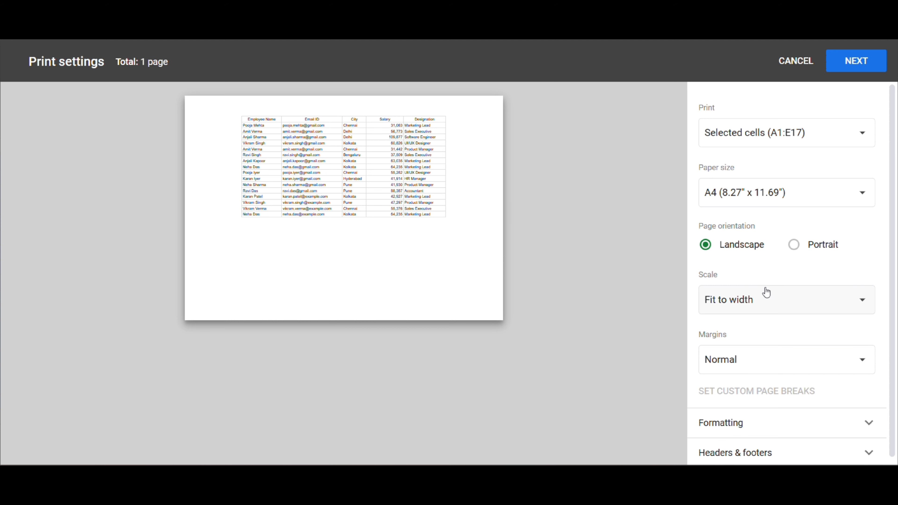
{"action": "left_click", "coordinate": [797, 70]}
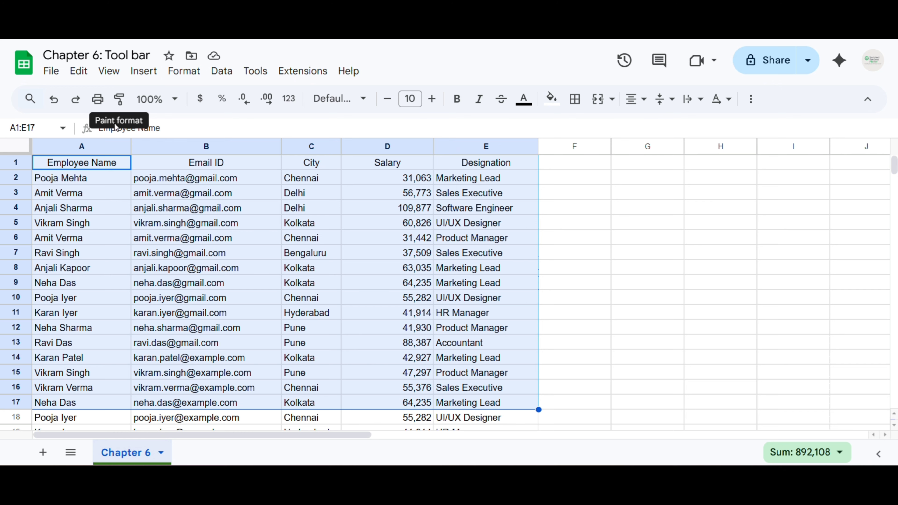
Format the Salary header in D1 as bold, italic and red text.
{"action": "left_click", "coordinate": [268, 226]}
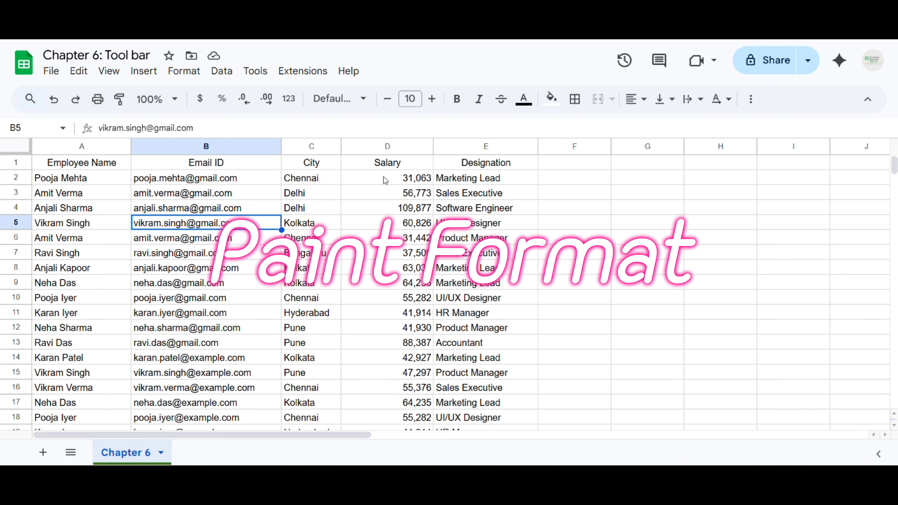
{"action": "left_click", "coordinate": [382, 165]}
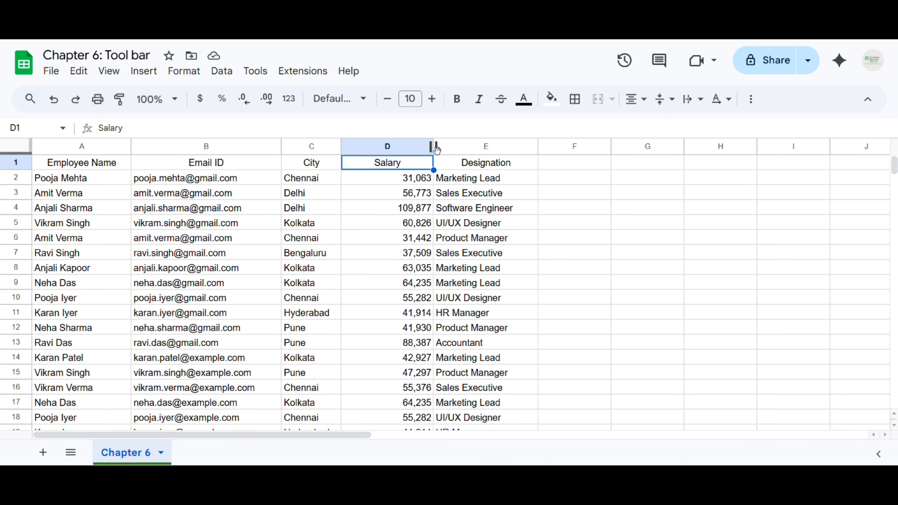
{"action": "left_click", "coordinate": [456, 99]}
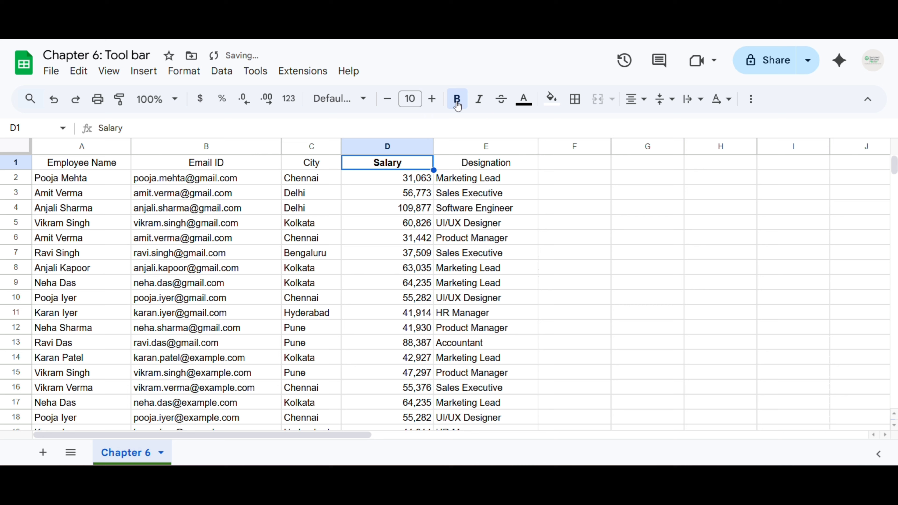
{"action": "left_click", "coordinate": [477, 101]}
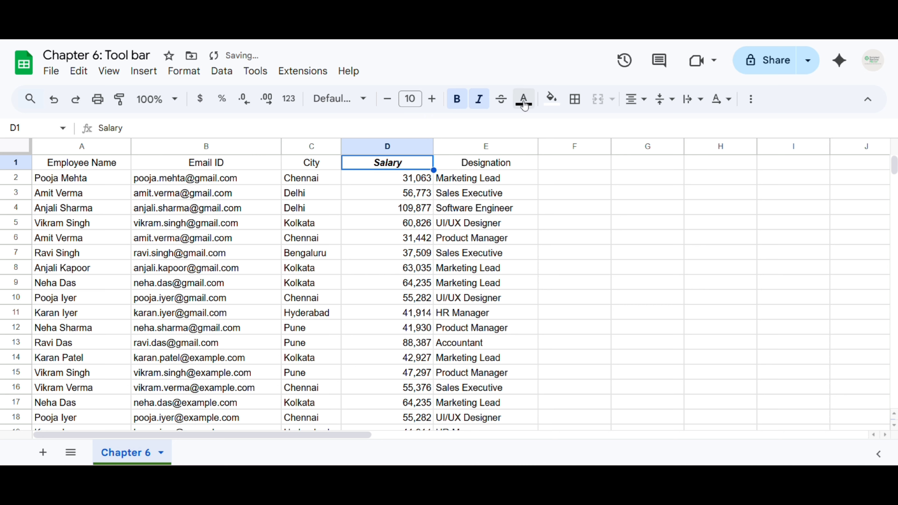
{"action": "left_click", "coordinate": [516, 104]}
{"action": "left_click", "coordinate": [543, 164]}
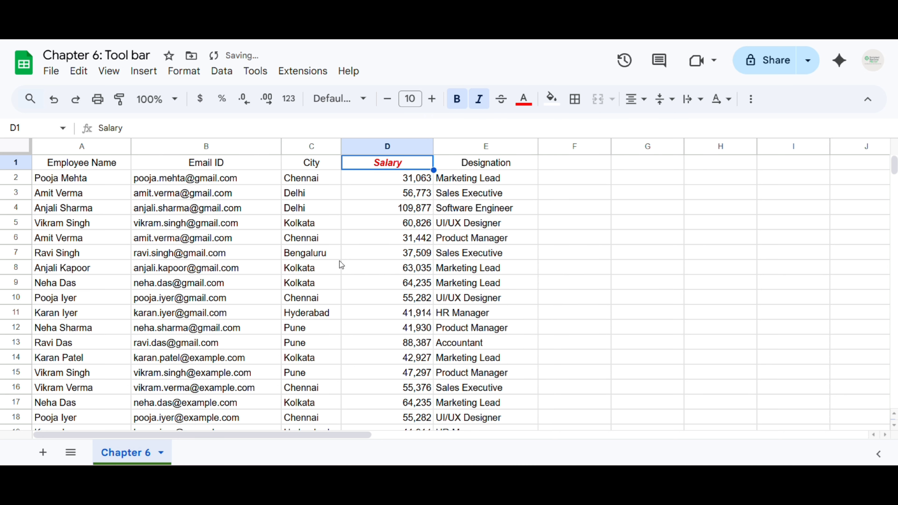
Apply bold, italic and red text to the Employee Name header in A1.
{"action": "left_click", "coordinate": [387, 193]}
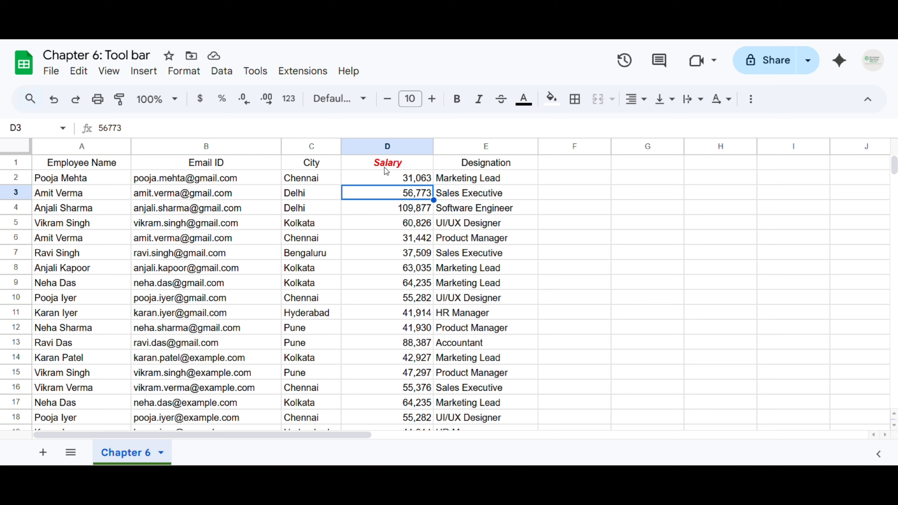
{"action": "left_click", "coordinate": [81, 162]}
{"action": "left_click", "coordinate": [457, 99]}
{"action": "left_click", "coordinate": [478, 99]}
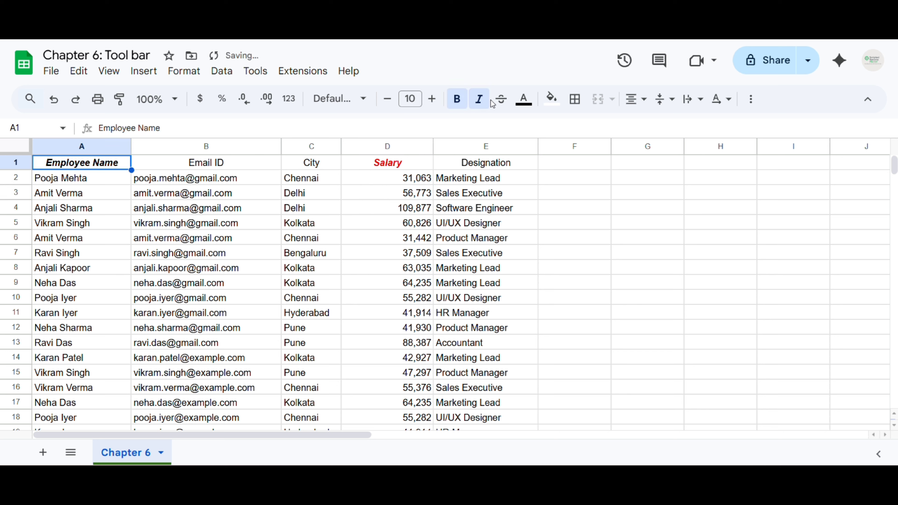
{"action": "left_click", "coordinate": [524, 99]}
{"action": "left_click", "coordinate": [544, 166]}
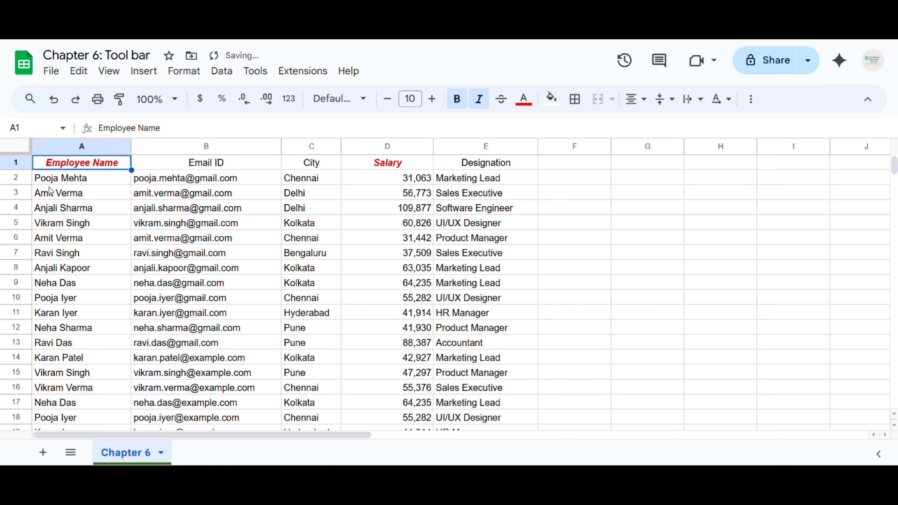
Undo the red, italic and bold formatting of the Employee Name header.
{"action": "key", "text": "ctrl+z"}
{"action": "key", "text": "ctrl+z"}
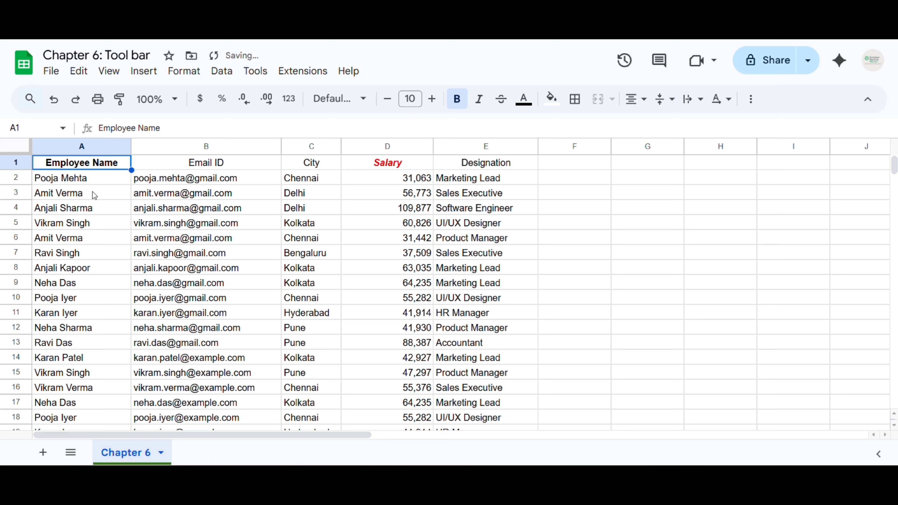
{"action": "key", "text": "ctrl+z"}
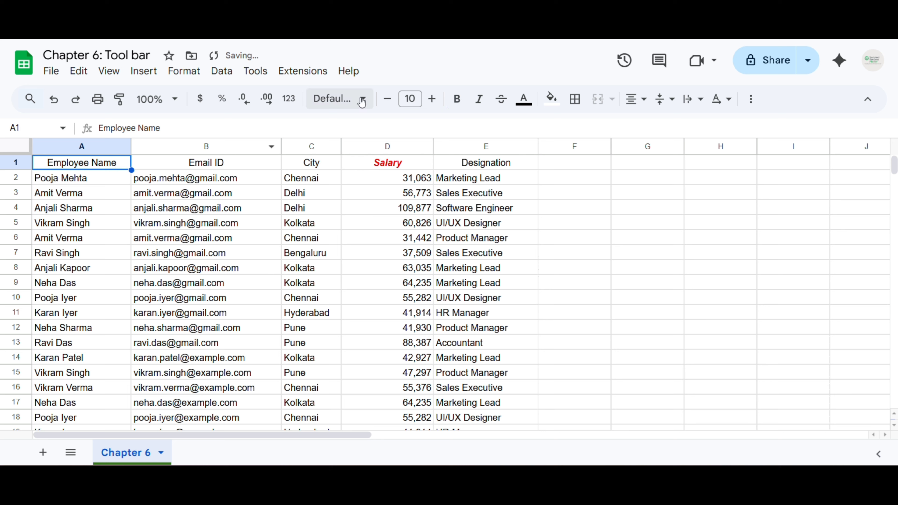
Copy the Salary header's formatting to the Employee Name header with Paint format and compare both cells.
{"action": "left_click", "coordinate": [377, 167]}
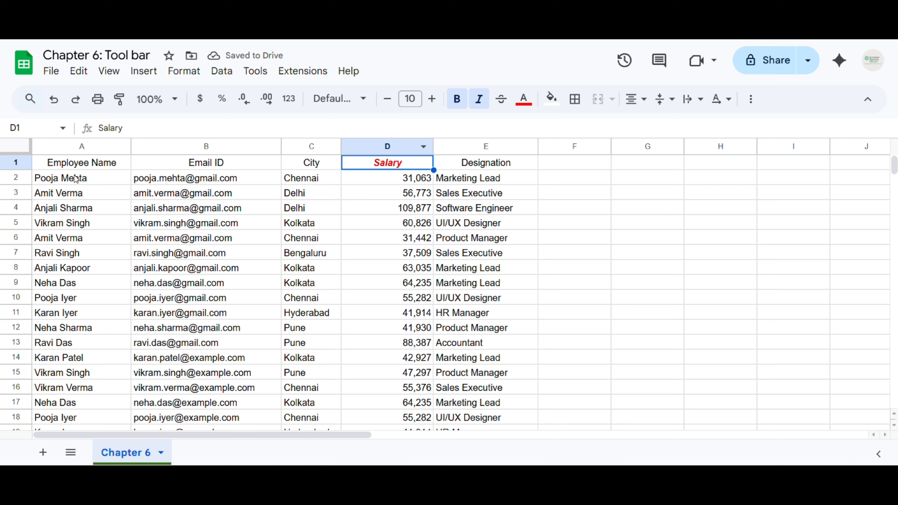
{"action": "left_click", "coordinate": [120, 101]}
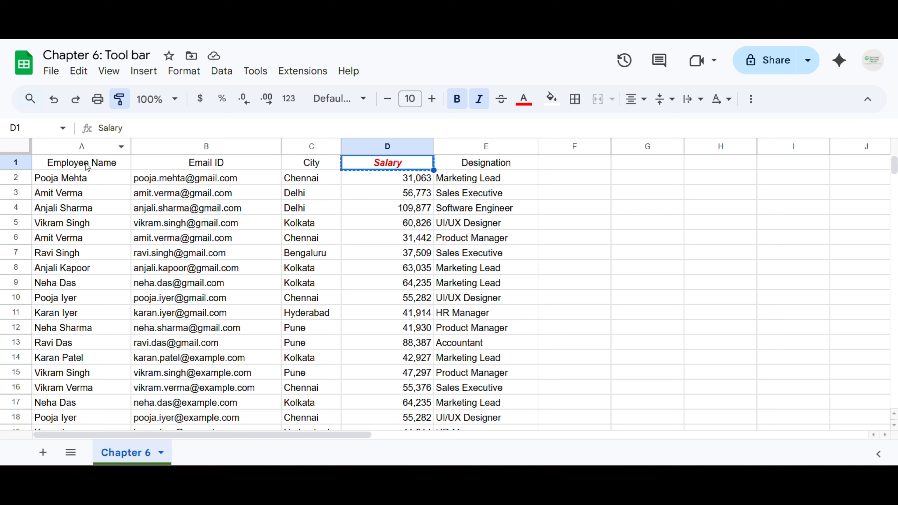
{"action": "left_click", "coordinate": [96, 163]}
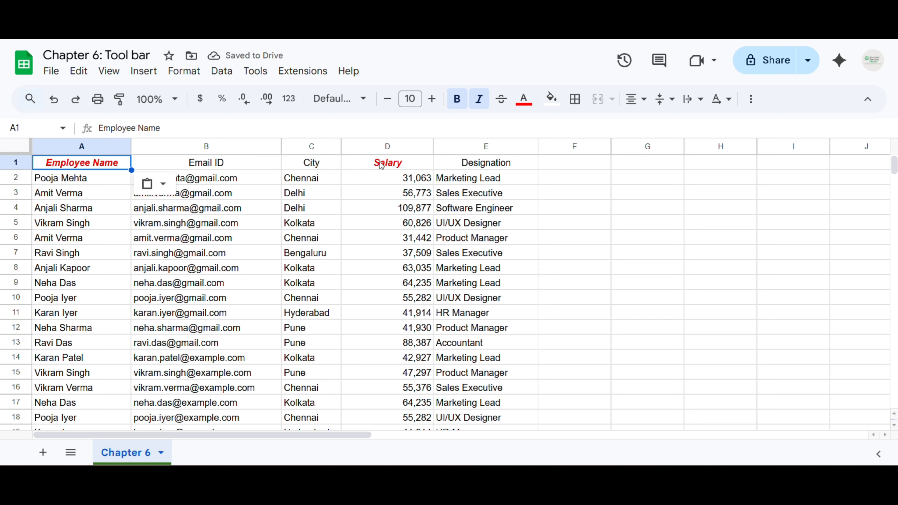
{"action": "left_click", "coordinate": [397, 166]}
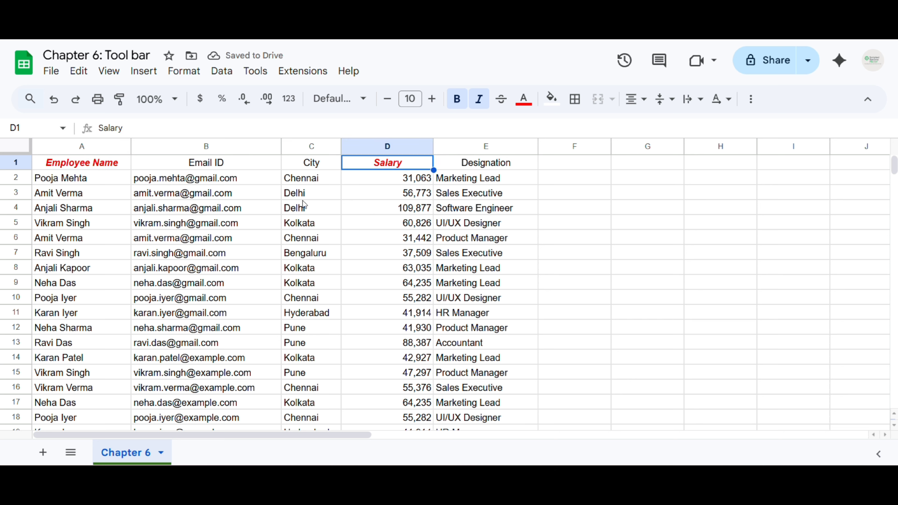
{"action": "left_click", "coordinate": [61, 165]}
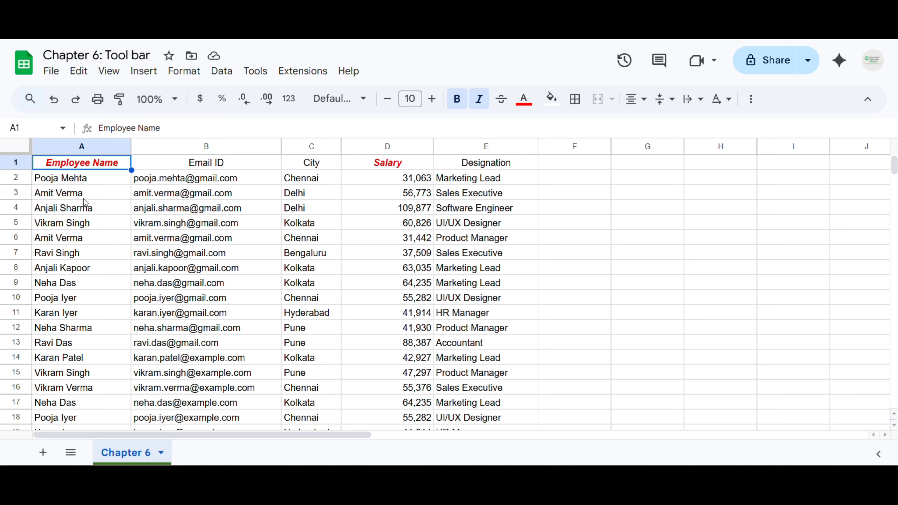
{"action": "left_click", "coordinate": [391, 194]}
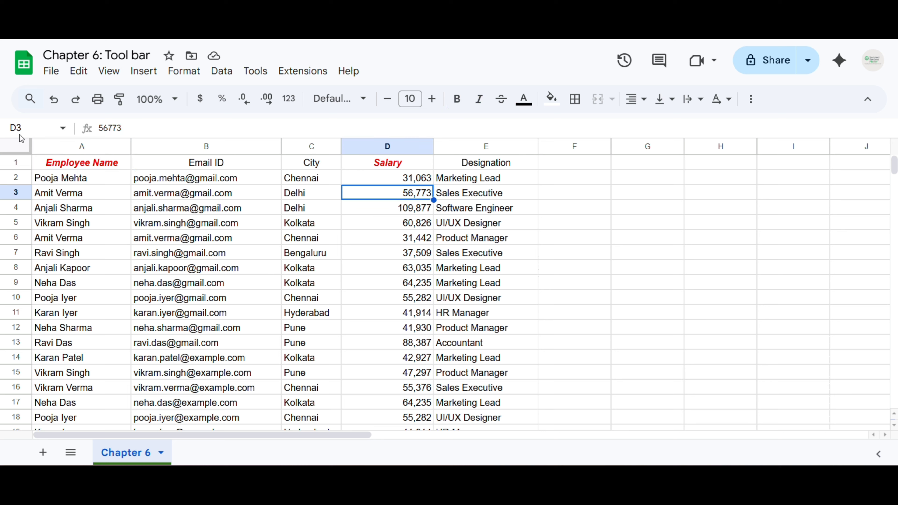
Undo the painted format on the Employee Name header and the red, italic and bold formatting of the Salary header.
{"action": "left_click", "coordinate": [55, 100]}
{"action": "left_click", "coordinate": [56, 101]}
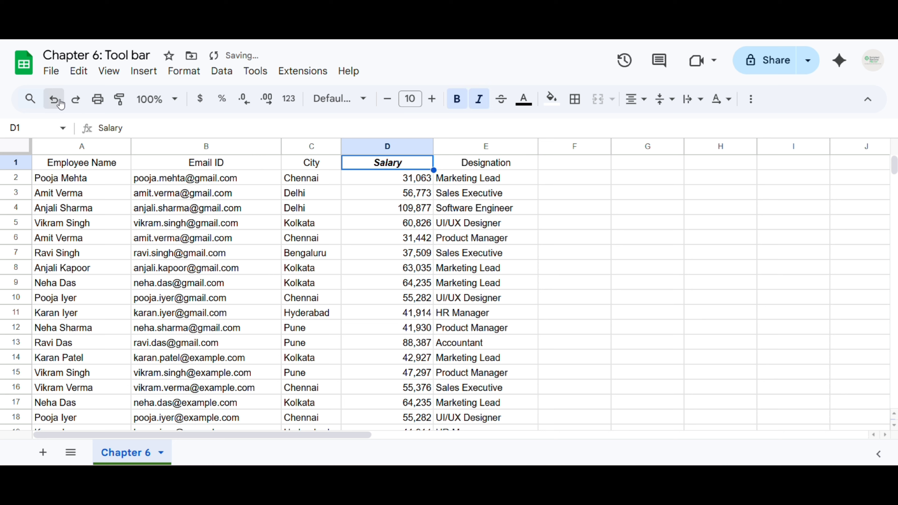
{"action": "left_click", "coordinate": [56, 101]}
{"action": "left_click", "coordinate": [56, 100]}
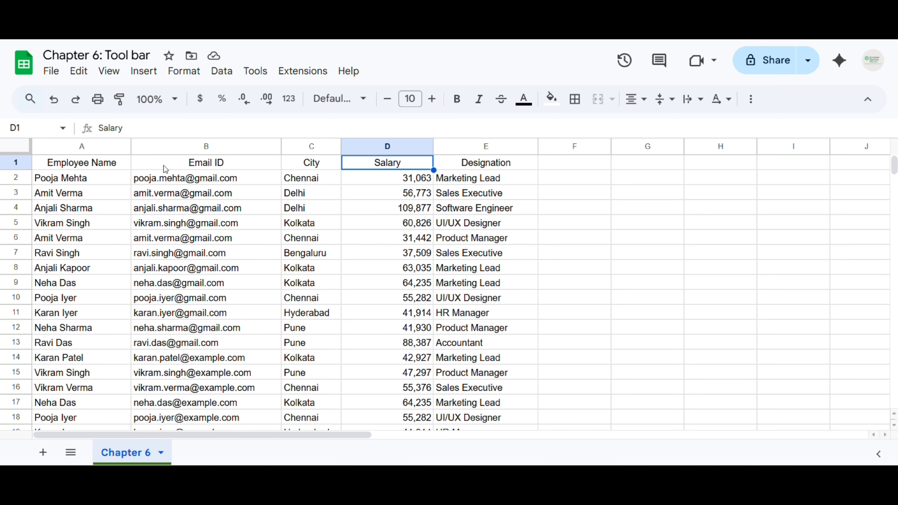
Zoom the sheet to 150% and return it to 100%.
{"action": "left_click", "coordinate": [173, 98]}
{"action": "left_click", "coordinate": [155, 241]}
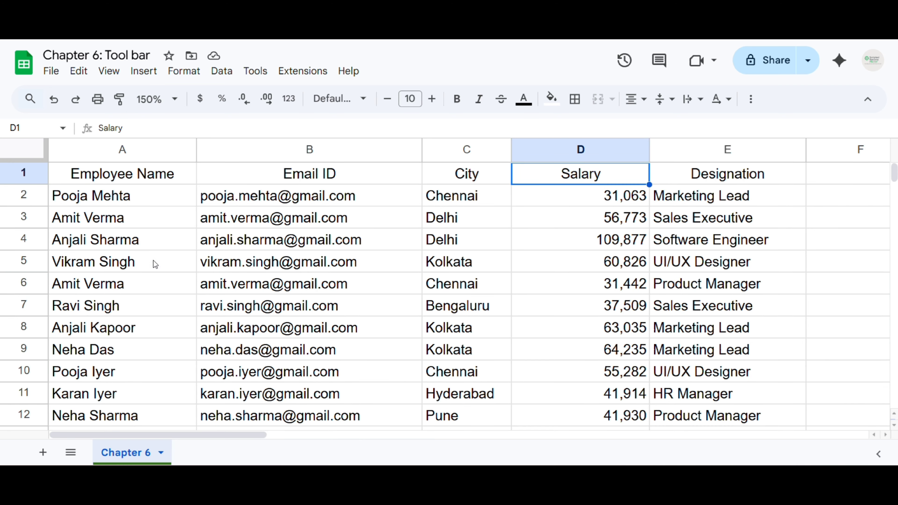
{"action": "left_click", "coordinate": [154, 97]}
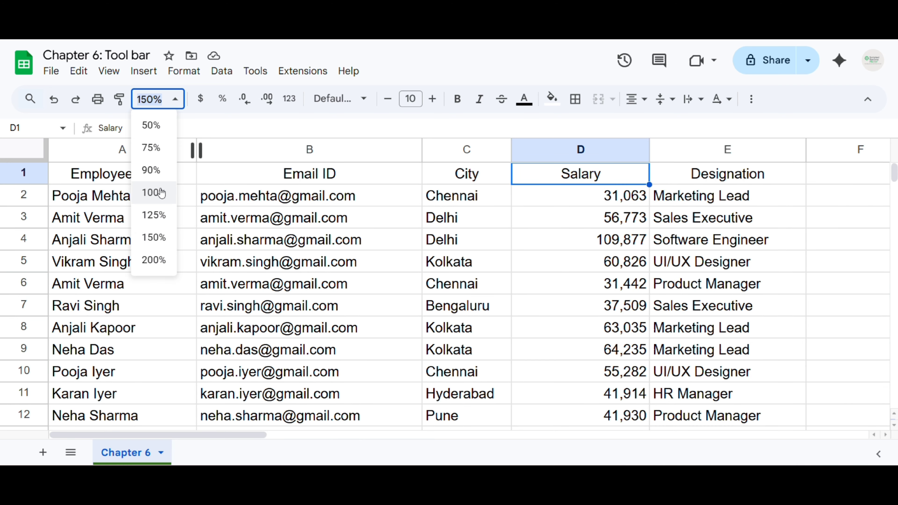
{"action": "left_click", "coordinate": [156, 194]}
{"action": "left_click", "coordinate": [200, 174]}
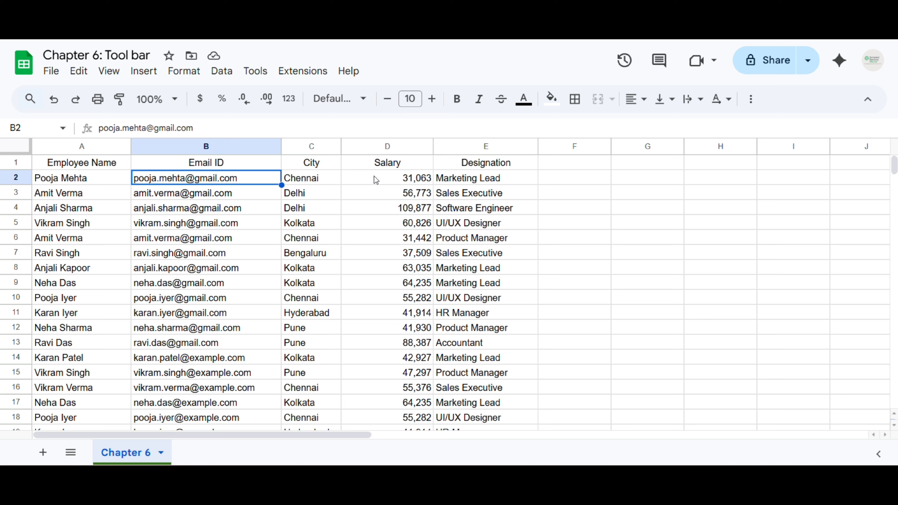
Format the salaries in D2:D10 as currency and undo that formatting.
{"action": "left_click", "coordinate": [385, 181]}
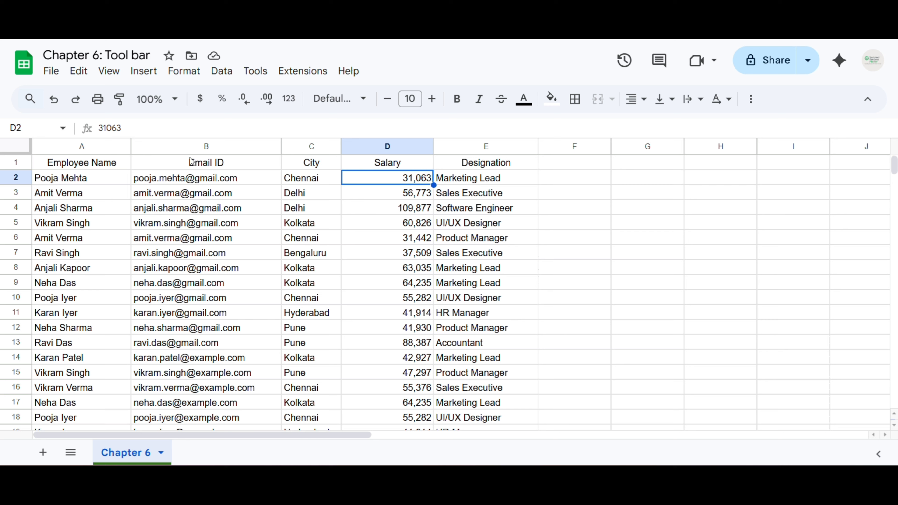
{"action": "left_click_drag", "start_coordinate": [410, 180], "coordinate": [389, 298]}
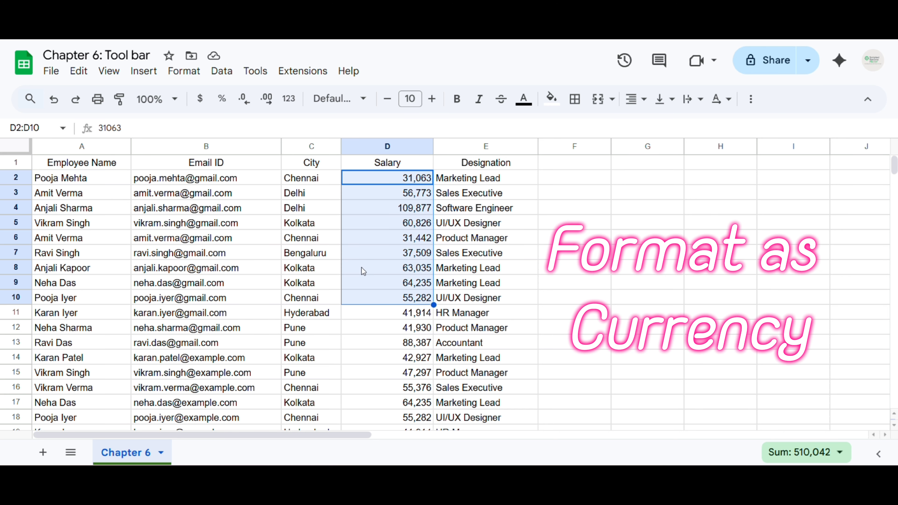
{"action": "left_click", "coordinate": [199, 99]}
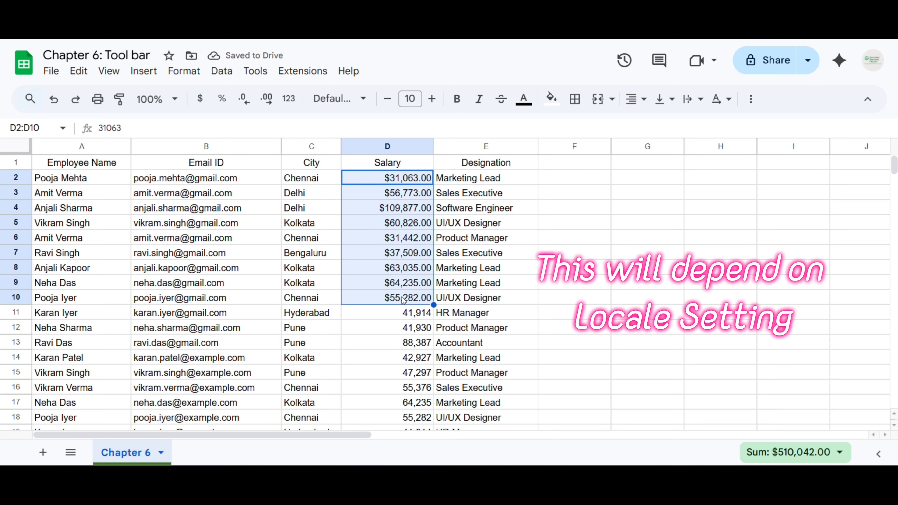
{"action": "left_click", "coordinate": [54, 99]}
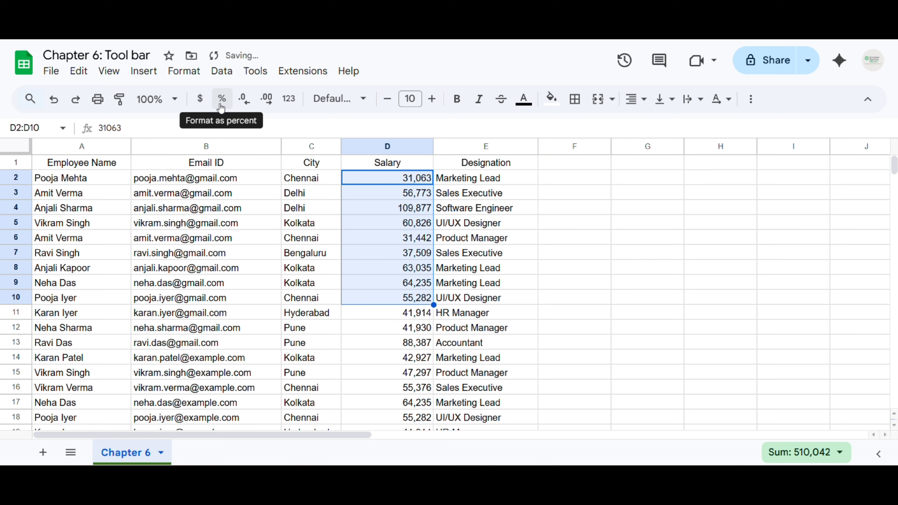
Calculate the last salary's share of the total in D27 with =D24/D25 and format it as a percentage.
{"action": "scroll", "coordinate": [420, 248], "scroll_direction": "down", "scroll_amount": 5}
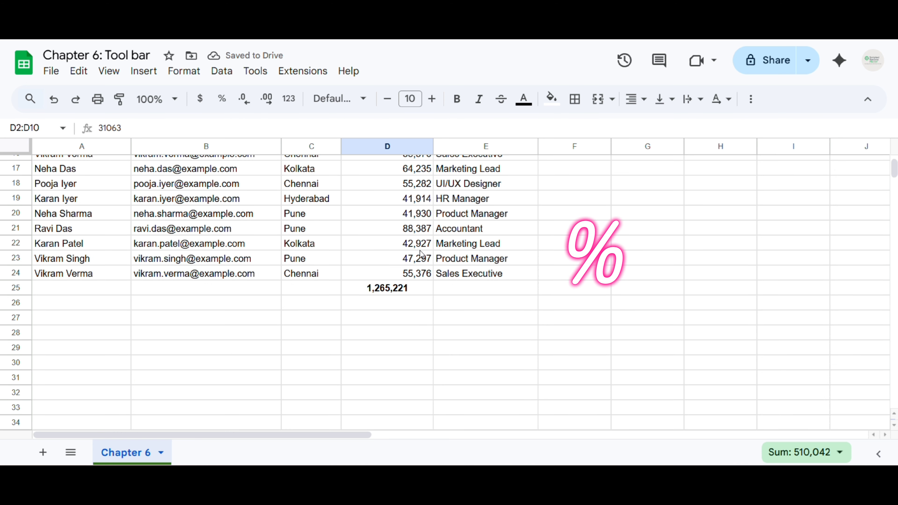
{"action": "scroll", "coordinate": [421, 253], "scroll_direction": "down", "scroll_amount": 1}
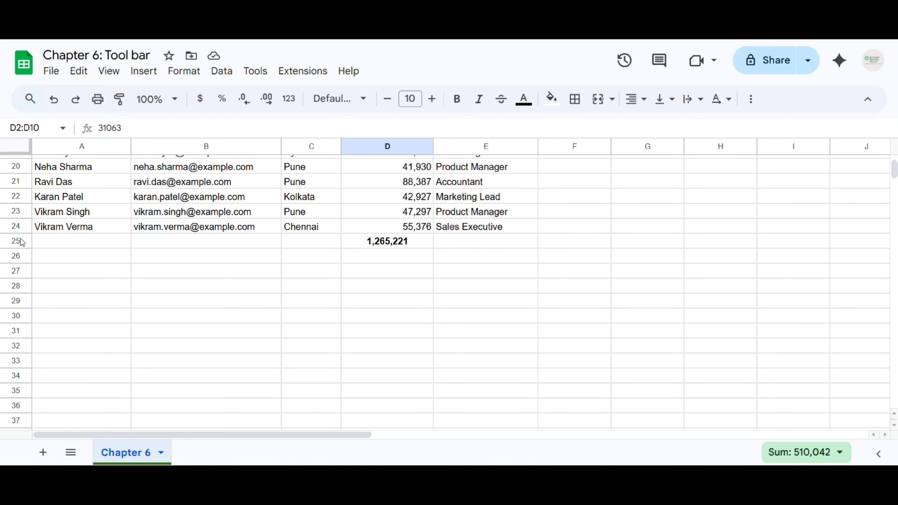
{"action": "left_click", "coordinate": [413, 226]}
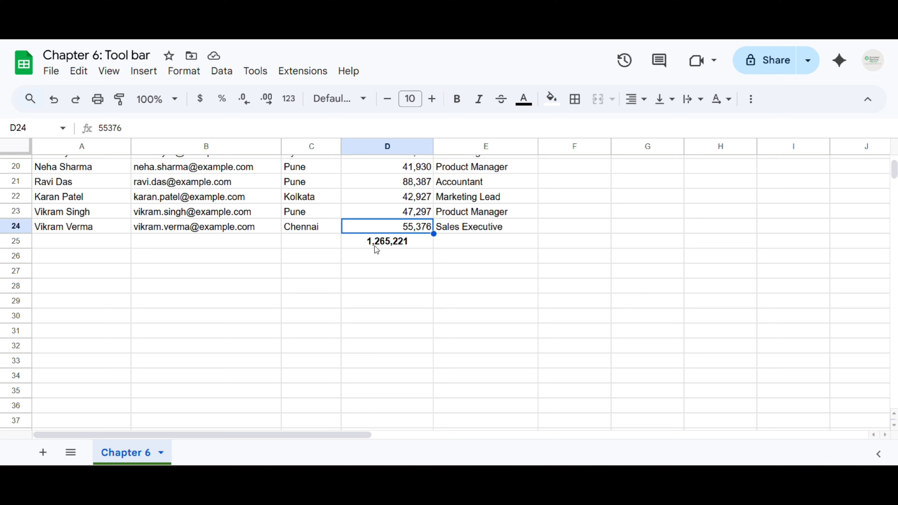
{"action": "left_click", "coordinate": [388, 271]}
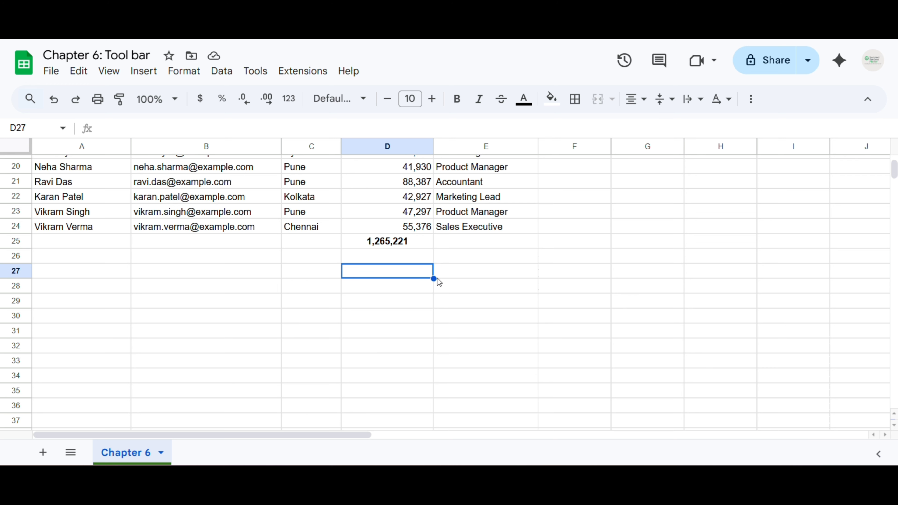
{"action": "type", "text": "="}
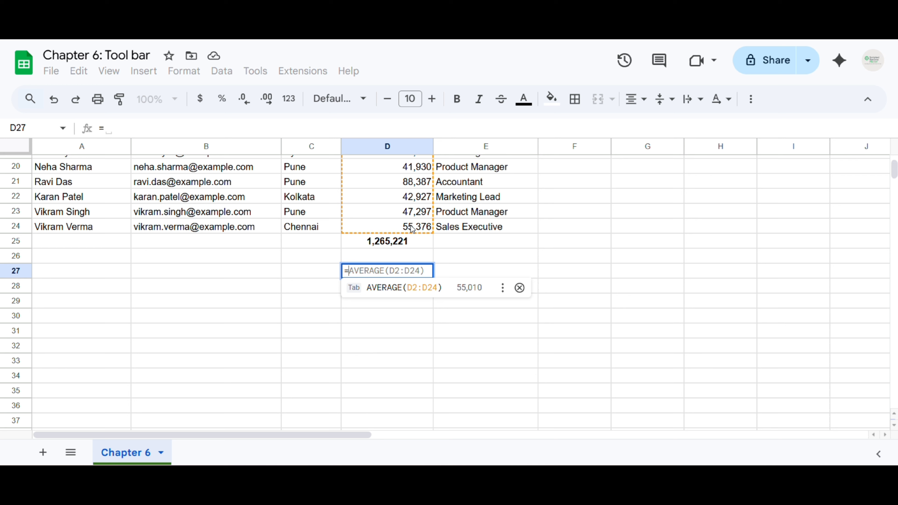
{"action": "left_click", "coordinate": [412, 230]}
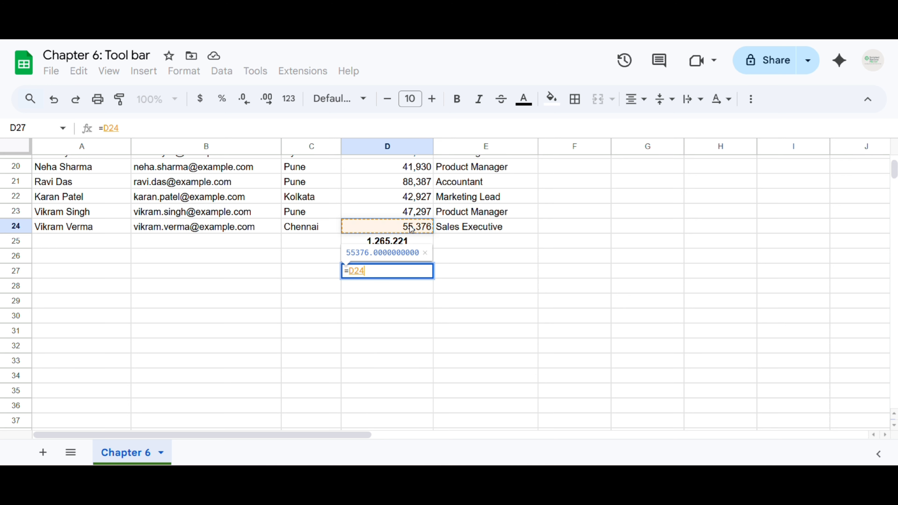
{"action": "type", "text": "/"}
{"action": "left_click", "coordinate": [413, 244]}
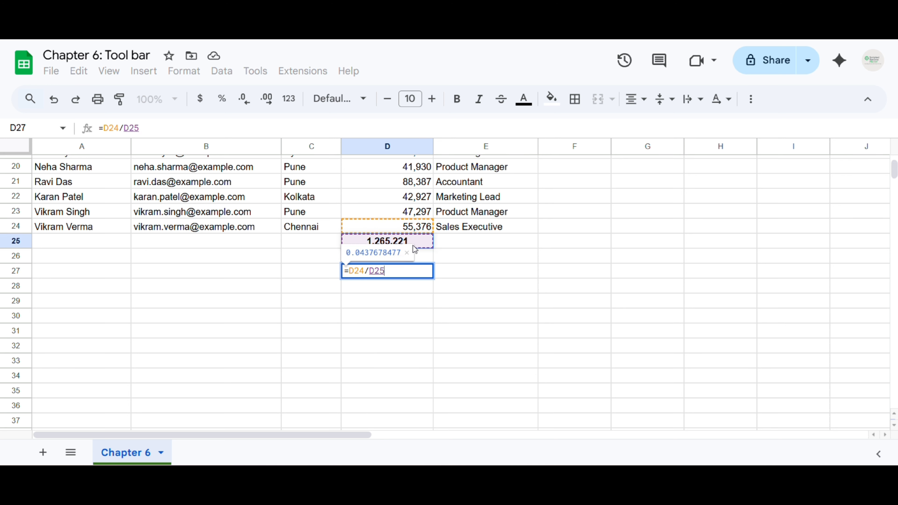
{"action": "key", "text": "Return"}
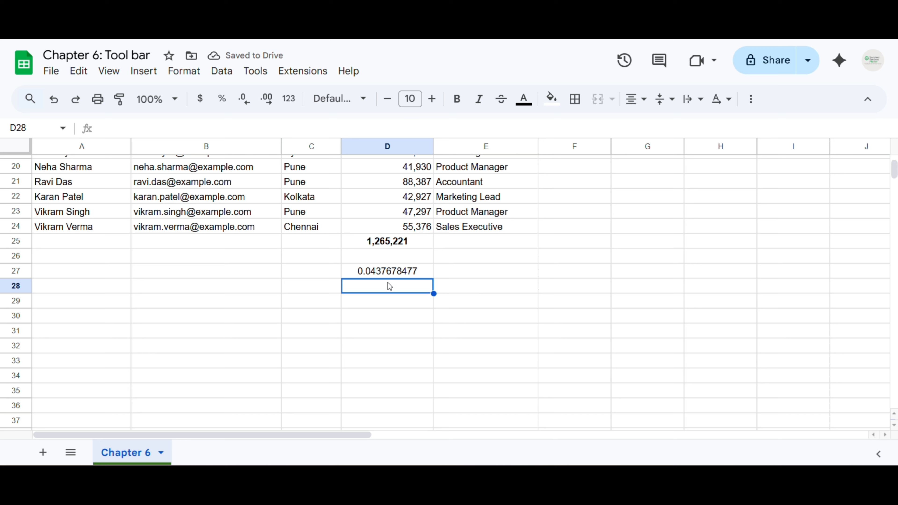
{"action": "left_click", "coordinate": [395, 275]}
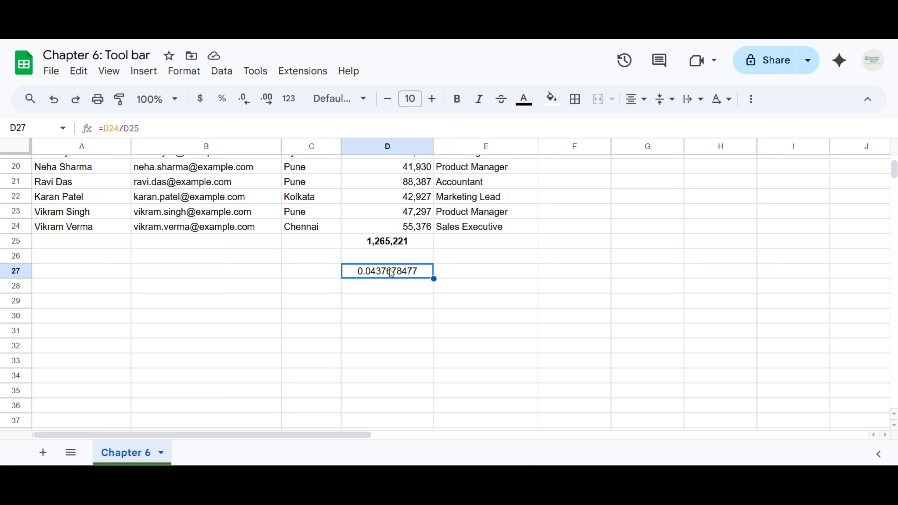
{"action": "left_click", "coordinate": [223, 102]}
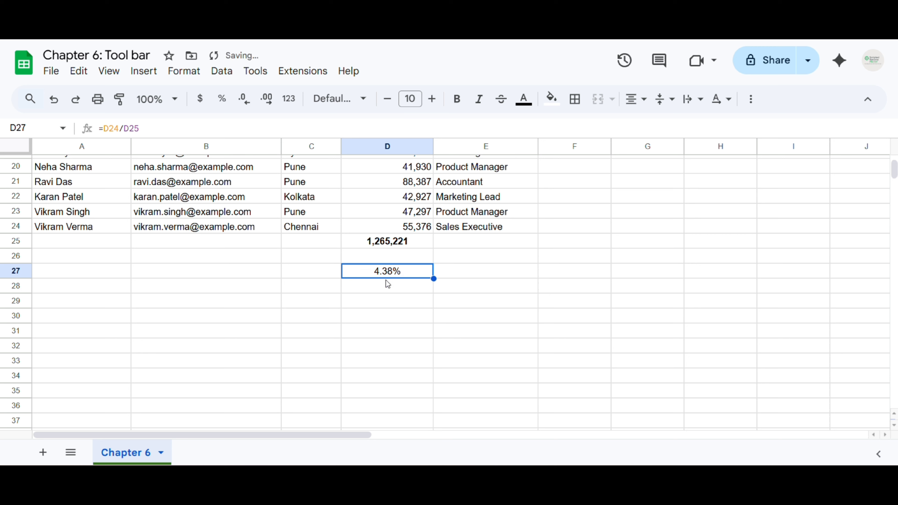
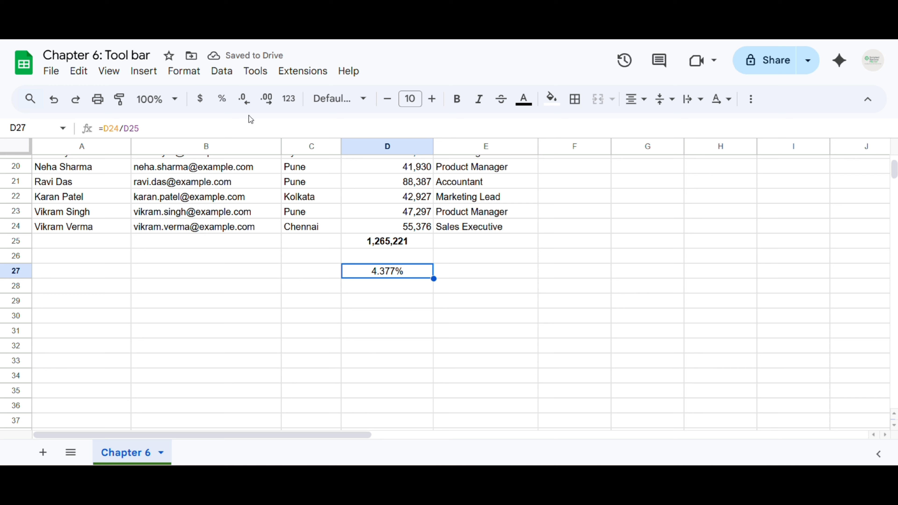
Reduce the percentage in D27 to one decimal place and increase it back to three decimal places.
{"action": "left_click", "coordinate": [243, 99]}
{"action": "left_click", "coordinate": [244, 99]}
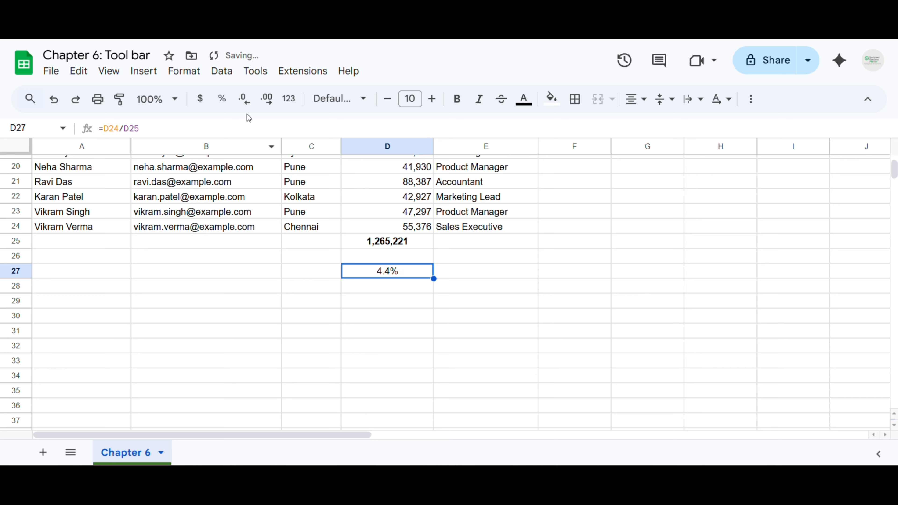
{"action": "left_click", "coordinate": [261, 106]}
{"action": "left_click", "coordinate": [261, 107]}
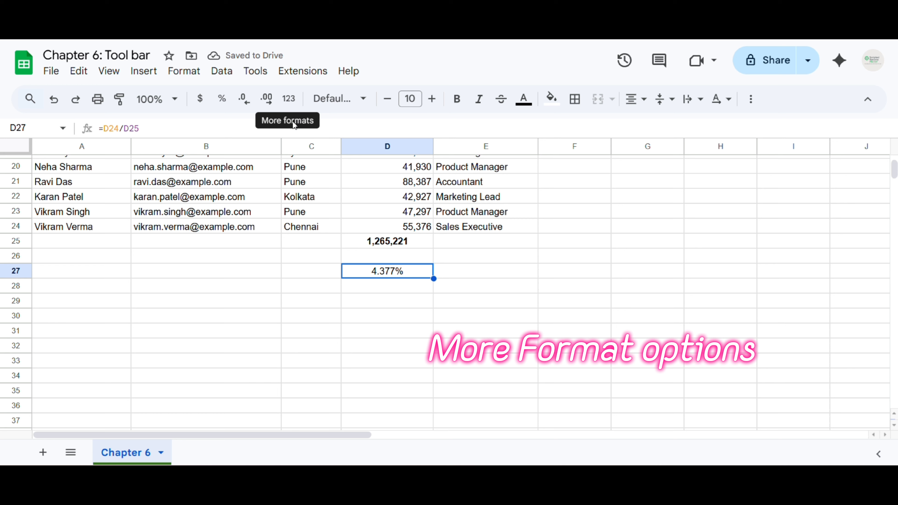
Format the salary total in D25 with the Currency number format.
{"action": "left_click", "coordinate": [400, 247]}
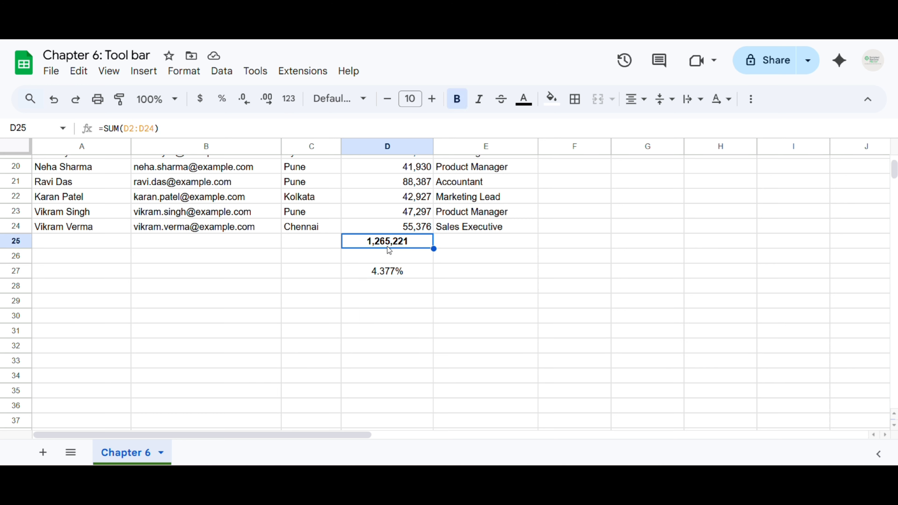
{"action": "left_click", "coordinate": [289, 98]}
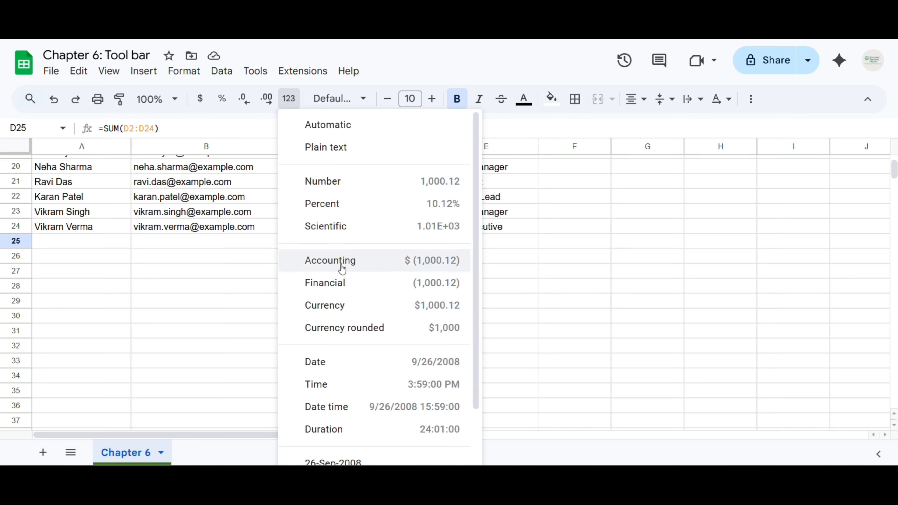
{"action": "left_click", "coordinate": [351, 307]}
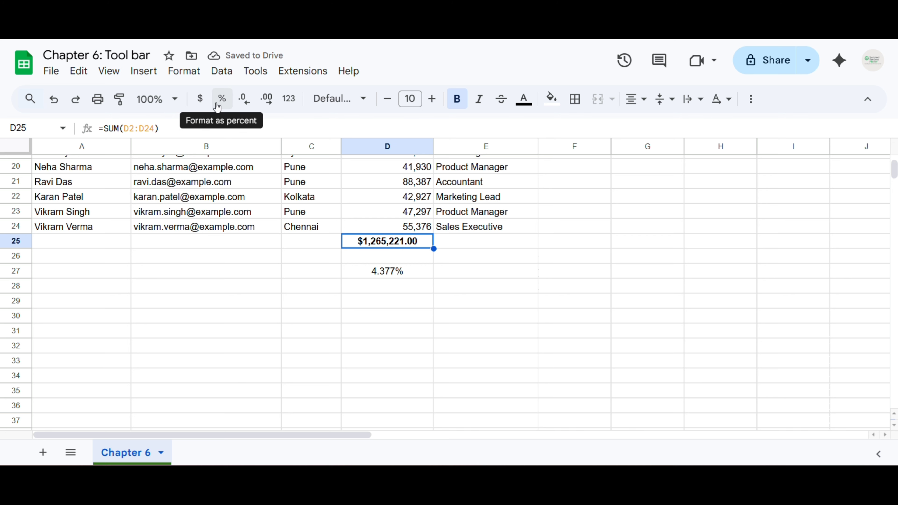
Review the number formats available for the salary total in D25 and the general formatting commands.
{"action": "left_click", "coordinate": [289, 99]}
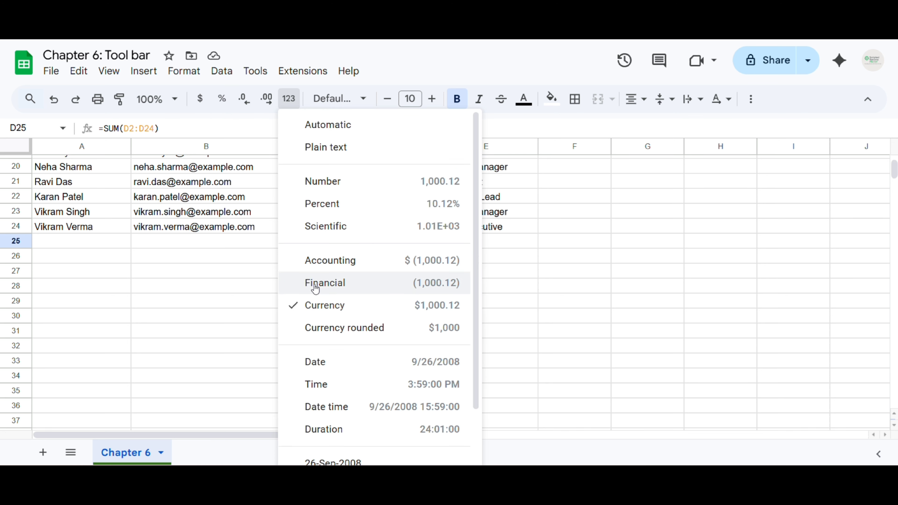
{"action": "left_click", "coordinate": [183, 64]}
{"action": "left_click", "coordinate": [183, 67]}
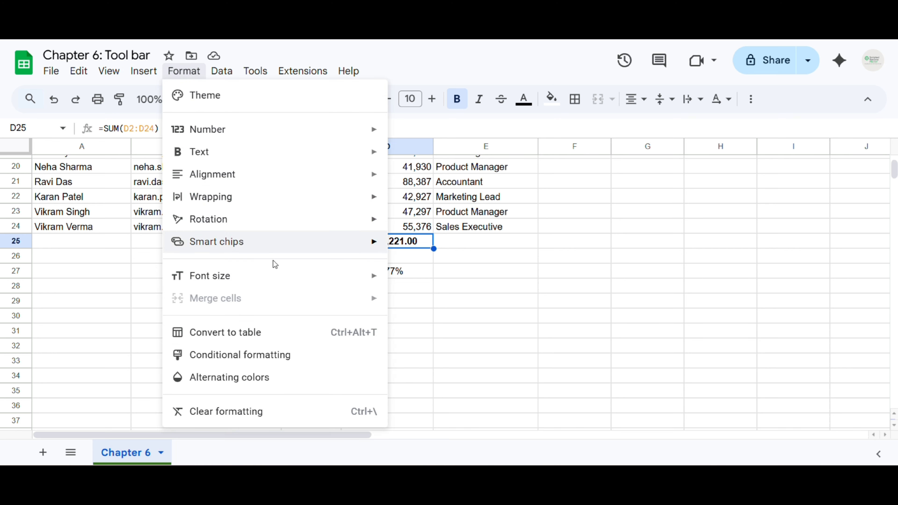
{"action": "left_click", "coordinate": [492, 288]}
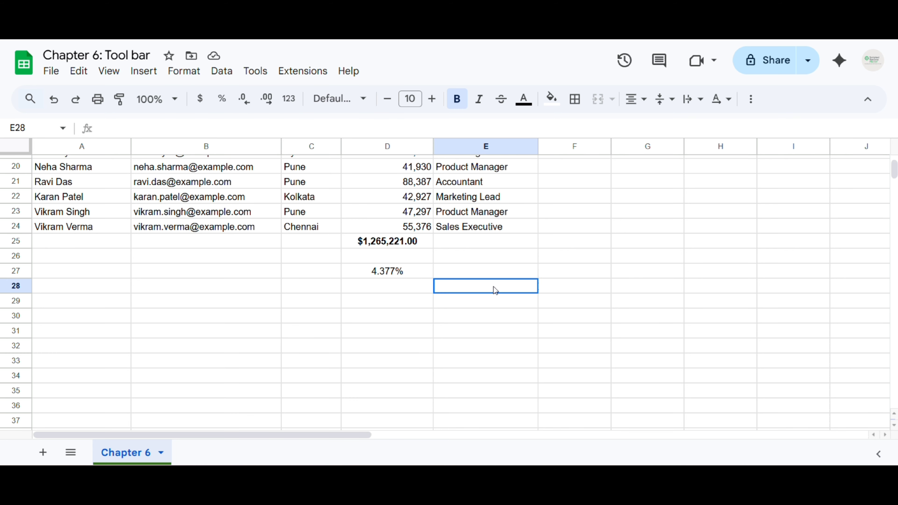
{"action": "left_click", "coordinate": [373, 237]}
{"action": "left_click", "coordinate": [289, 99]}
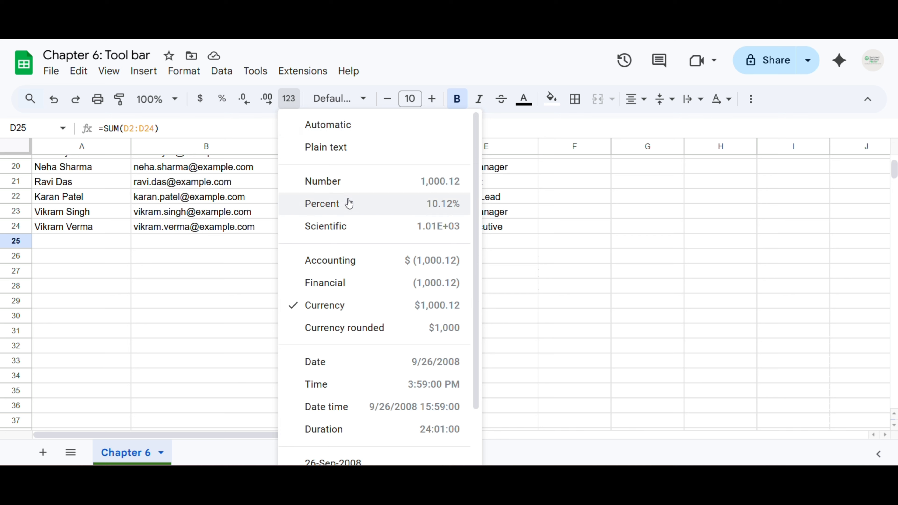
{"action": "scroll", "coordinate": [350, 292], "scroll_direction": "down", "scroll_amount": 1}
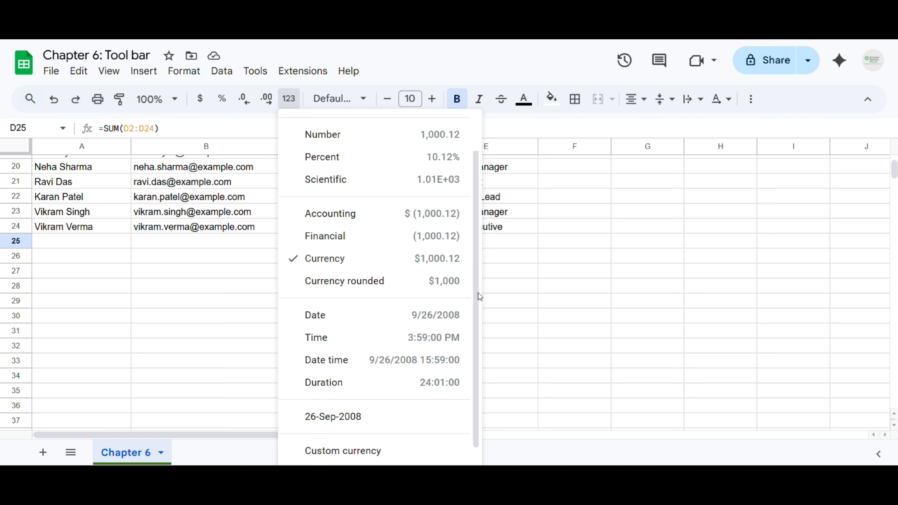
{"action": "scroll", "coordinate": [353, 340], "scroll_direction": "up", "scroll_amount": 1}
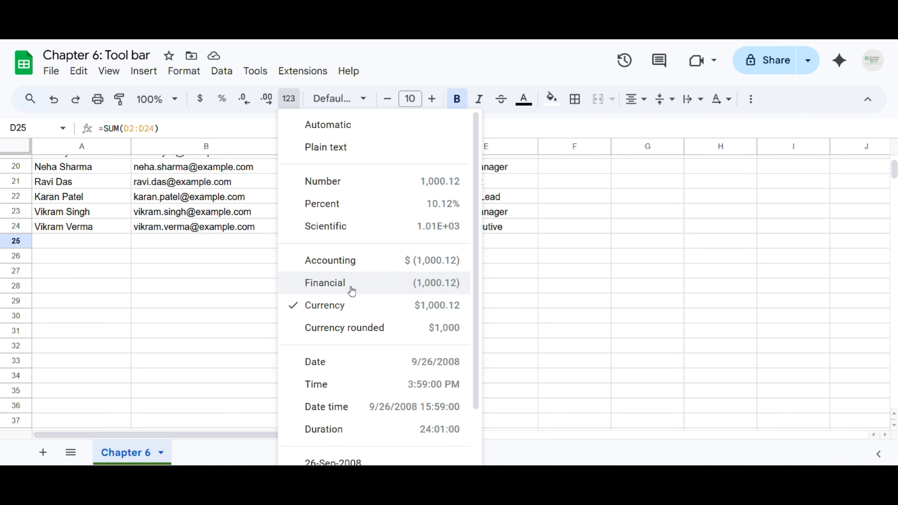
{"action": "left_click", "coordinate": [245, 204]}
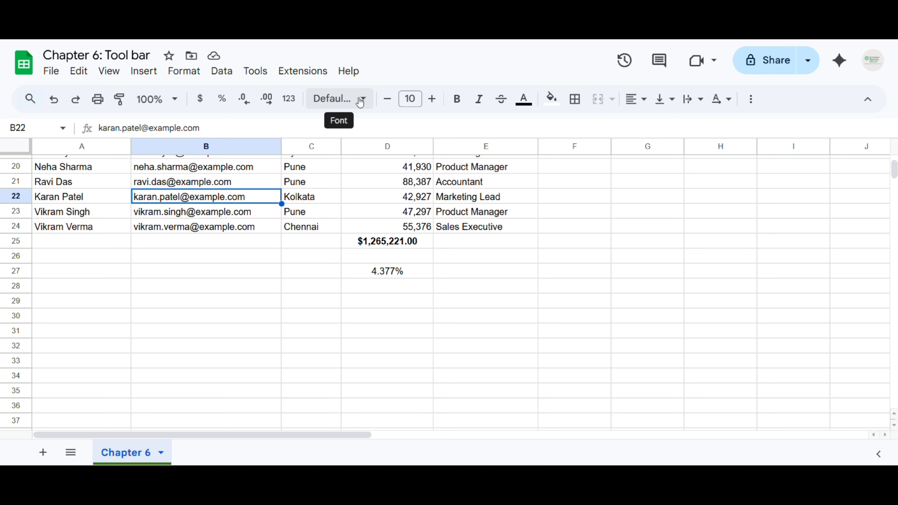
Browse the available fonts and set the header cells A1:E1 to Verdana.
{"action": "scroll", "coordinate": [293, 228], "scroll_direction": "up", "scroll_amount": 6}
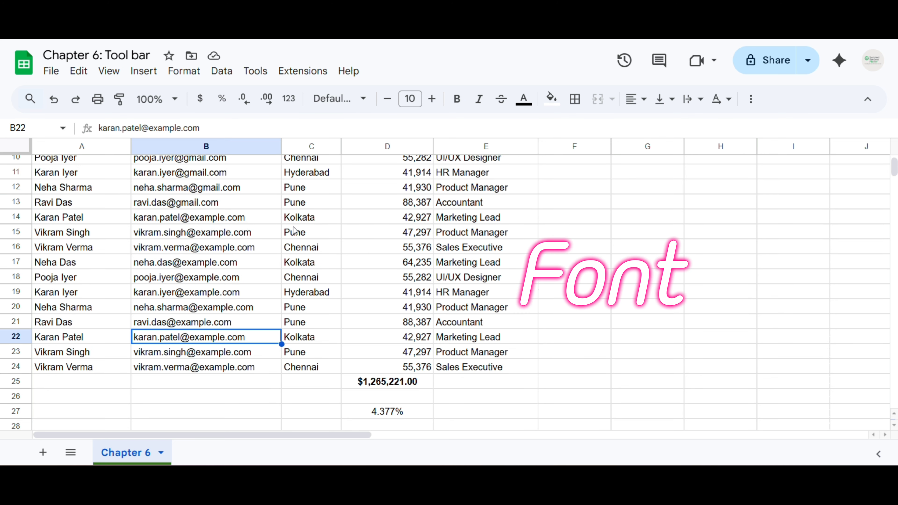
{"action": "left_click_drag", "start_coordinate": [39, 167], "coordinate": [472, 163]}
{"action": "left_click", "coordinate": [354, 101]}
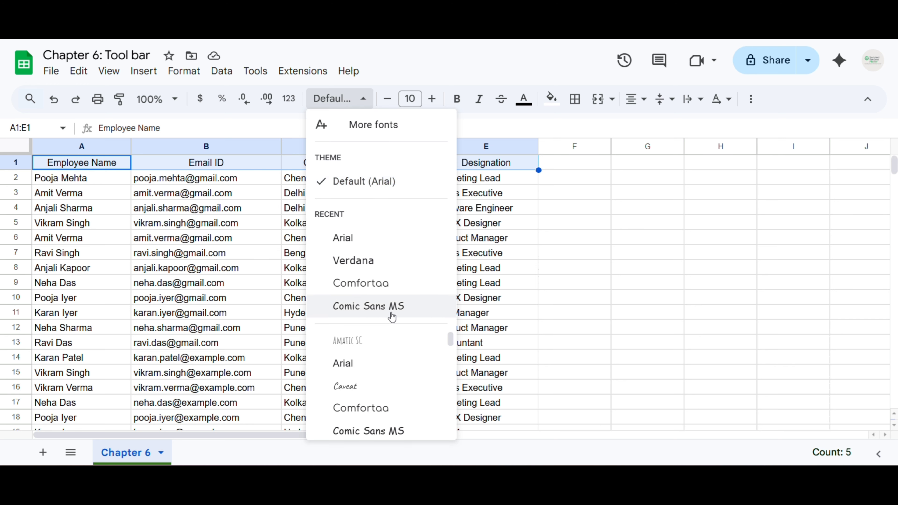
{"action": "scroll", "coordinate": [414, 386], "scroll_direction": "down", "scroll_amount": 5}
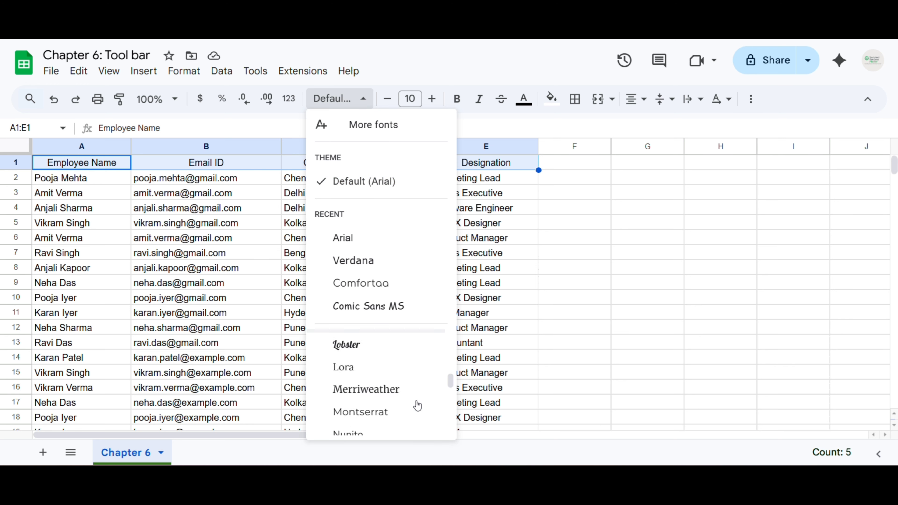
{"action": "scroll", "coordinate": [415, 403], "scroll_direction": "up", "scroll_amount": 5}
{"action": "scroll", "coordinate": [361, 373], "scroll_direction": "down", "scroll_amount": 3}
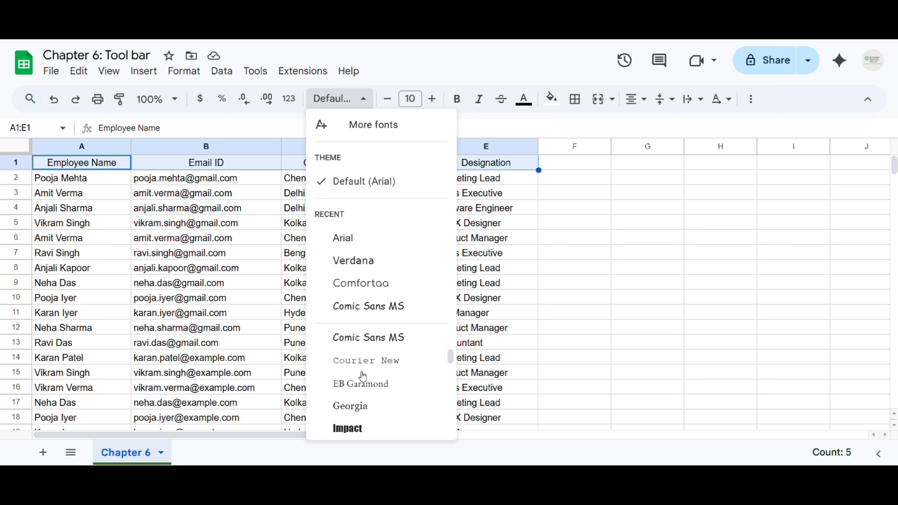
{"action": "scroll", "coordinate": [386, 389], "scroll_direction": "up", "scroll_amount": 1}
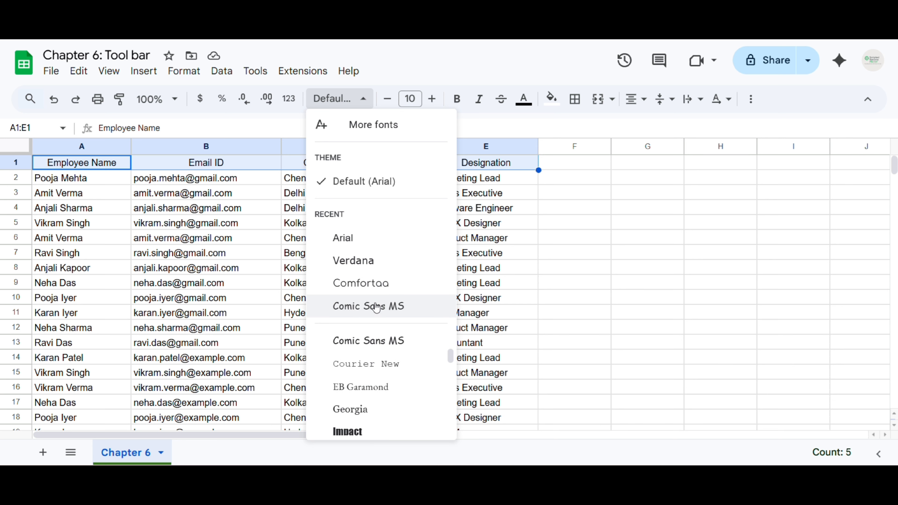
{"action": "left_click", "coordinate": [382, 262]}
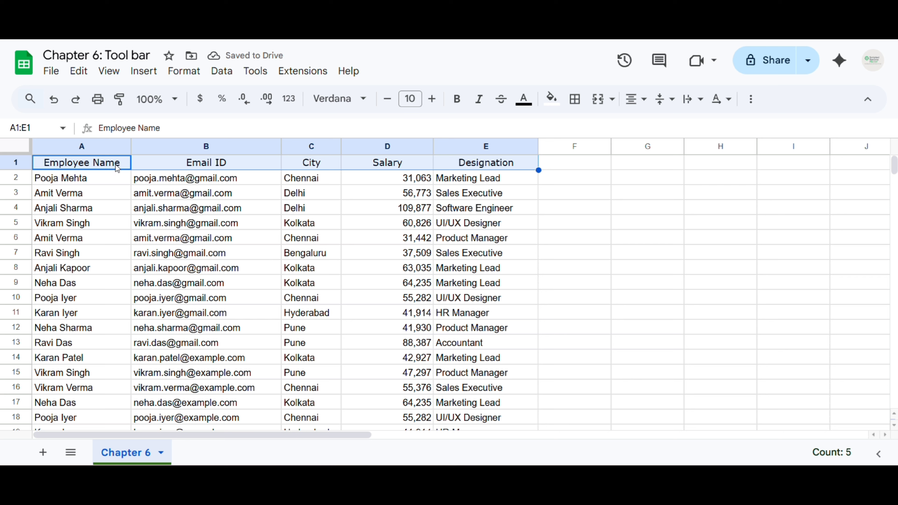
Change the header cells A1:E1 to the Comfortaa font and undo the header font changes.
{"action": "left_click", "coordinate": [332, 101]}
{"action": "left_click", "coordinate": [377, 291]}
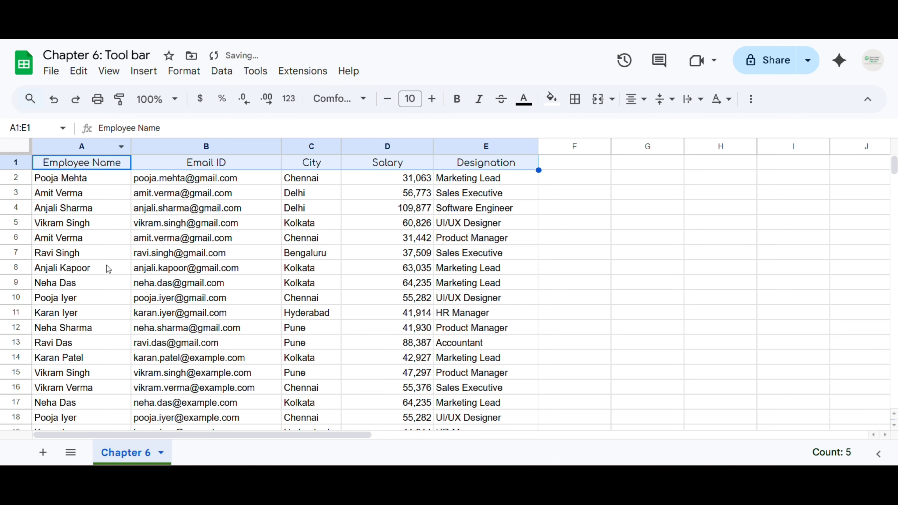
{"action": "left_click", "coordinate": [54, 99]}
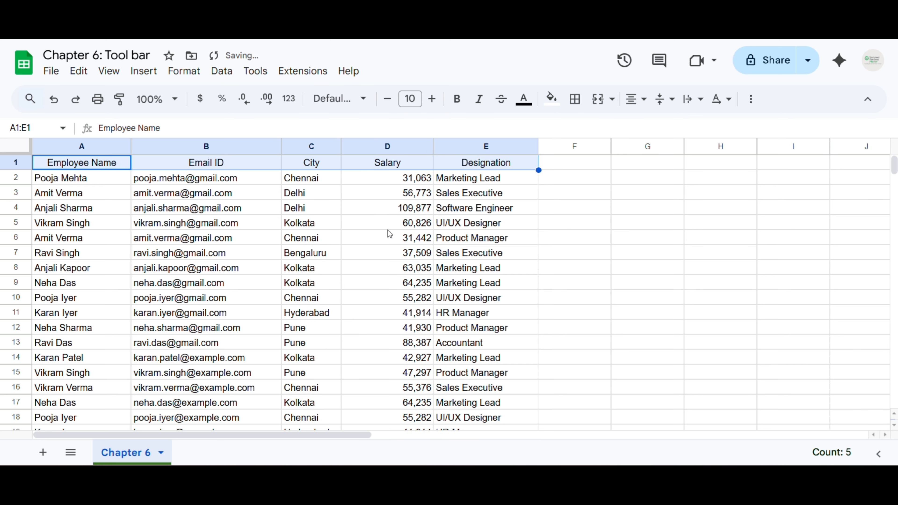
Set the font size of the whole header row 1 to 14.
{"action": "left_click", "coordinate": [393, 178]}
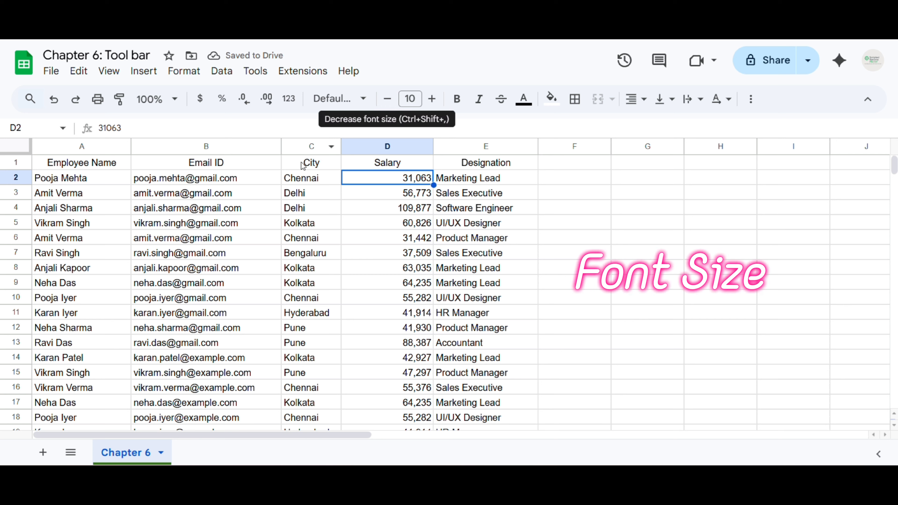
{"action": "left_click", "coordinate": [24, 163]}
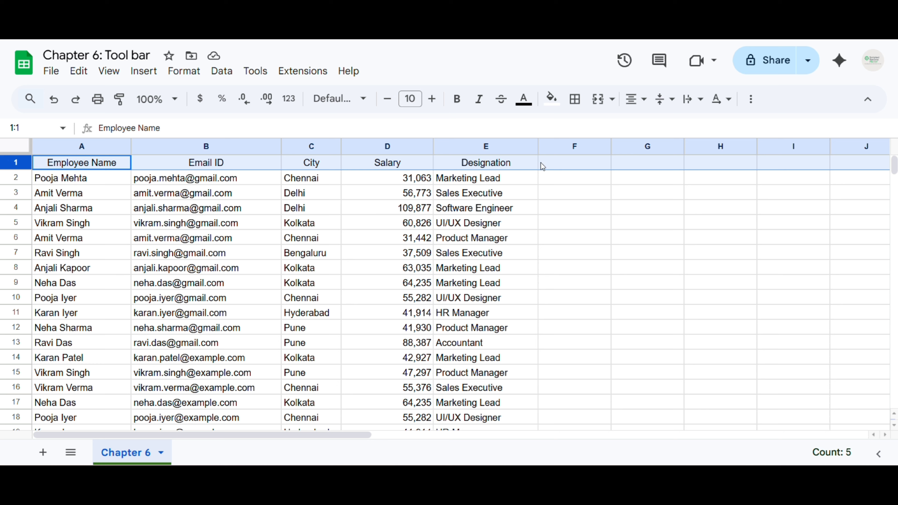
{"action": "left_click", "coordinate": [108, 229]}
{"action": "left_click", "coordinate": [372, 226]}
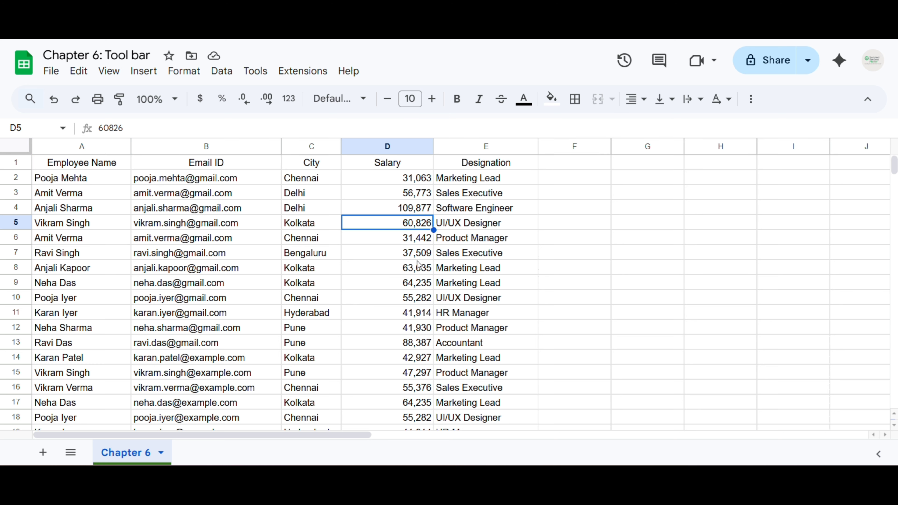
{"action": "left_click", "coordinate": [11, 168]}
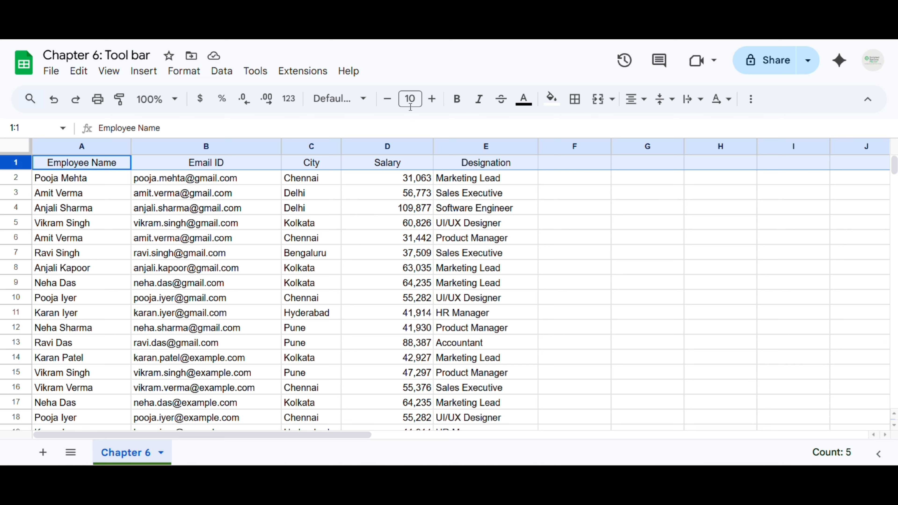
{"action": "left_click", "coordinate": [411, 99]}
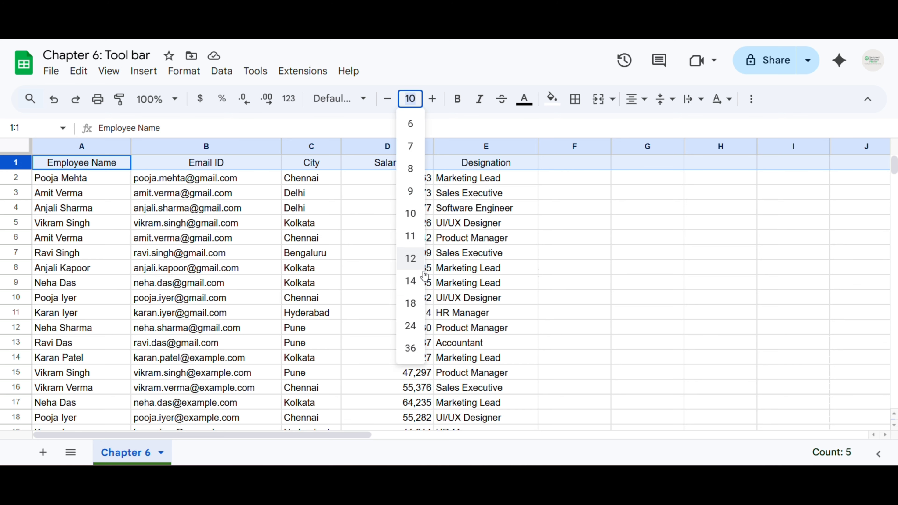
{"action": "left_click", "coordinate": [409, 282]}
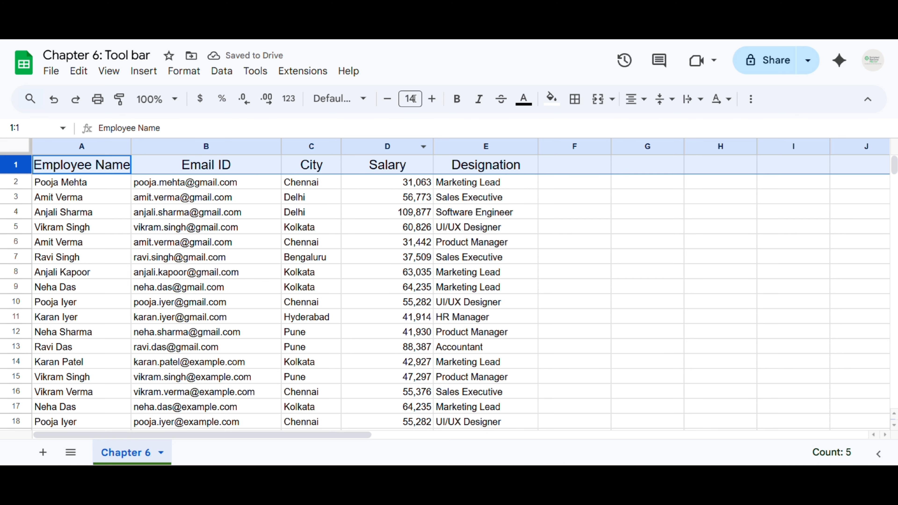
Decrease the header row's font size to 12, increase it to 14, and decrease it to 12 again.
{"action": "left_click", "coordinate": [388, 100]}
{"action": "left_click", "coordinate": [388, 100]}
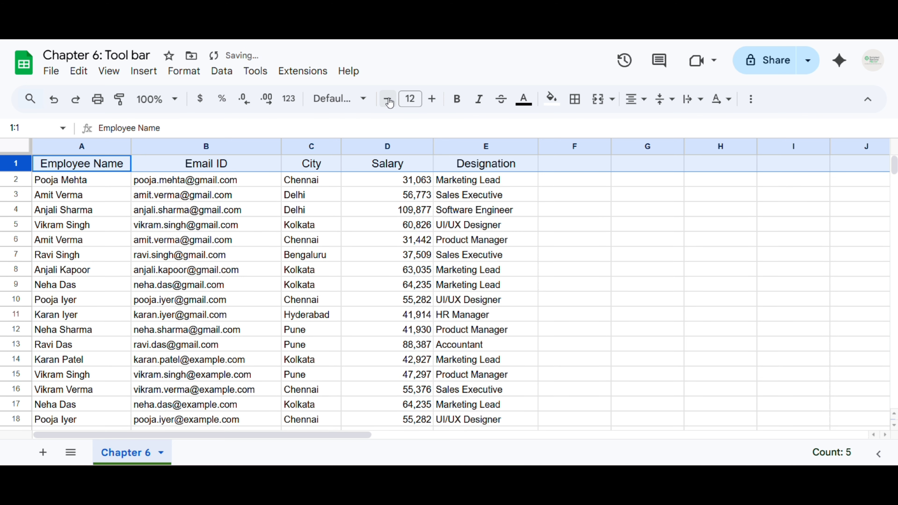
{"action": "left_click", "coordinate": [431, 99]}
{"action": "left_click", "coordinate": [431, 100]}
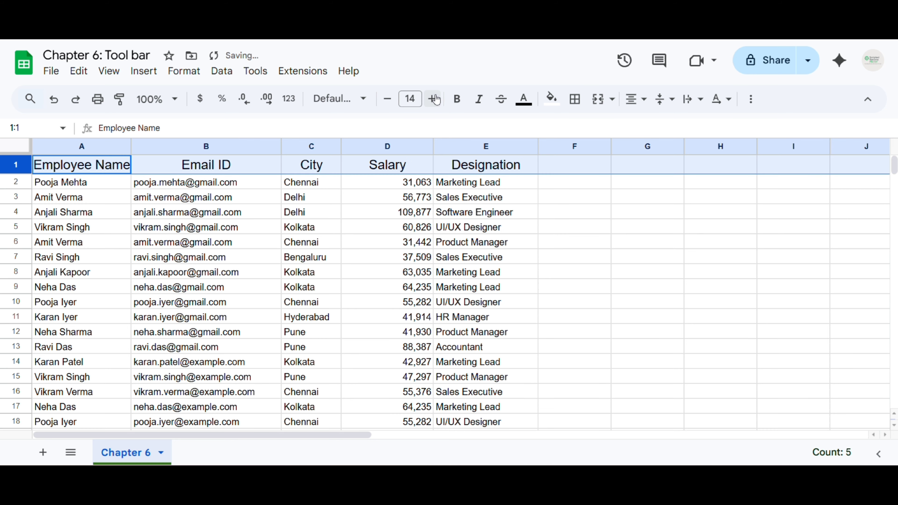
{"action": "left_click", "coordinate": [387, 99]}
{"action": "left_click", "coordinate": [387, 100]}
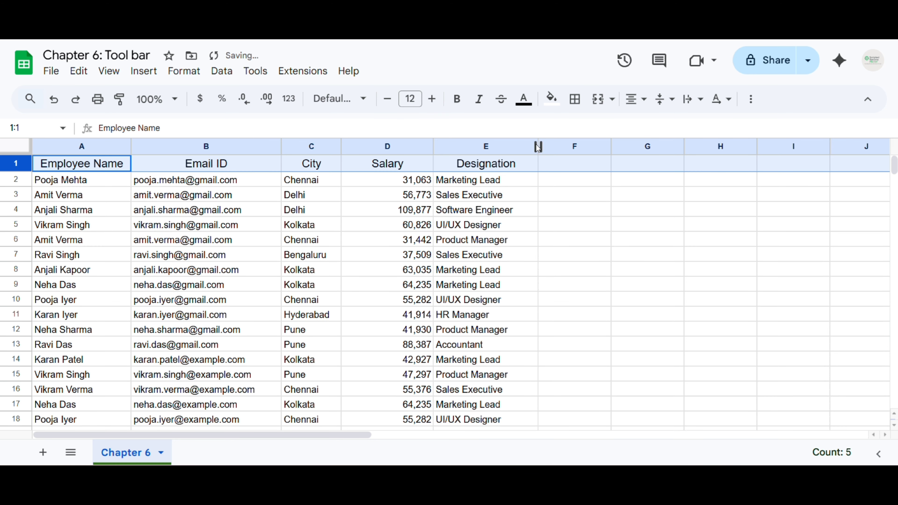
Apply bold, italic and strikethrough to the header cells A1:E1.
{"action": "left_click", "coordinate": [456, 159]}
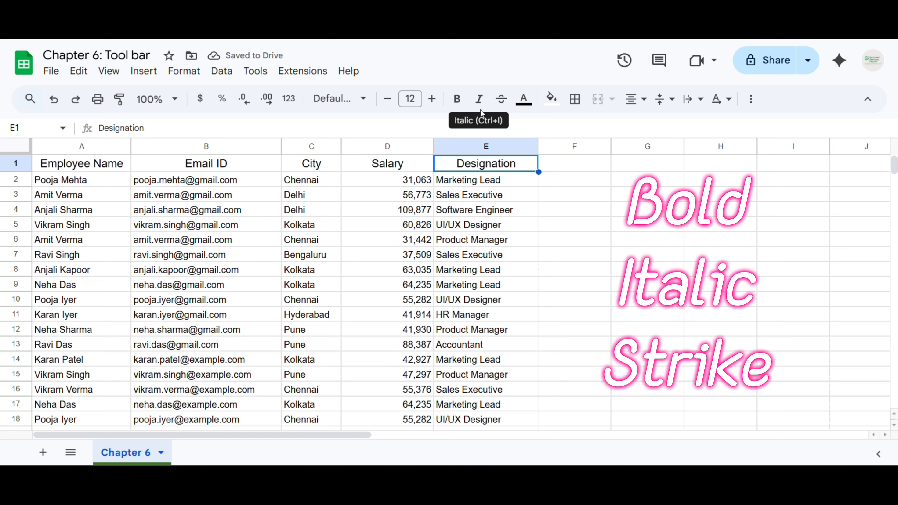
{"action": "left_click", "coordinate": [81, 194]}
{"action": "left_click_drag", "start_coordinate": [55, 166], "coordinate": [458, 163]}
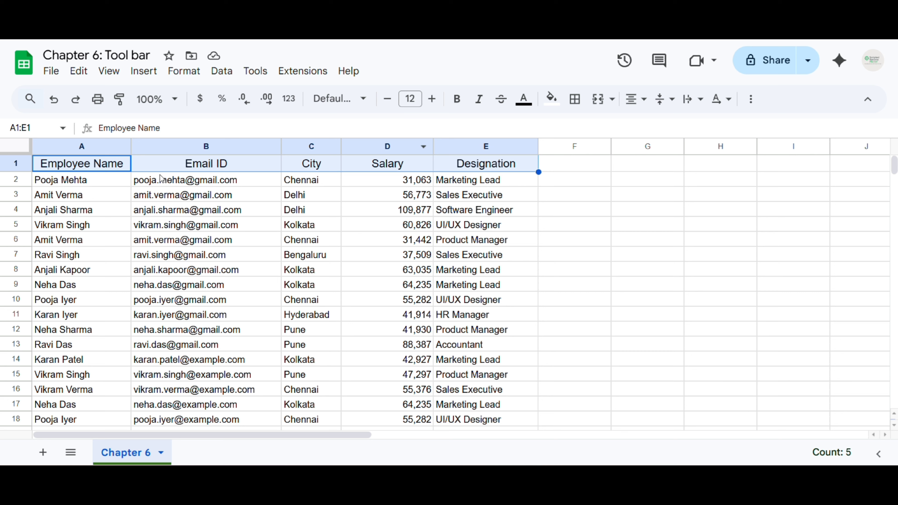
{"action": "left_click", "coordinate": [456, 100]}
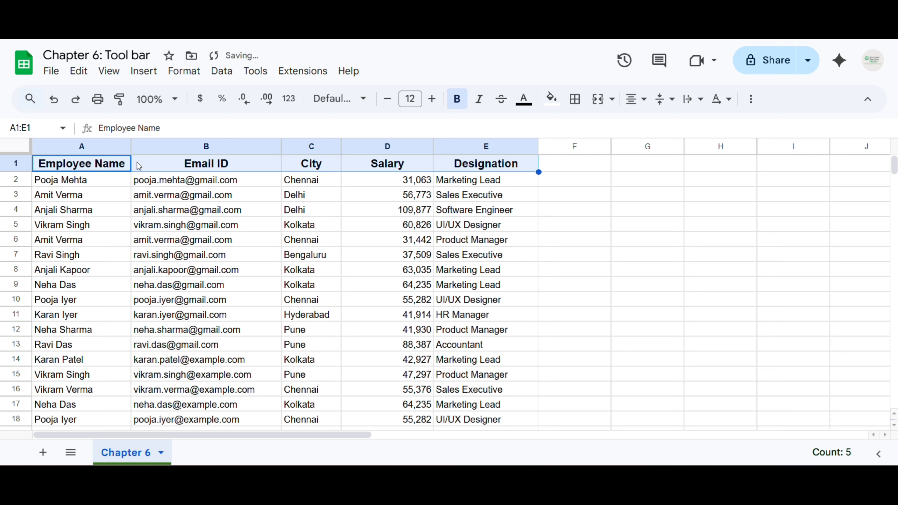
{"action": "left_click", "coordinate": [481, 106]}
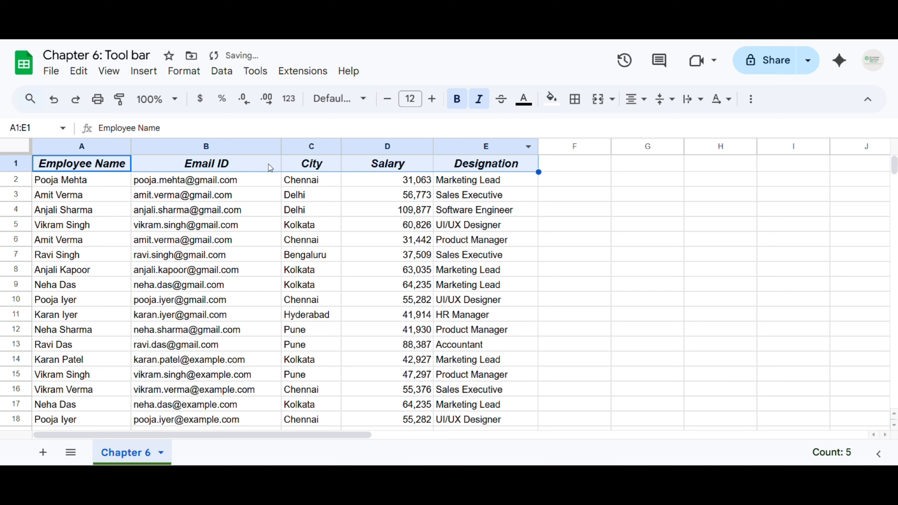
{"action": "left_click", "coordinate": [508, 106]}
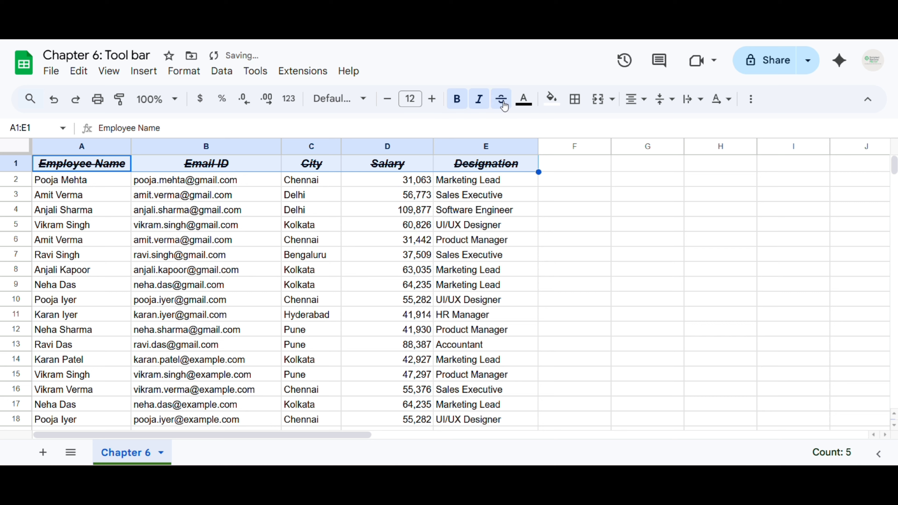
Remove the strikethrough, bold and italic formatting from the header cells A1:E1.
{"action": "left_click", "coordinate": [505, 106]}
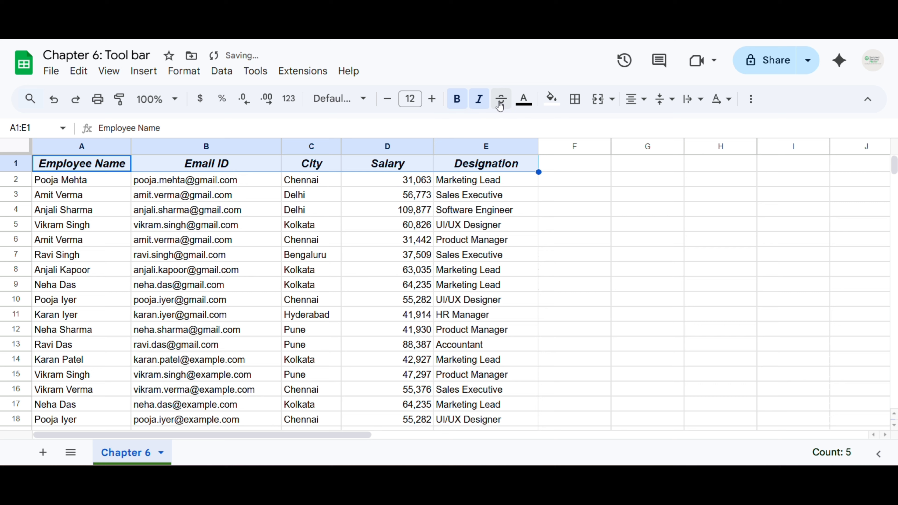
{"action": "key", "text": "ctrl+b"}
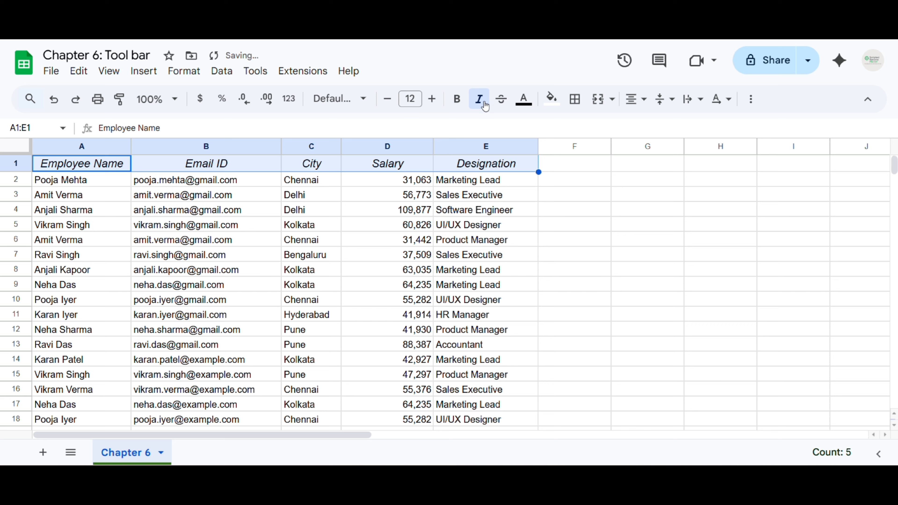
{"action": "left_click", "coordinate": [481, 102]}
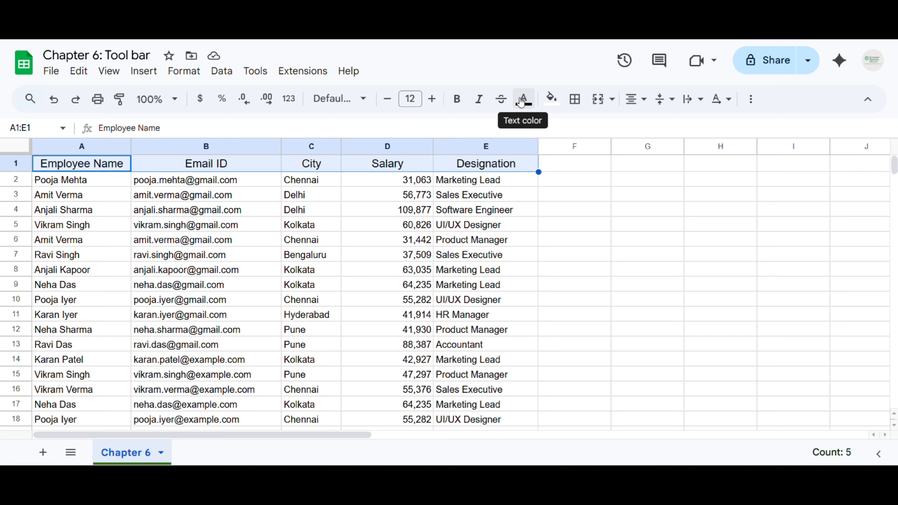
Color the text in cell B3 red and reset its text color.
{"action": "left_click", "coordinate": [163, 200]}
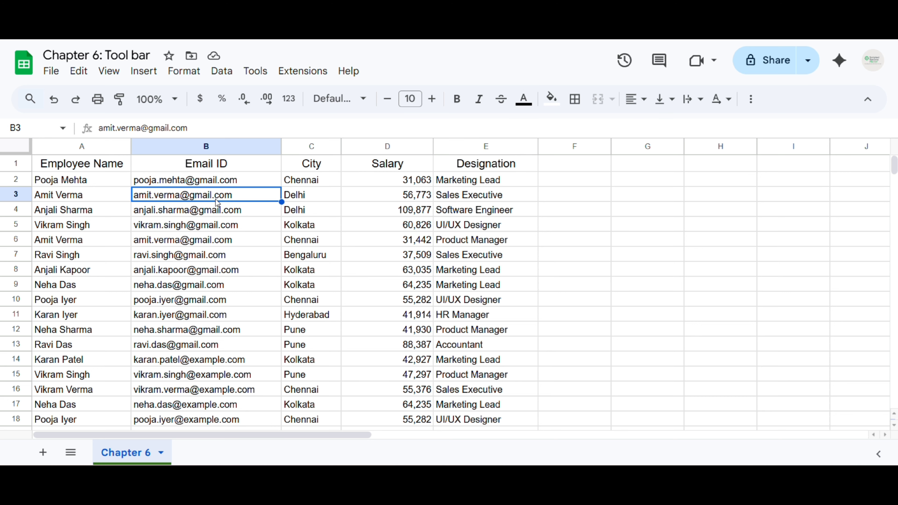
{"action": "left_click", "coordinate": [523, 102]}
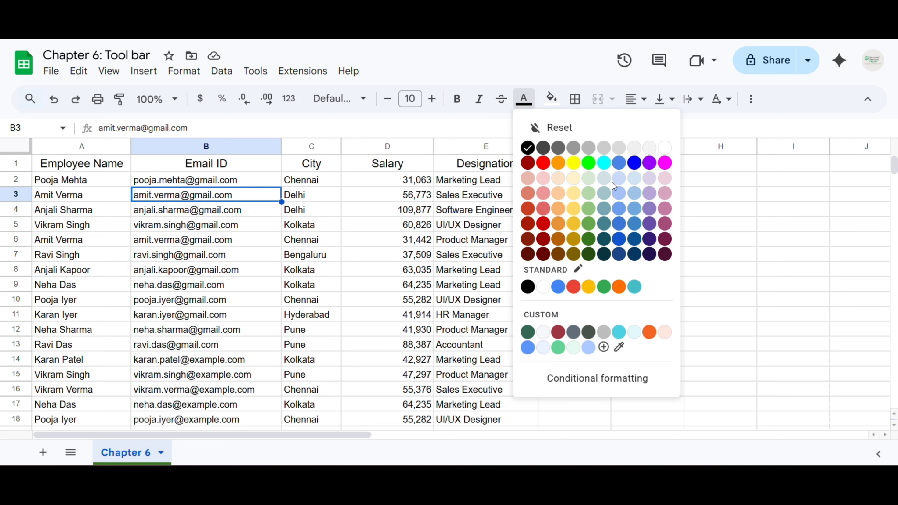
{"action": "left_click", "coordinate": [546, 165]}
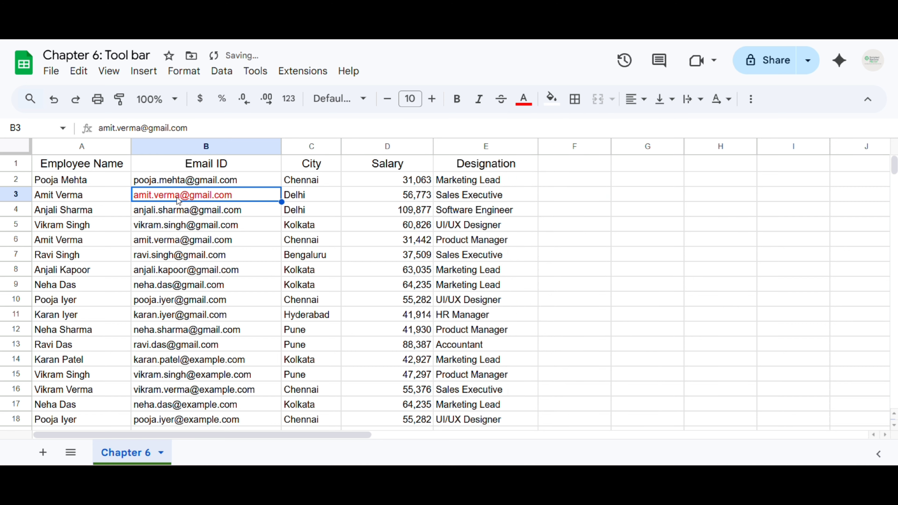
{"action": "left_click", "coordinate": [524, 99]}
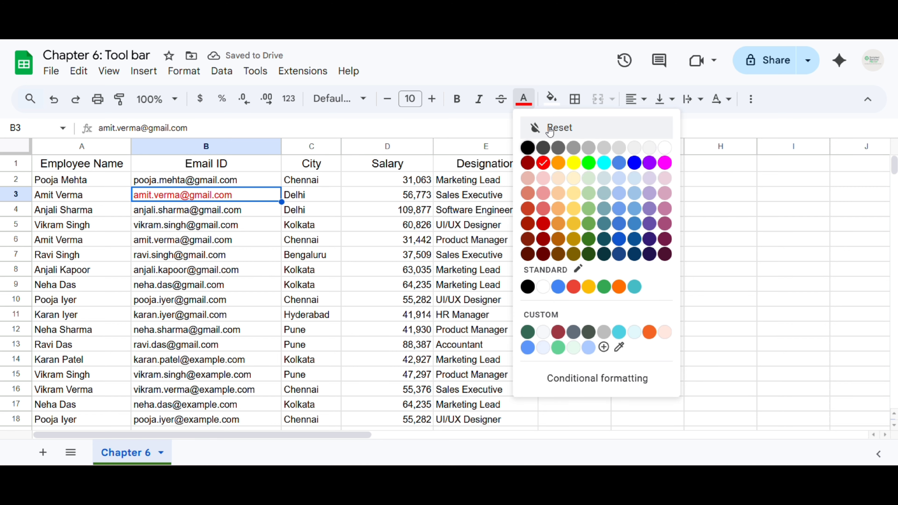
{"action": "left_click", "coordinate": [565, 131]}
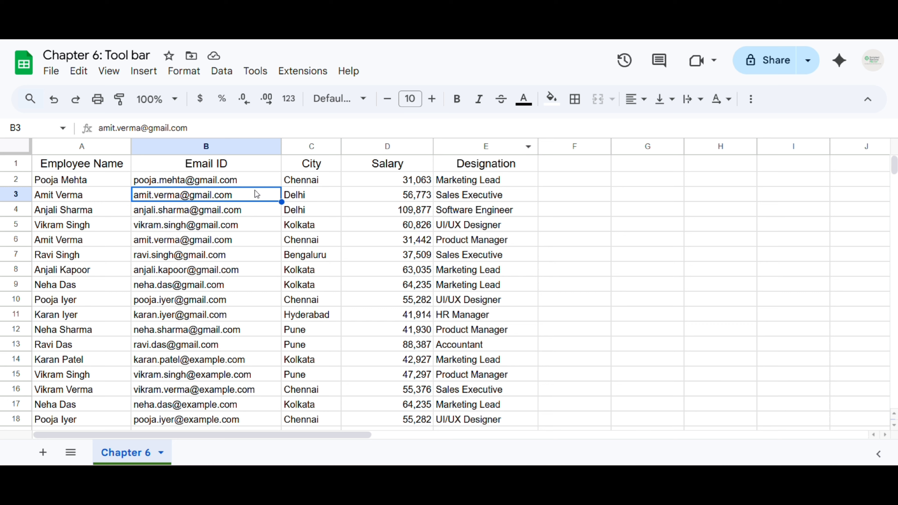
Fill cell B3 with light yellow and reset its fill color.
{"action": "left_click", "coordinate": [551, 99]}
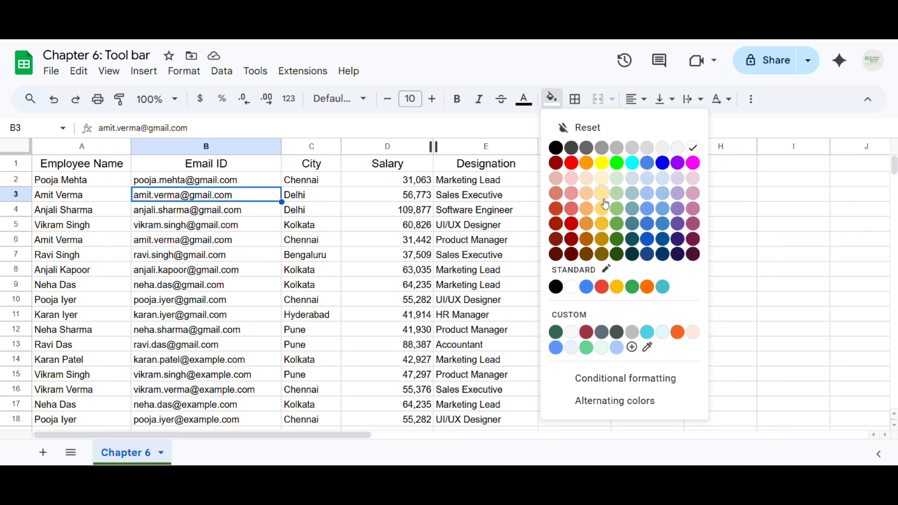
{"action": "left_click", "coordinate": [601, 193]}
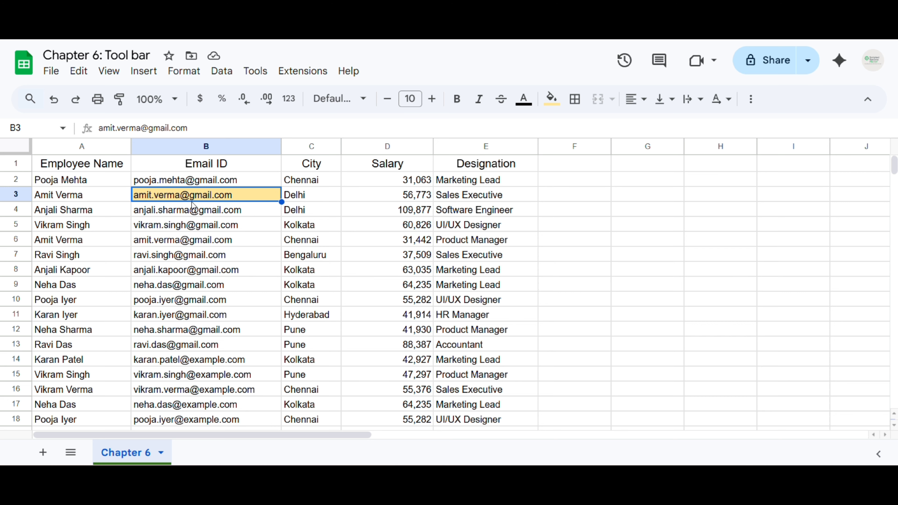
{"action": "left_click", "coordinate": [552, 99]}
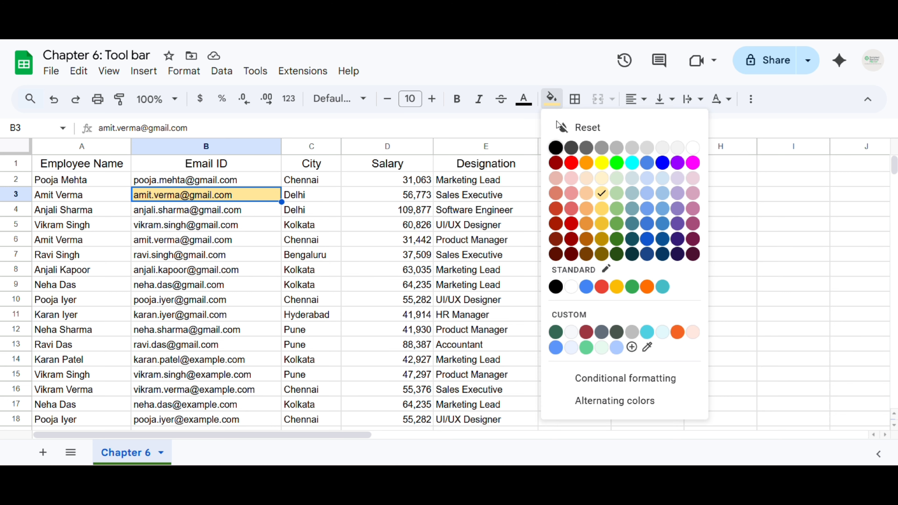
{"action": "left_click", "coordinate": [583, 131]}
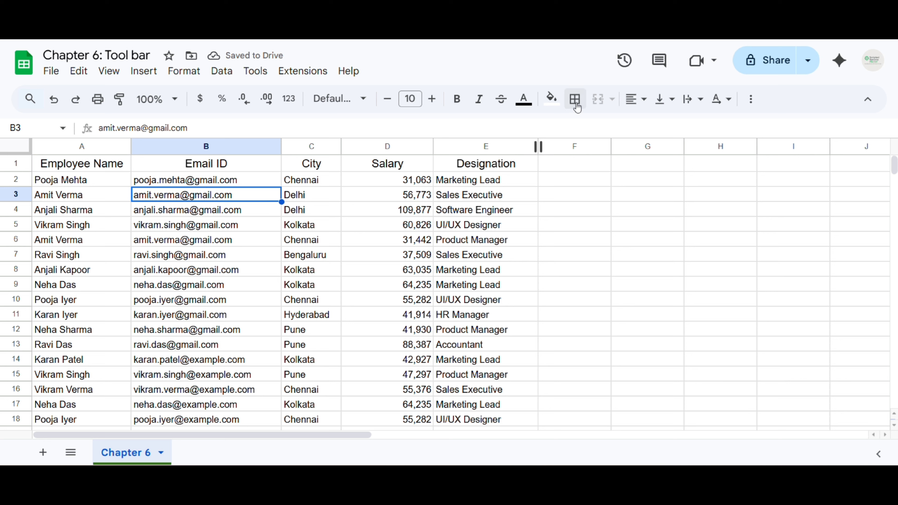
Apply all borders to the header cells A1:E1.
{"action": "left_click", "coordinate": [277, 230]}
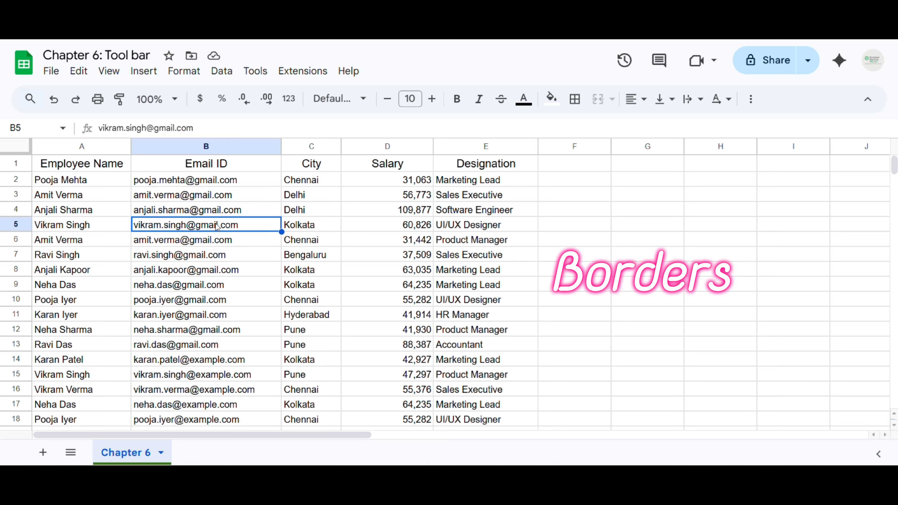
{"action": "left_click_drag", "start_coordinate": [44, 165], "coordinate": [454, 168]}
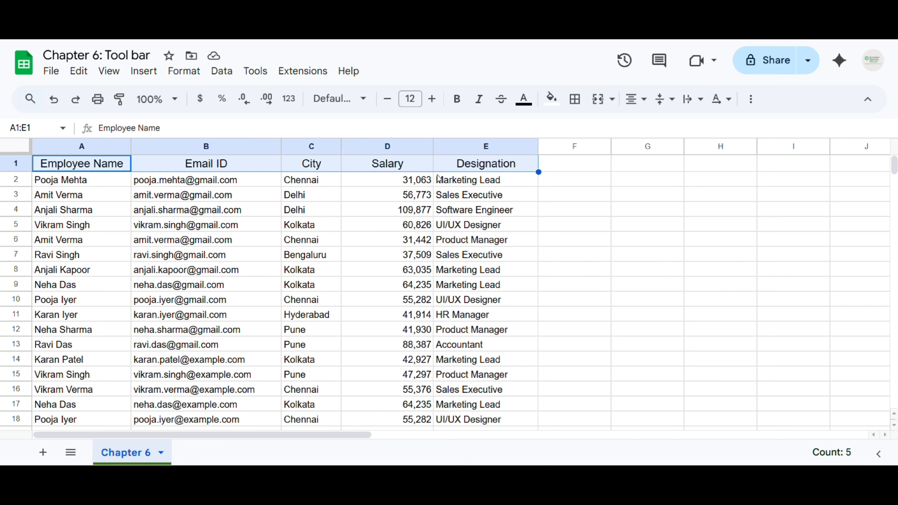
{"action": "left_click", "coordinate": [574, 103]}
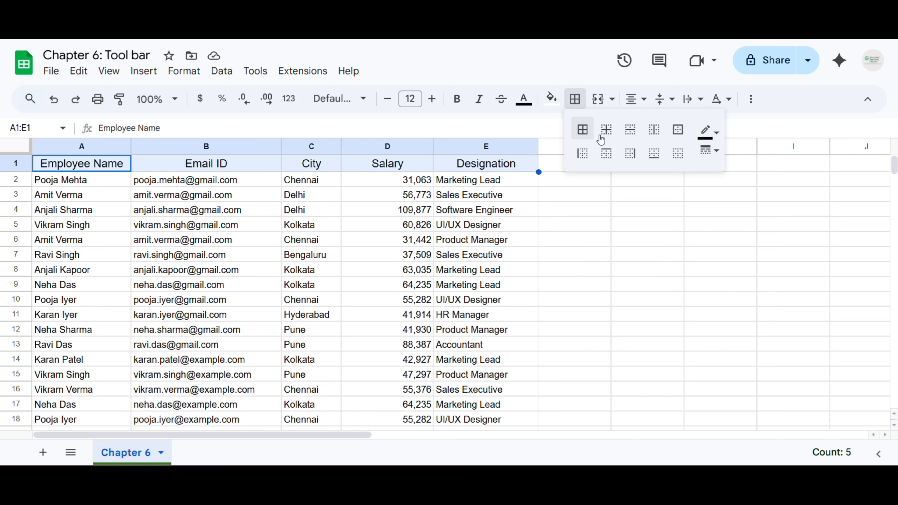
{"action": "left_click", "coordinate": [583, 131]}
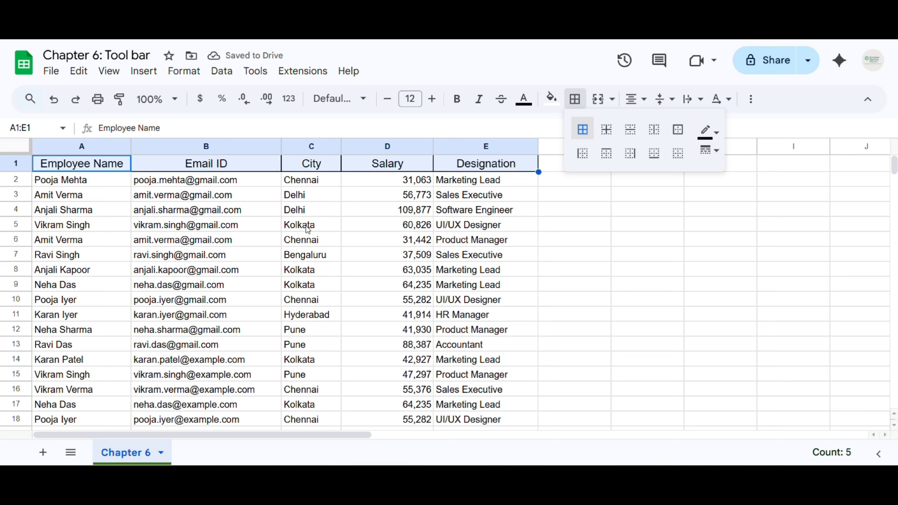
{"action": "left_click", "coordinate": [309, 260]}
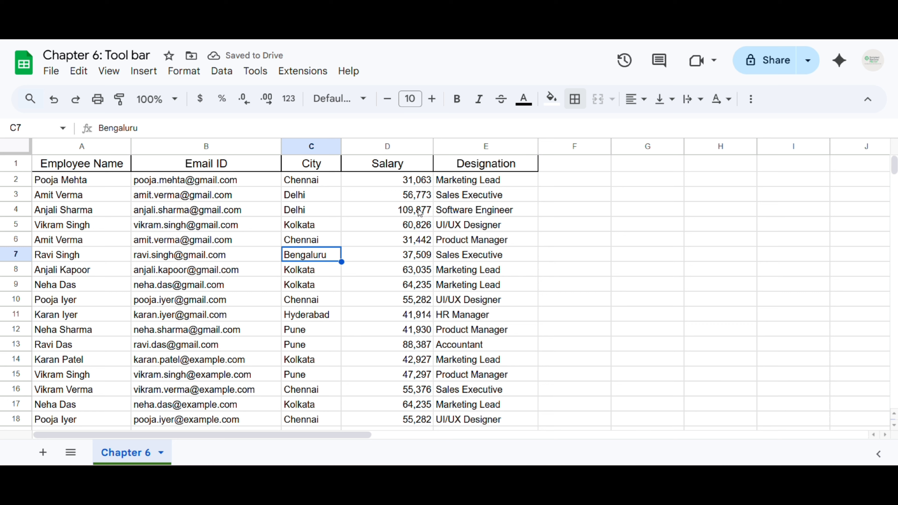
Apply all borders to the city cell C7.
{"action": "left_click", "coordinate": [575, 100]}
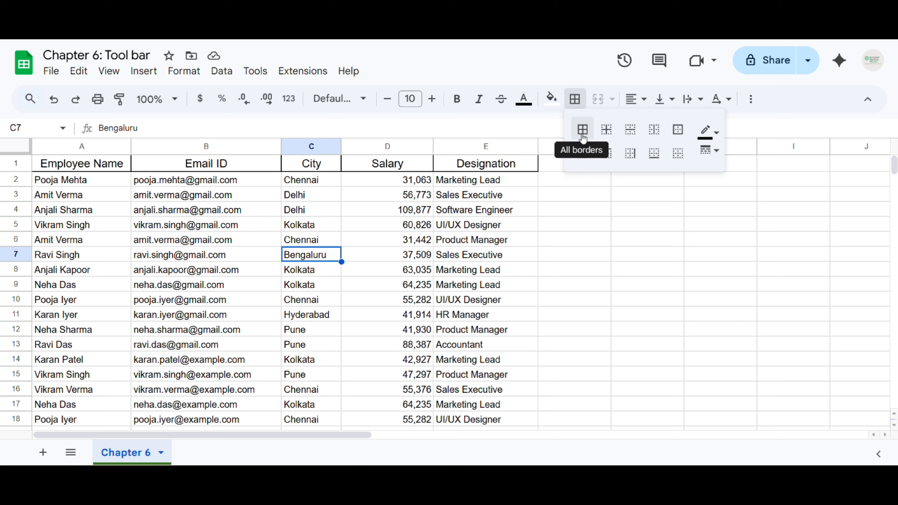
{"action": "left_click", "coordinate": [583, 129]}
{"action": "left_click", "coordinate": [431, 244]}
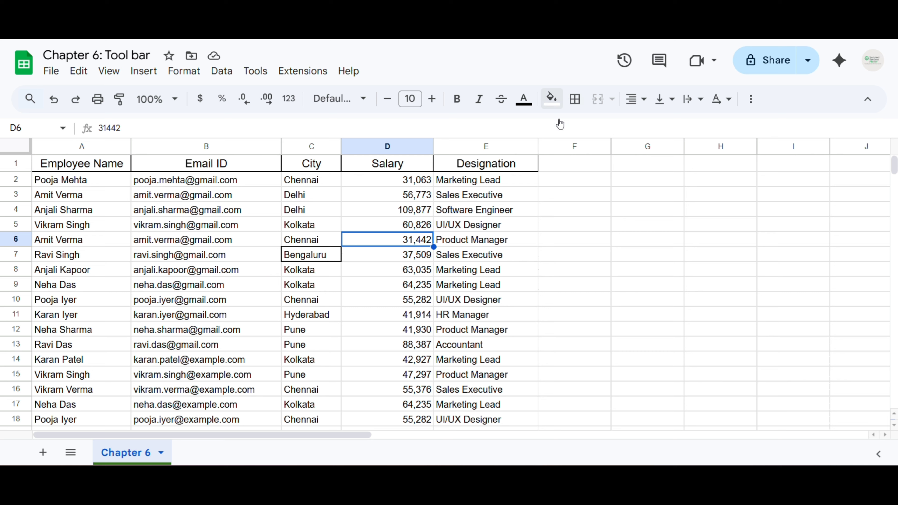
Apply outer borders around the cell range A4:B7.
{"action": "left_click", "coordinate": [226, 228]}
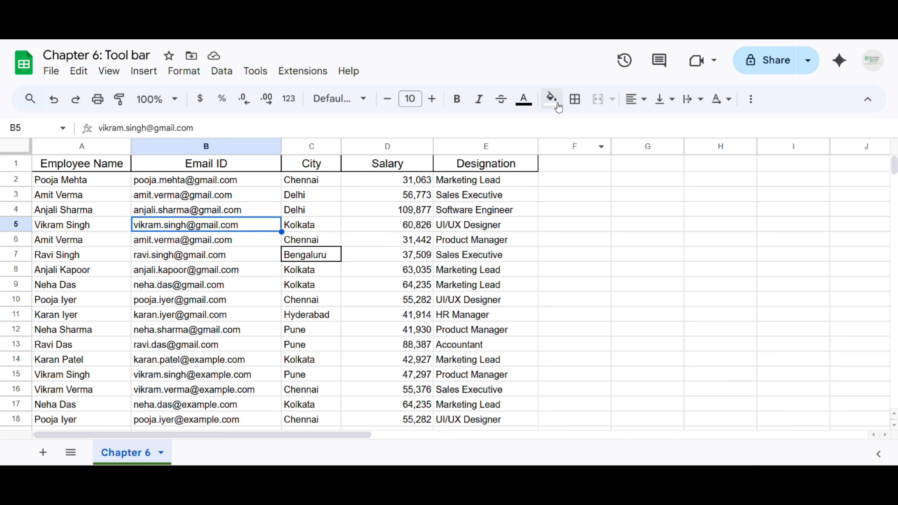
{"action": "left_click", "coordinate": [575, 99]}
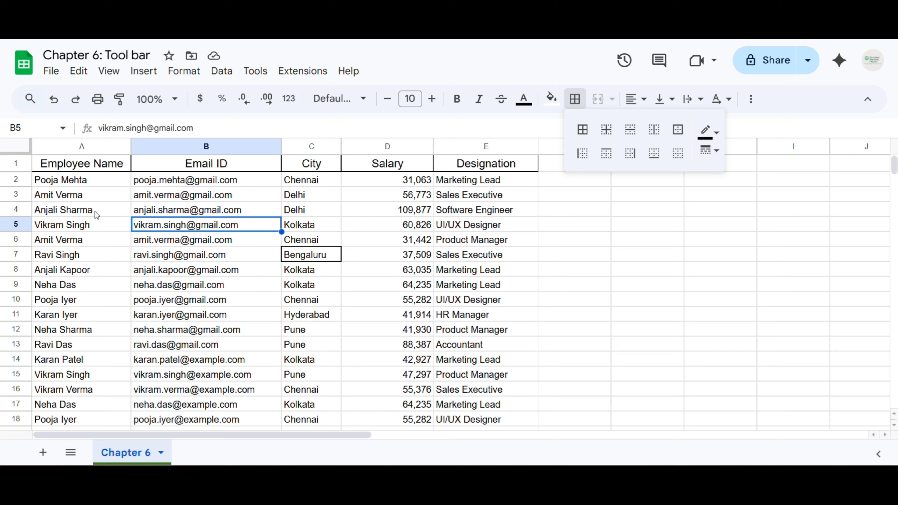
{"action": "left_click_drag", "start_coordinate": [96, 214], "coordinate": [157, 262]}
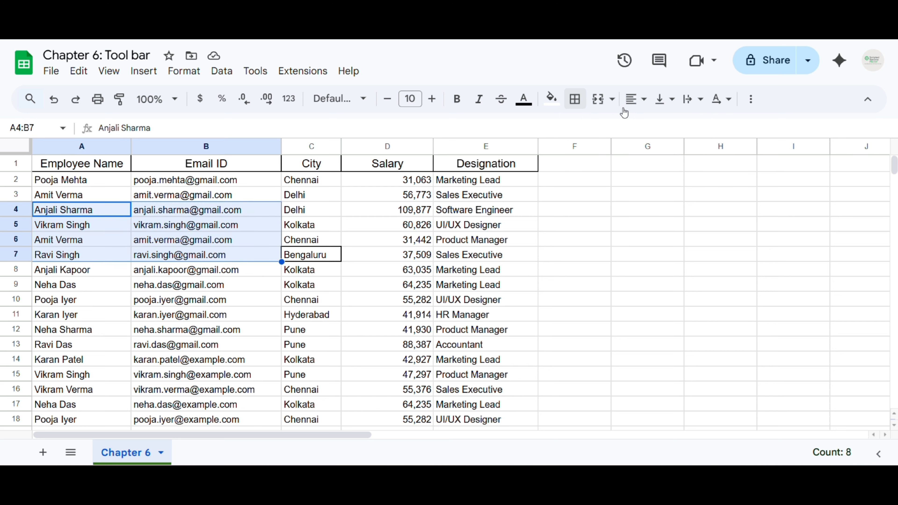
{"action": "left_click", "coordinate": [576, 100]}
{"action": "left_click", "coordinate": [678, 130]}
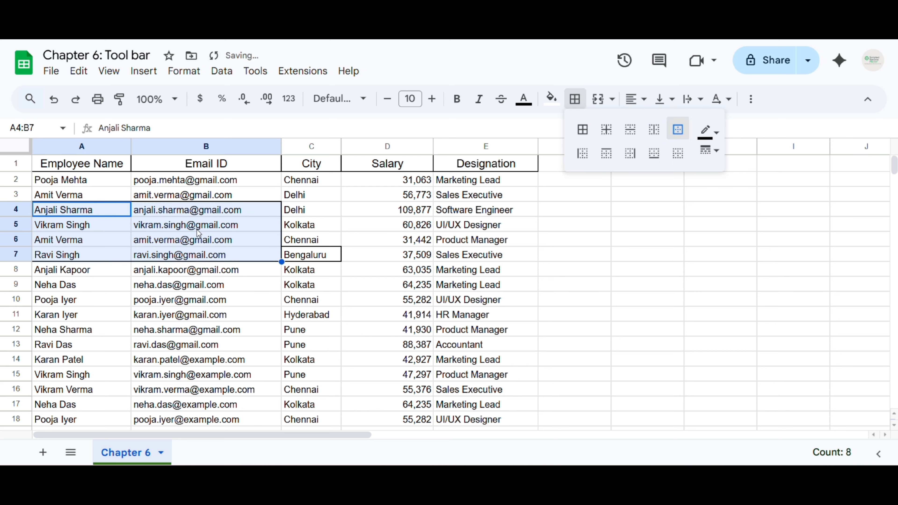
{"action": "left_click", "coordinate": [124, 286]}
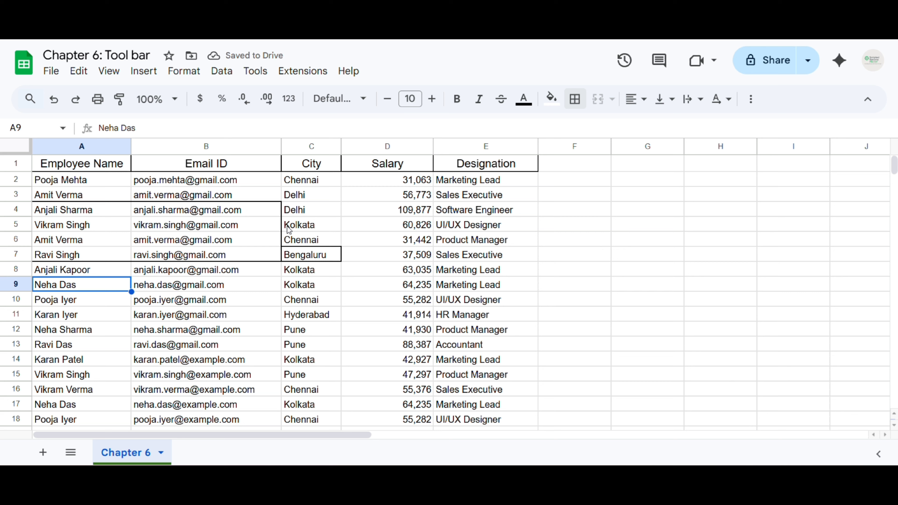
{"action": "left_click", "coordinate": [75, 259]}
Set the border color to red and apply all borders to cell B9.
{"action": "left_click", "coordinate": [247, 285]}
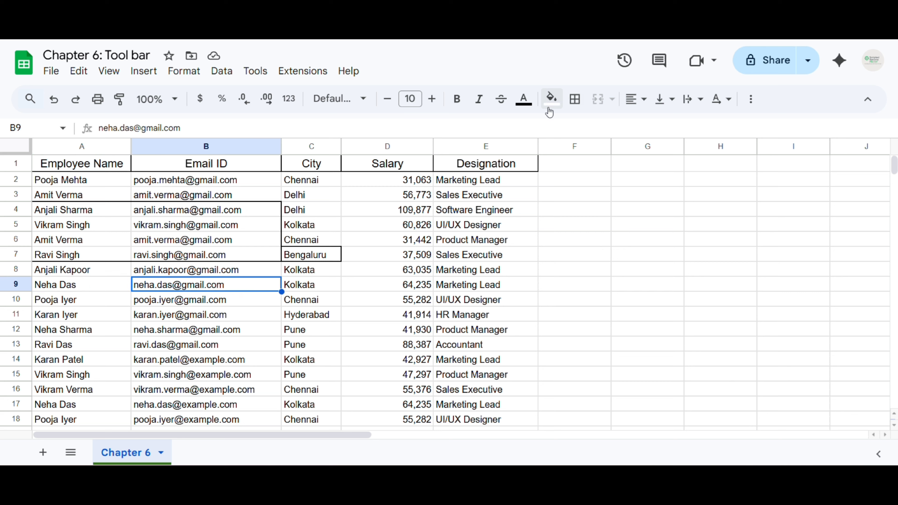
{"action": "left_click", "coordinate": [575, 99]}
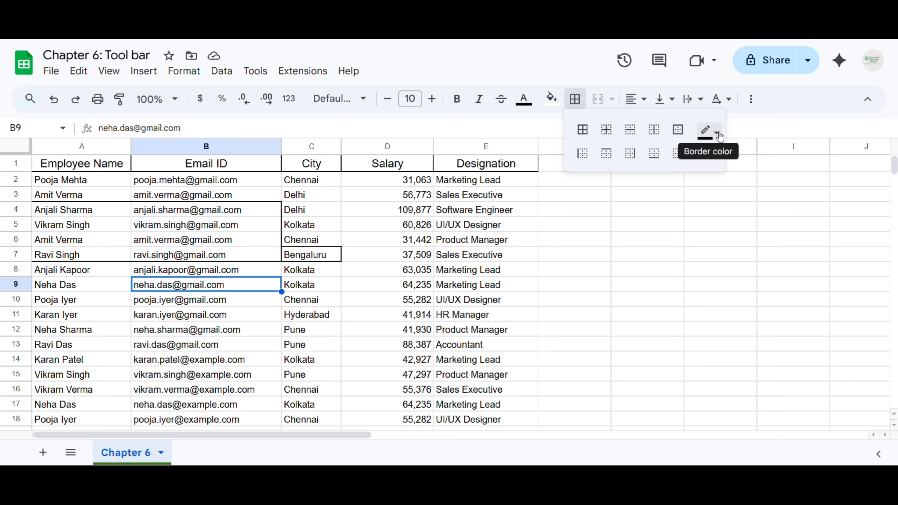
{"action": "left_click", "coordinate": [707, 131]}
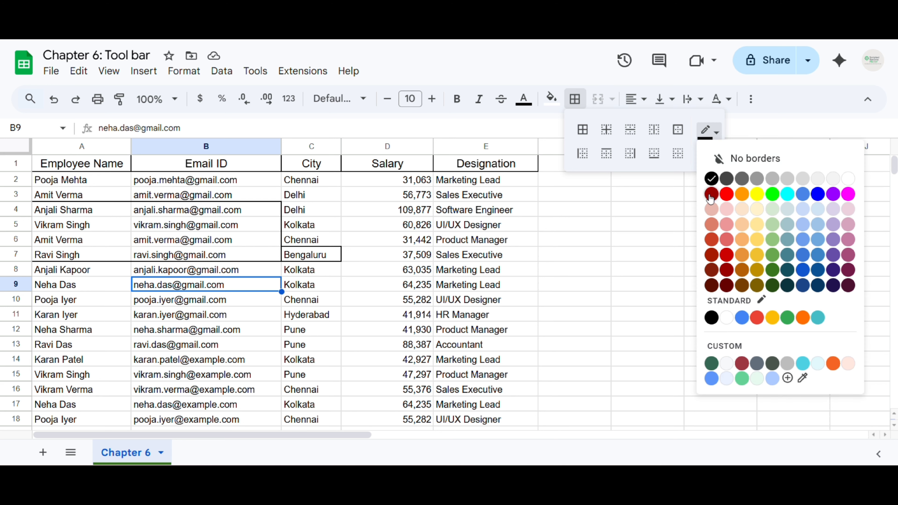
{"action": "left_click", "coordinate": [726, 193]}
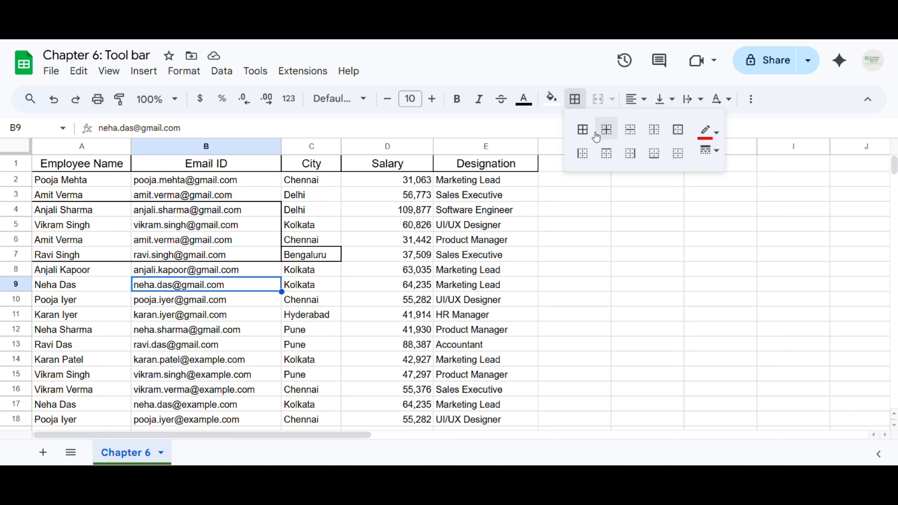
{"action": "left_click", "coordinate": [582, 129]}
{"action": "left_click", "coordinate": [255, 306]}
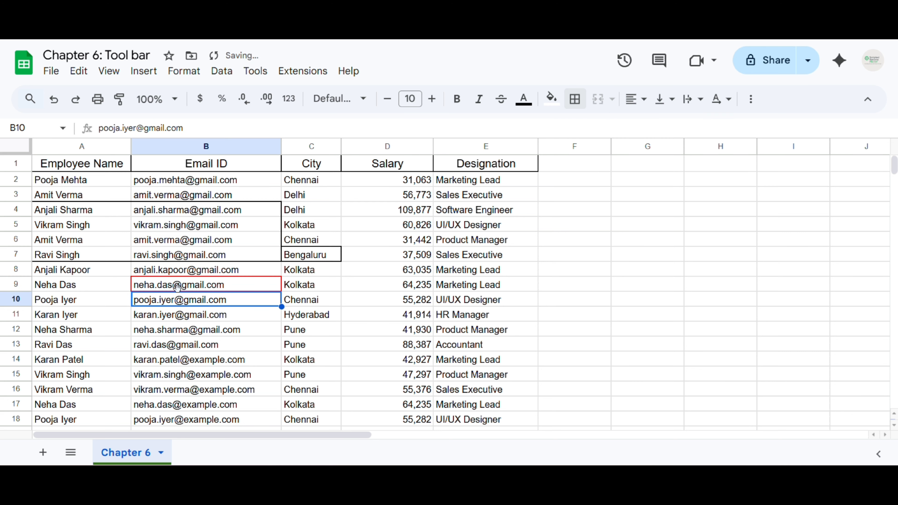
{"action": "left_click", "coordinate": [439, 314]}
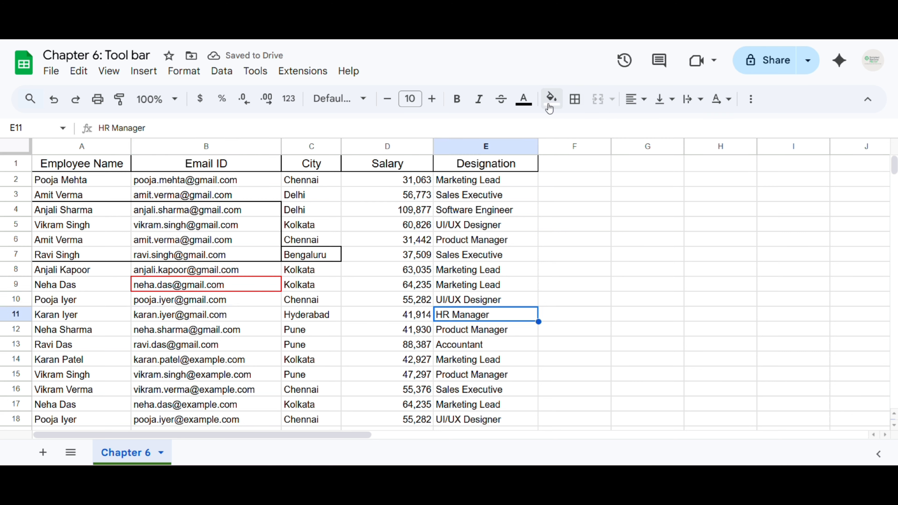
Change cell B9's borders to the dashed line style, reapplying all borders.
{"action": "left_click", "coordinate": [256, 289]}
{"action": "left_click", "coordinate": [575, 100]}
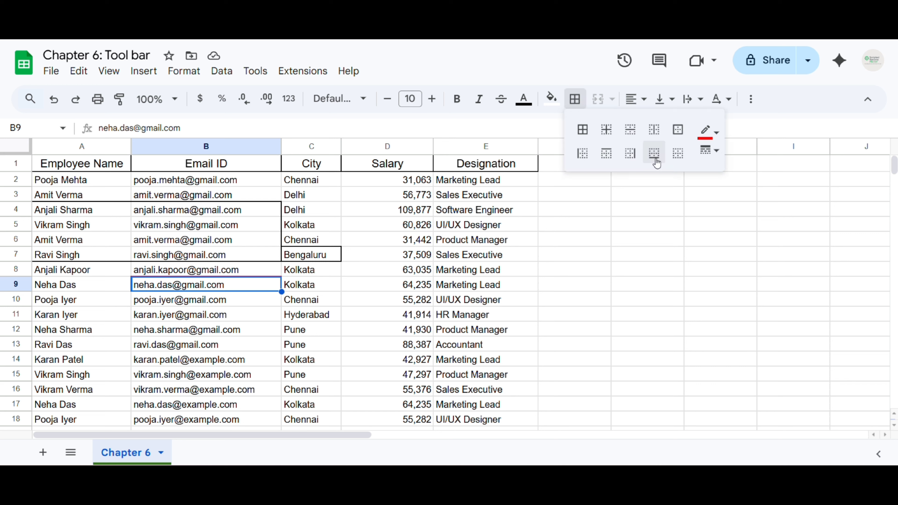
{"action": "left_click", "coordinate": [714, 150]}
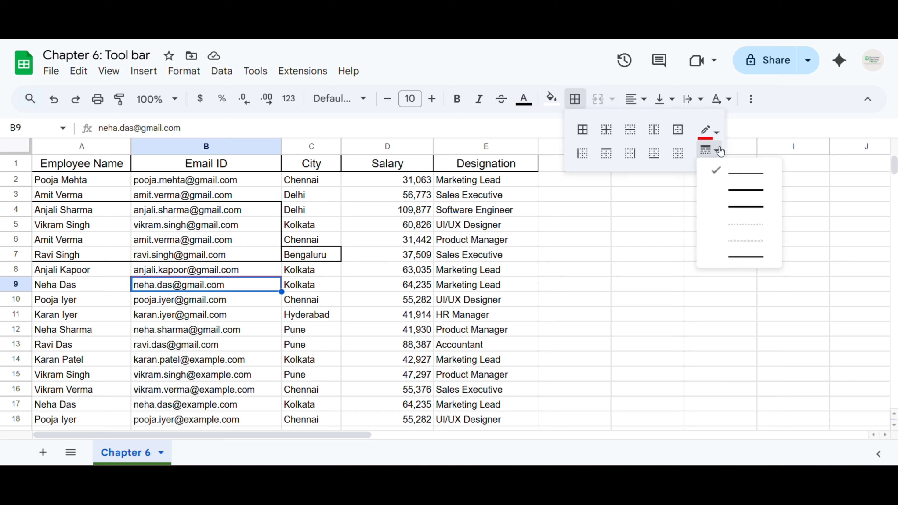
{"action": "left_click", "coordinate": [745, 226]}
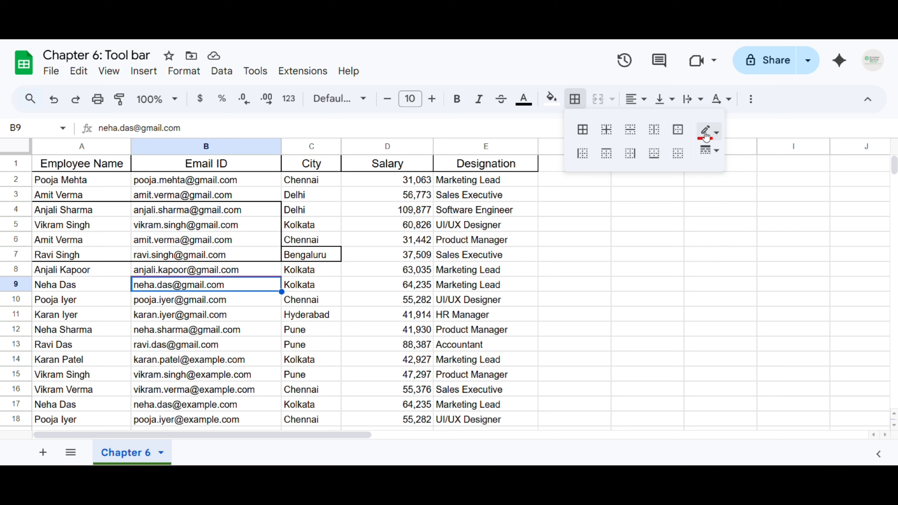
{"action": "left_click", "coordinate": [582, 130]}
{"action": "left_click", "coordinate": [176, 314]}
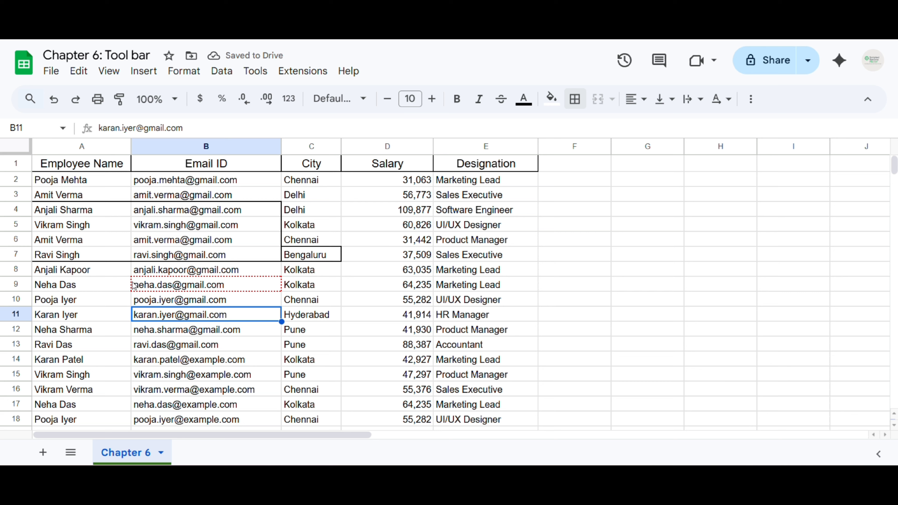
{"action": "left_click", "coordinate": [575, 98]}
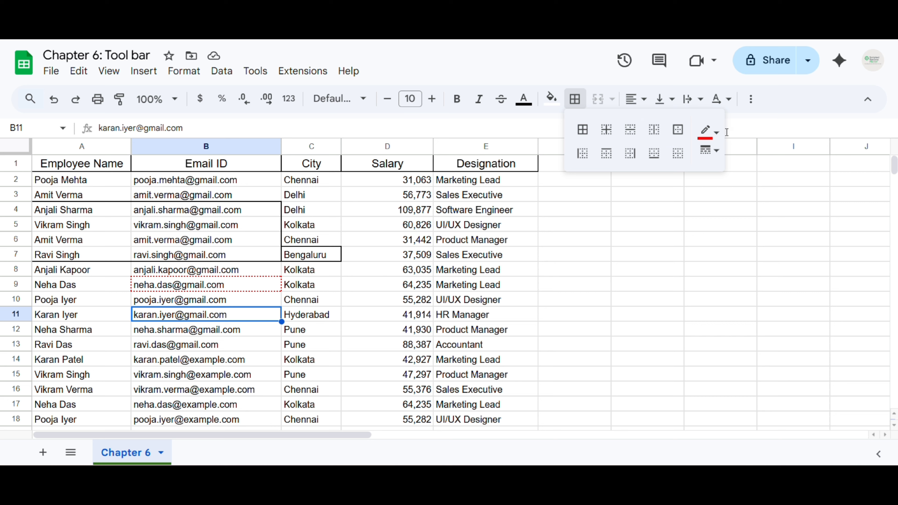
{"action": "left_click", "coordinate": [616, 224]}
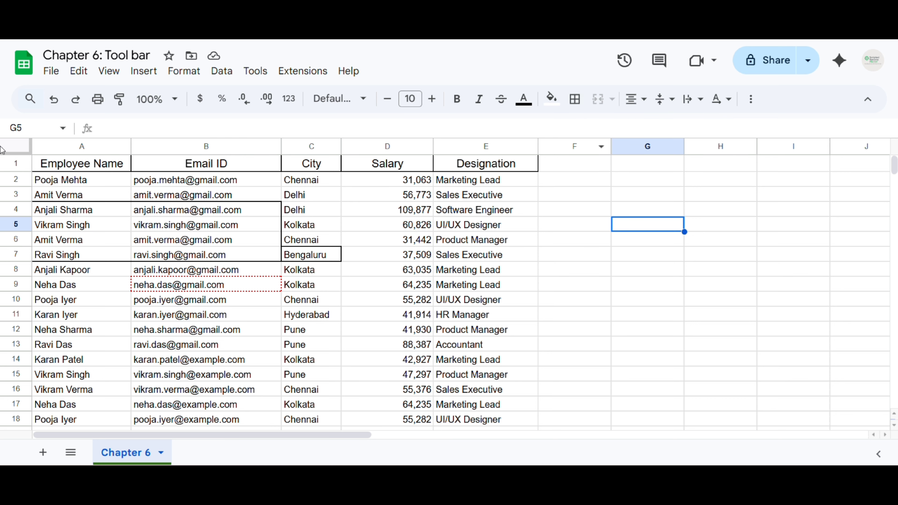
Copy the plain formatting of cell E3 onto the whole header row 1 with Paint format.
{"action": "left_click", "coordinate": [526, 197]}
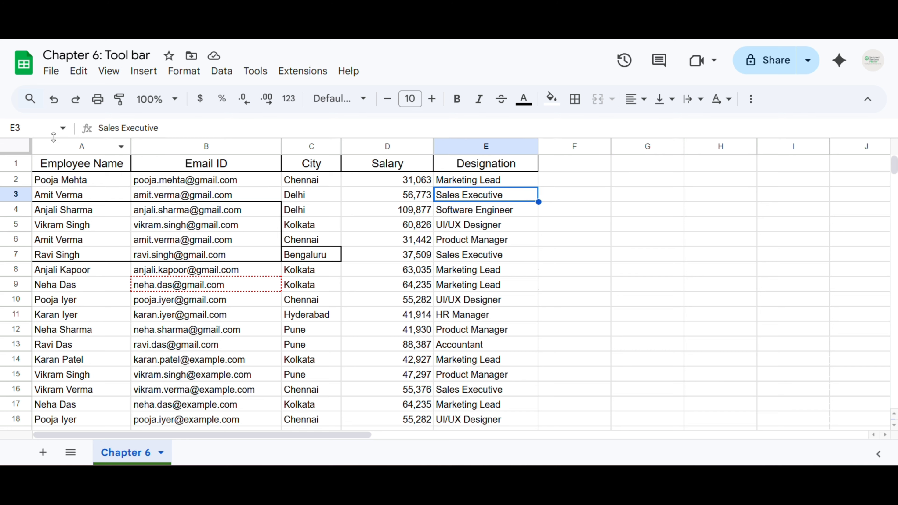
{"action": "left_click", "coordinate": [120, 100]}
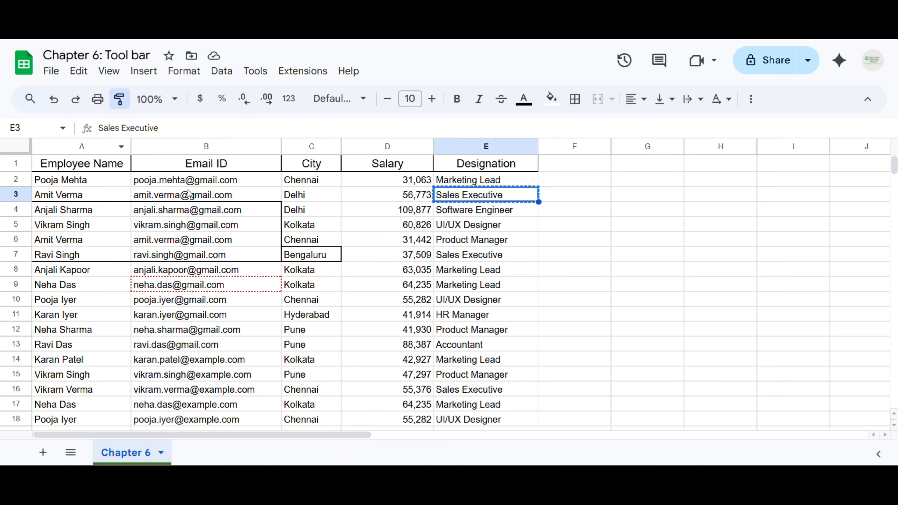
{"action": "left_click", "coordinate": [17, 163]}
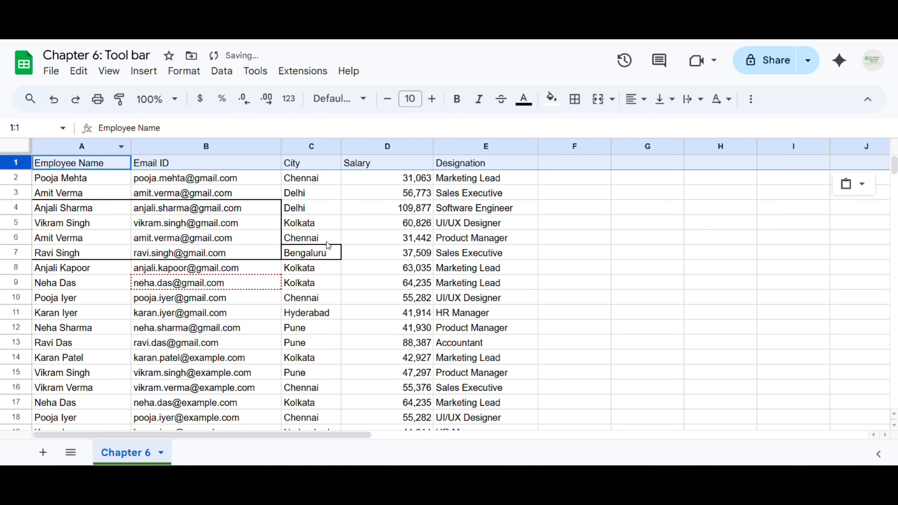
Copy cell E3's formatting onto columns A to C with Paint format to clear their borders.
{"action": "left_click", "coordinate": [440, 194]}
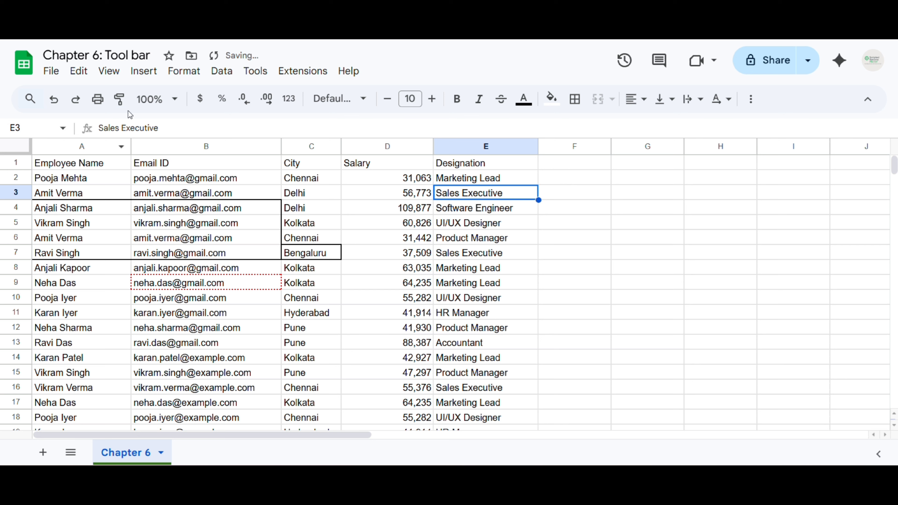
{"action": "left_click", "coordinate": [126, 103]}
{"action": "left_click_drag", "start_coordinate": [73, 146], "coordinate": [311, 146]}
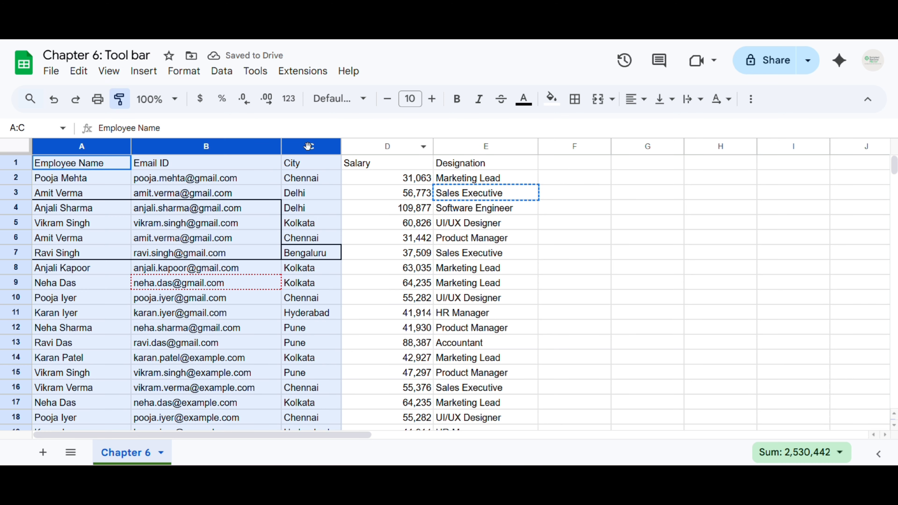
{"action": "left_click", "coordinate": [484, 229]}
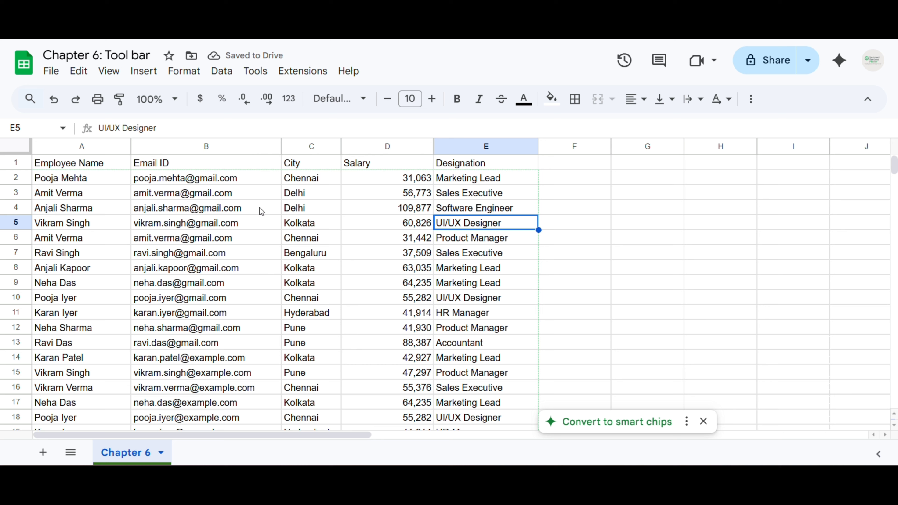
Copy city cell C4's formatting onto the Salary column D with Paint format and undo it.
{"action": "left_click", "coordinate": [293, 209]}
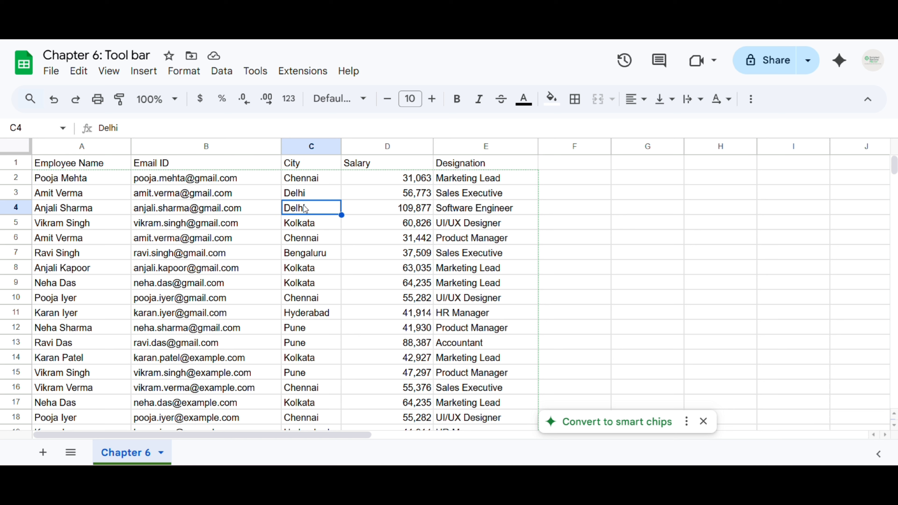
{"action": "left_click", "coordinate": [120, 99]}
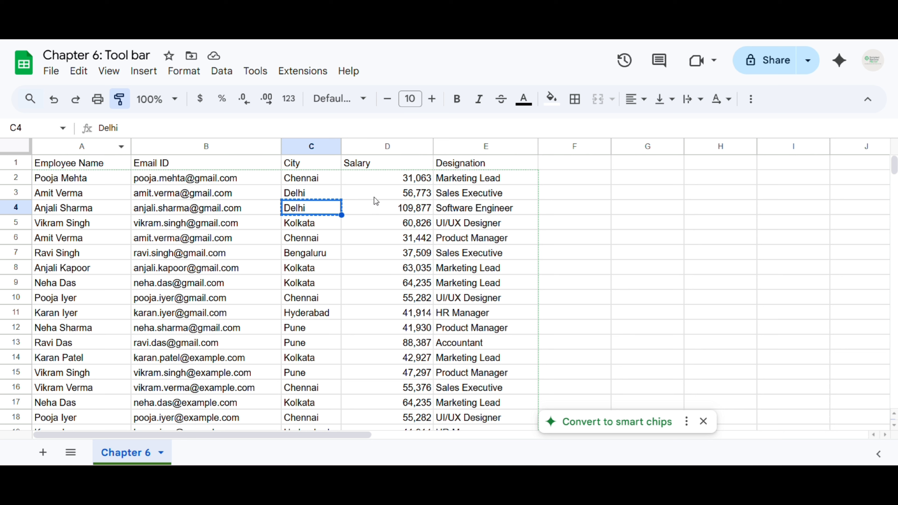
{"action": "left_click", "coordinate": [387, 146]}
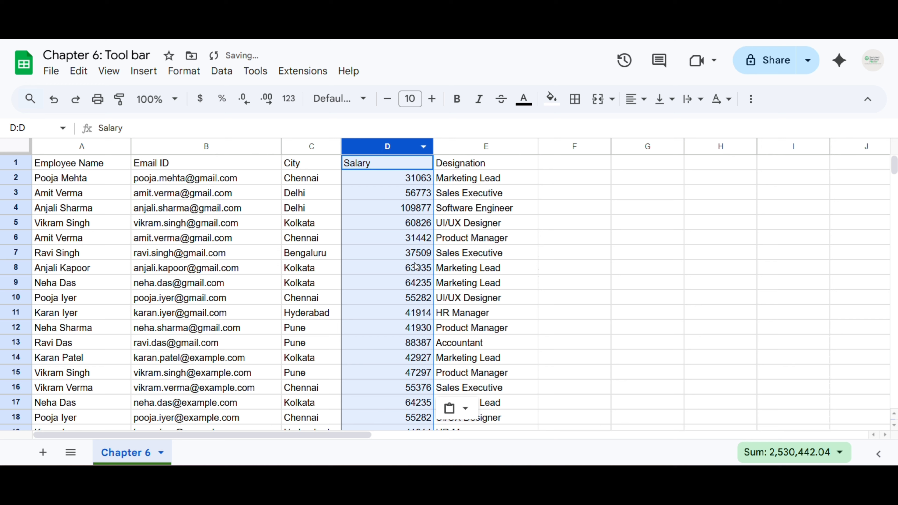
{"action": "key", "text": "Down"}
{"action": "key", "text": "Down"}
{"action": "key", "text": "Down"}
{"action": "key", "text": "Down"}
{"action": "key", "text": "Down"}
{"action": "key", "text": "Down"}
{"action": "key", "text": "Down"}
{"action": "key", "text": "Down"}
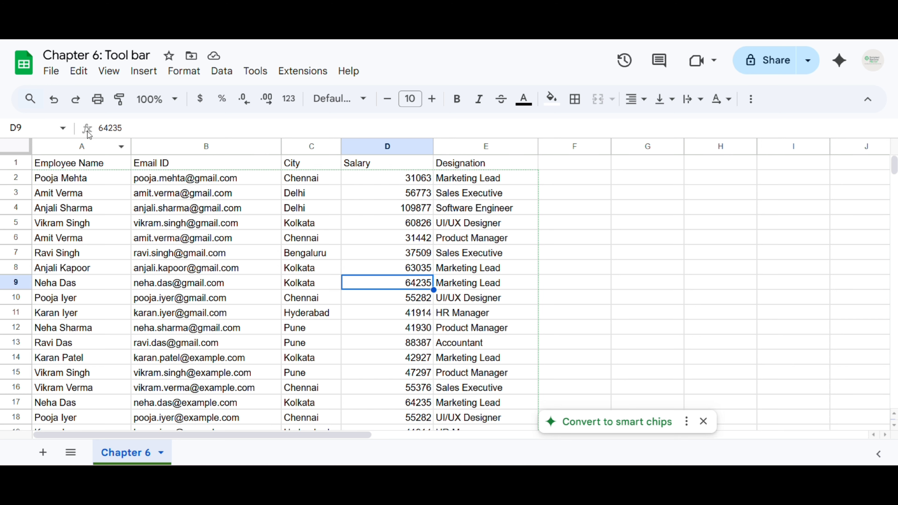
{"action": "left_click", "coordinate": [54, 99]}
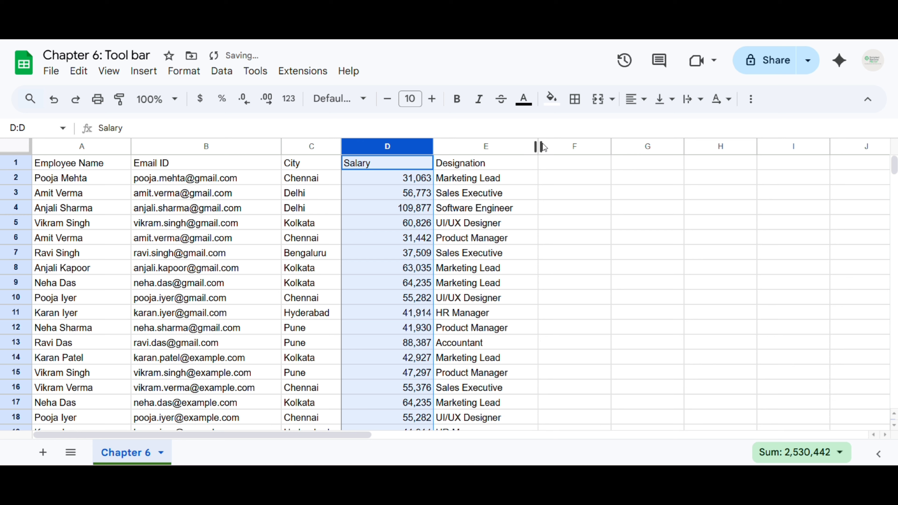
Merge the empty cells F1:H1 beside the Designation header into one cell.
{"action": "left_click", "coordinate": [559, 146]}
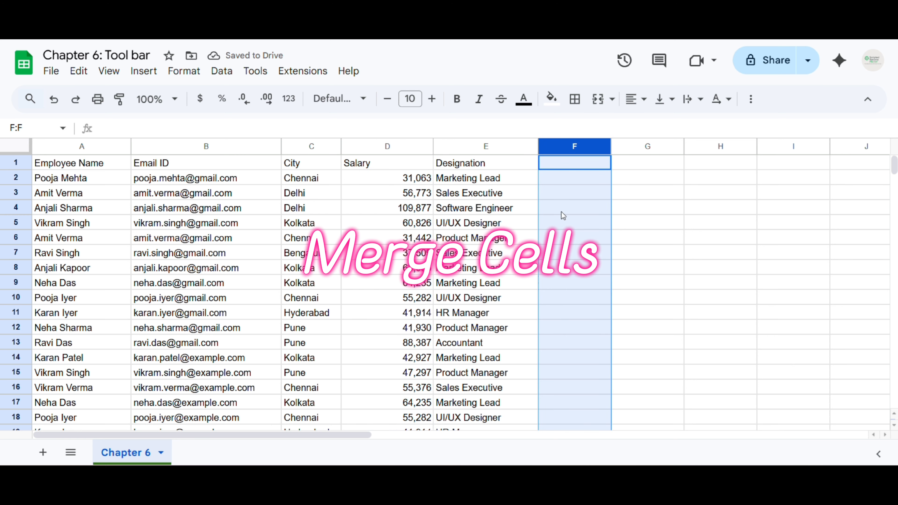
{"action": "left_click", "coordinate": [431, 167]}
{"action": "left_click", "coordinate": [502, 167]}
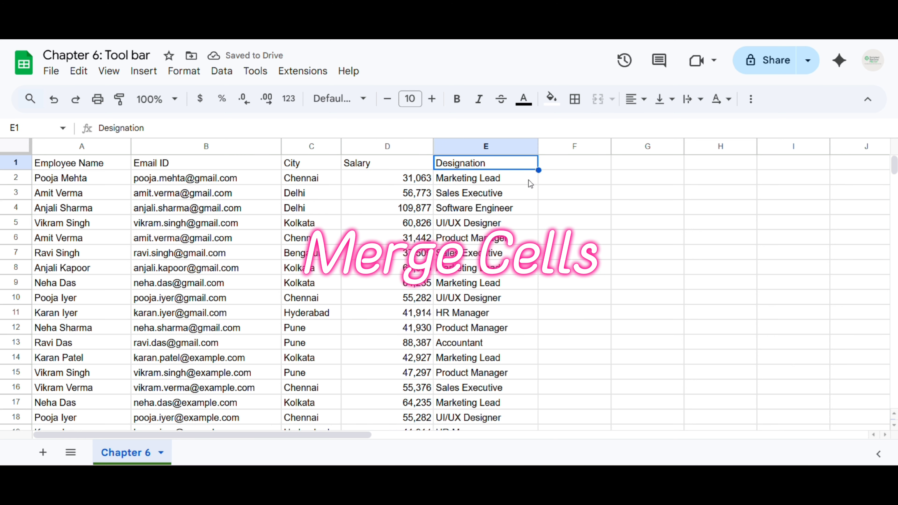
{"action": "left_click", "coordinate": [569, 163]}
{"action": "left_click_drag", "start_coordinate": [568, 161], "coordinate": [724, 158]}
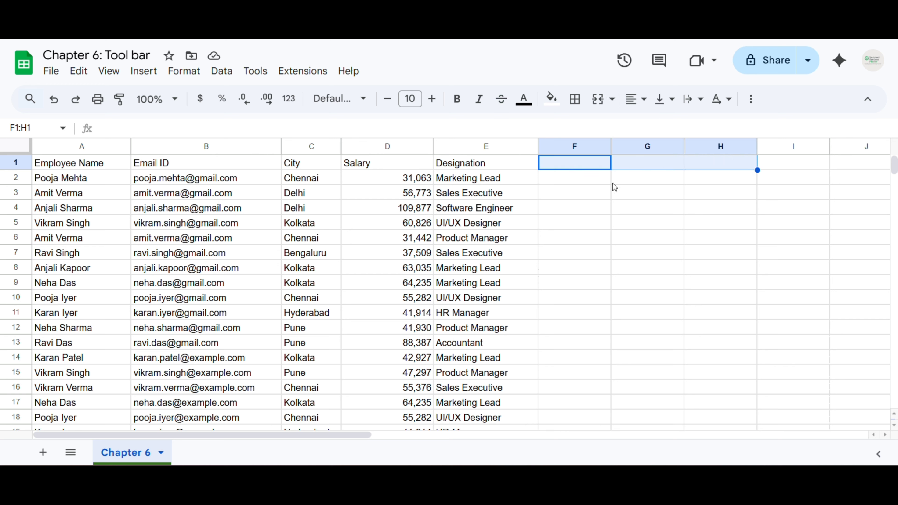
{"action": "left_click", "coordinate": [597, 100]}
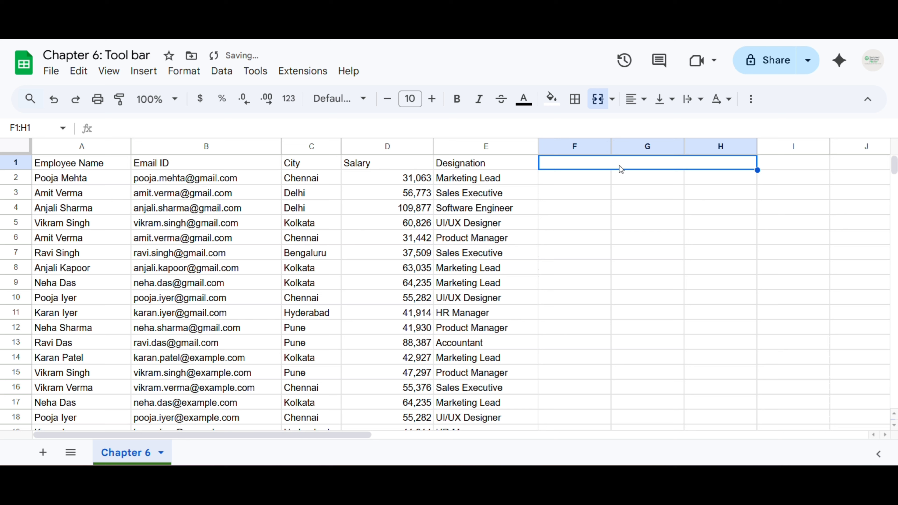
Unmerge F1:H1 and select its separate cells to check them.
{"action": "left_click", "coordinate": [613, 103]}
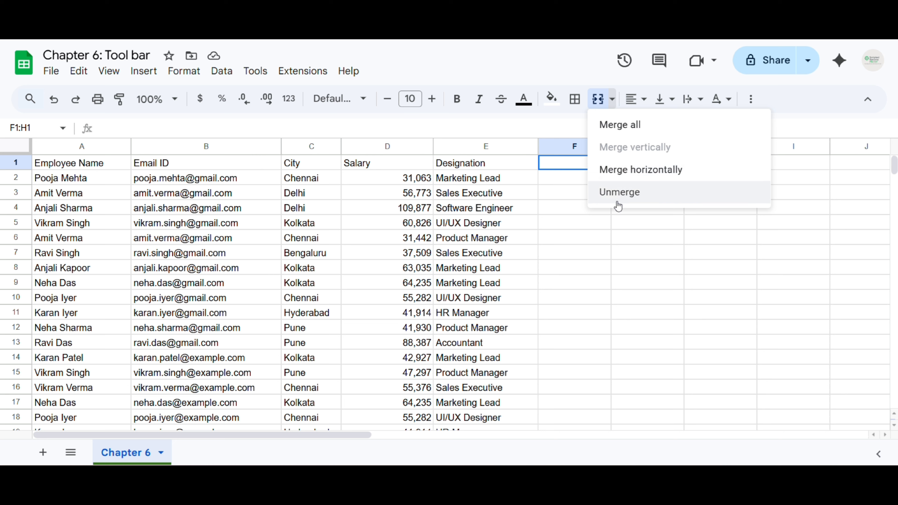
{"action": "left_click", "coordinate": [621, 193]}
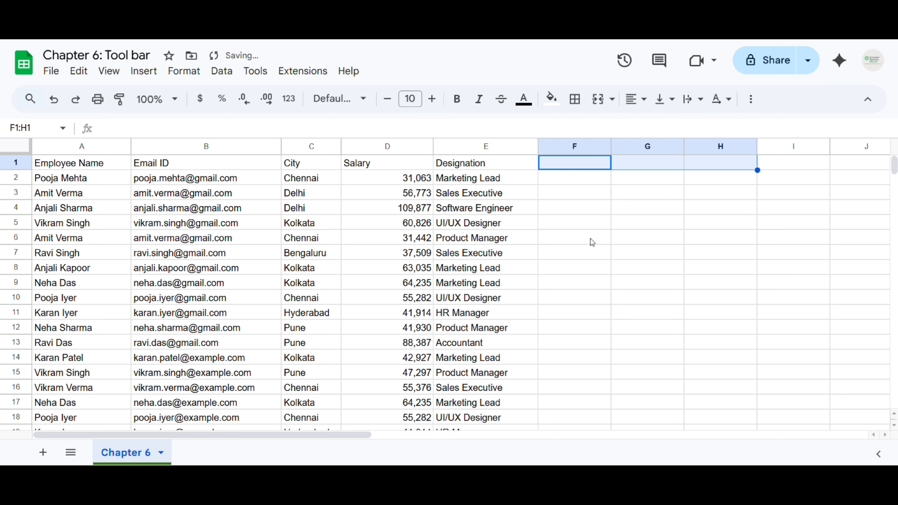
{"action": "left_click", "coordinate": [601, 165]}
{"action": "left_click", "coordinate": [637, 164]}
{"action": "left_click", "coordinate": [721, 165]}
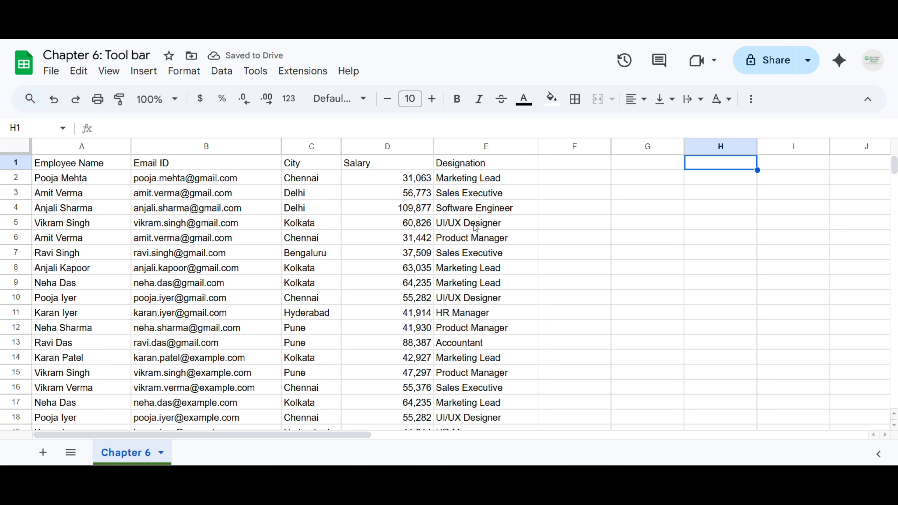
Center the text of the Employee Name and Email ID columns (A and B) horizontally.
{"action": "left_click_drag", "start_coordinate": [73, 144], "coordinate": [168, 144]}
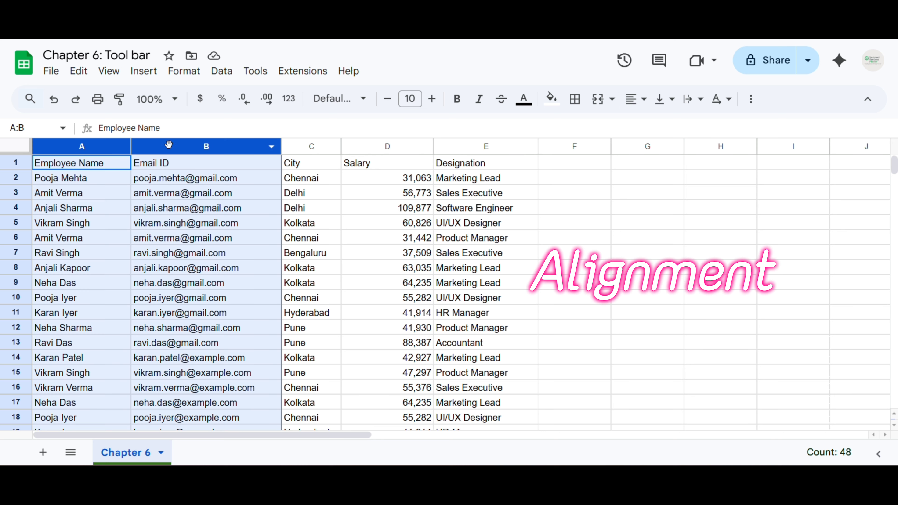
{"action": "left_click", "coordinate": [645, 103]}
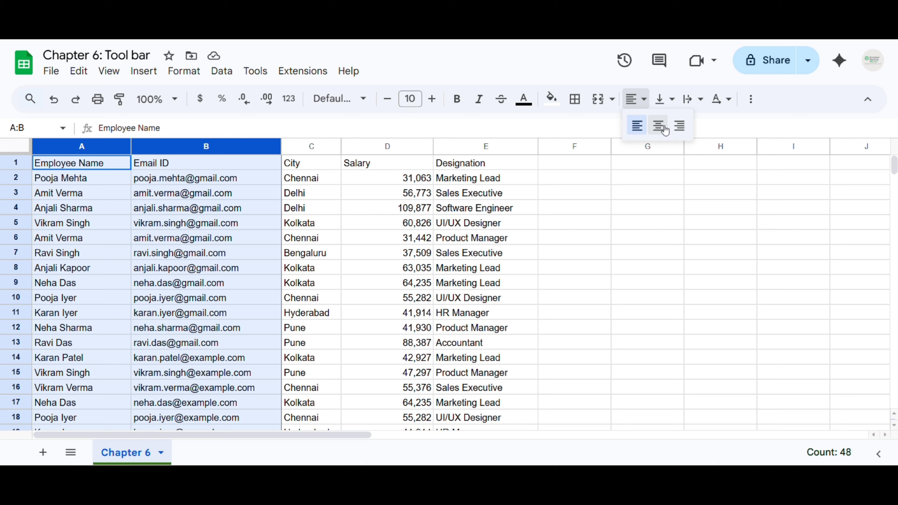
{"action": "left_click", "coordinate": [665, 130]}
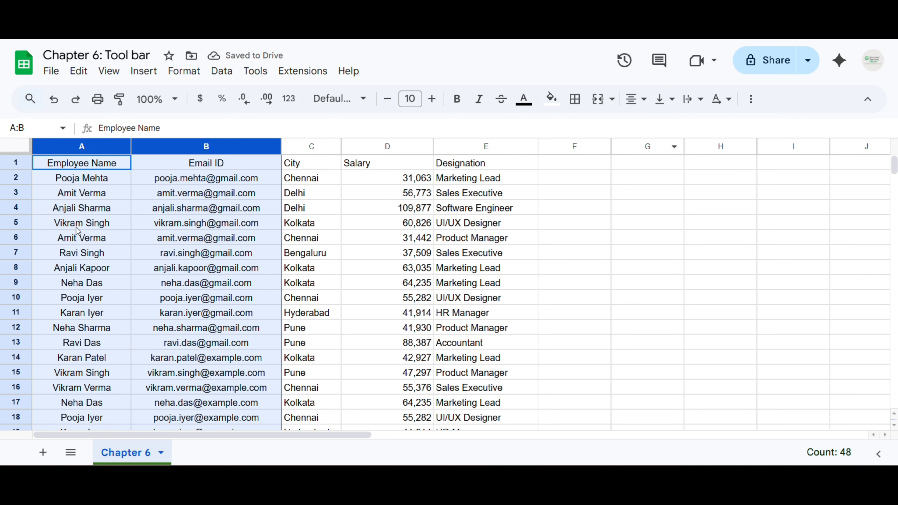
{"action": "left_click", "coordinate": [206, 238]}
Make row 2 taller and align its contents vertically to the middle.
{"action": "left_click_drag", "start_coordinate": [16, 184], "coordinate": [16, 223]}
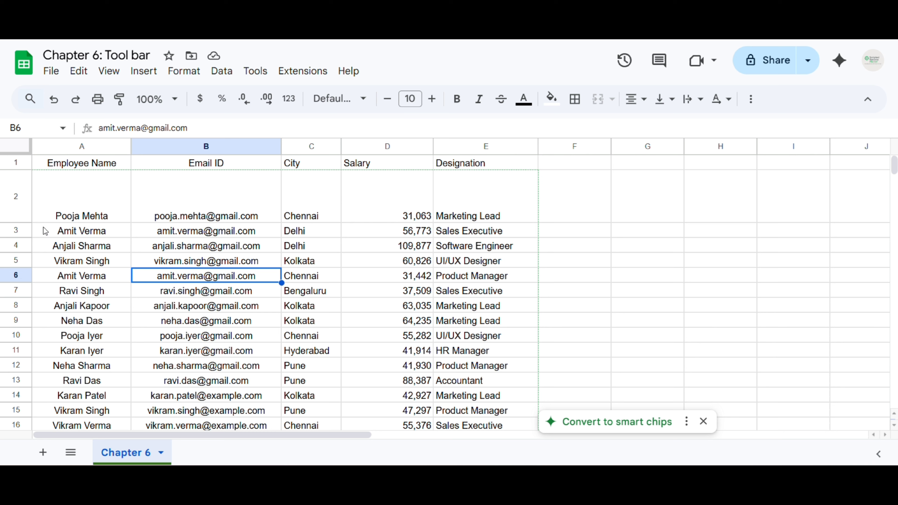
{"action": "left_click", "coordinate": [16, 205]}
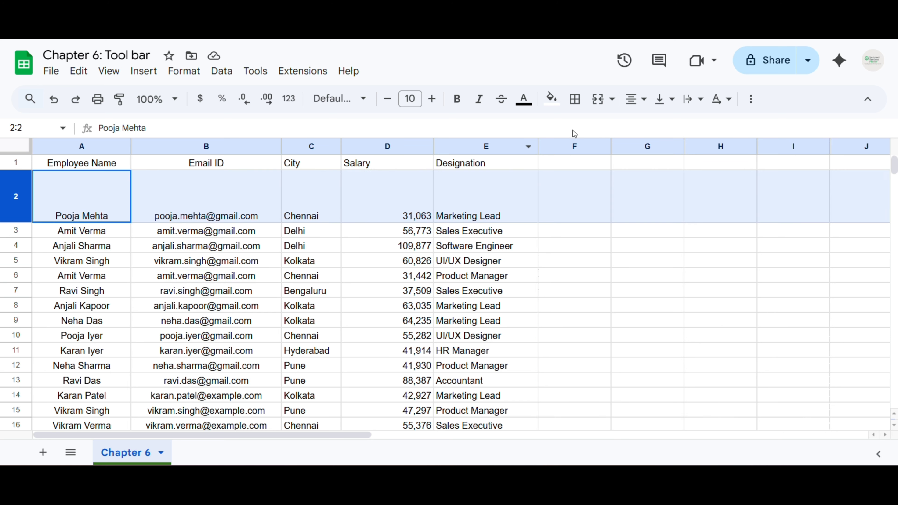
{"action": "left_click", "coordinate": [664, 99]}
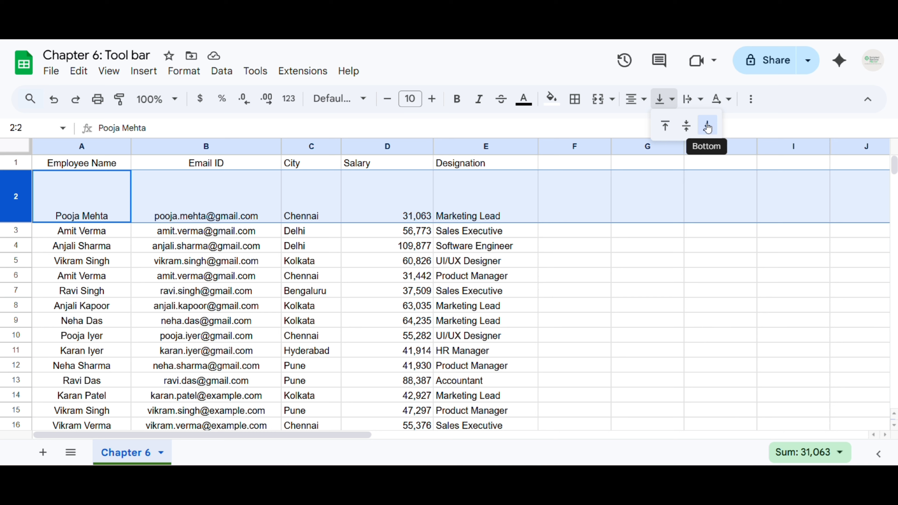
{"action": "left_click", "coordinate": [688, 127]}
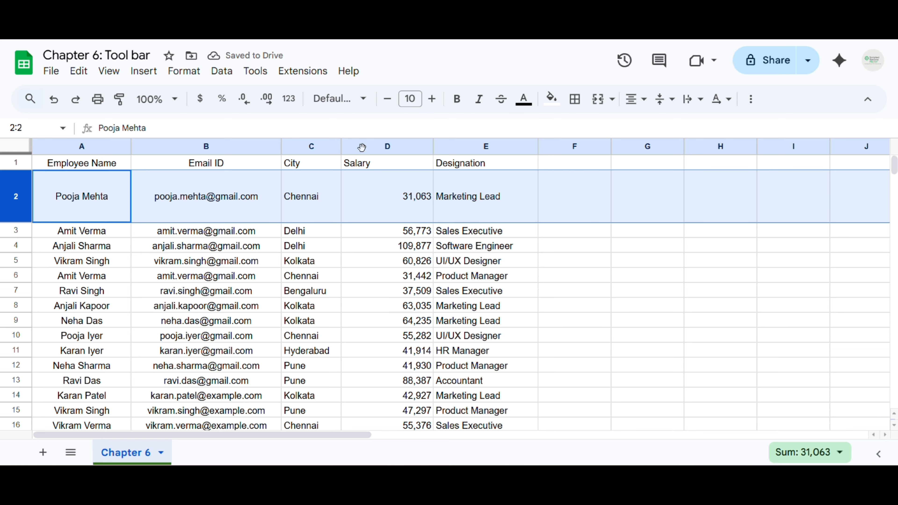
Fit the height of all rows in the sheet to their content.
{"action": "left_click", "coordinate": [14, 148]}
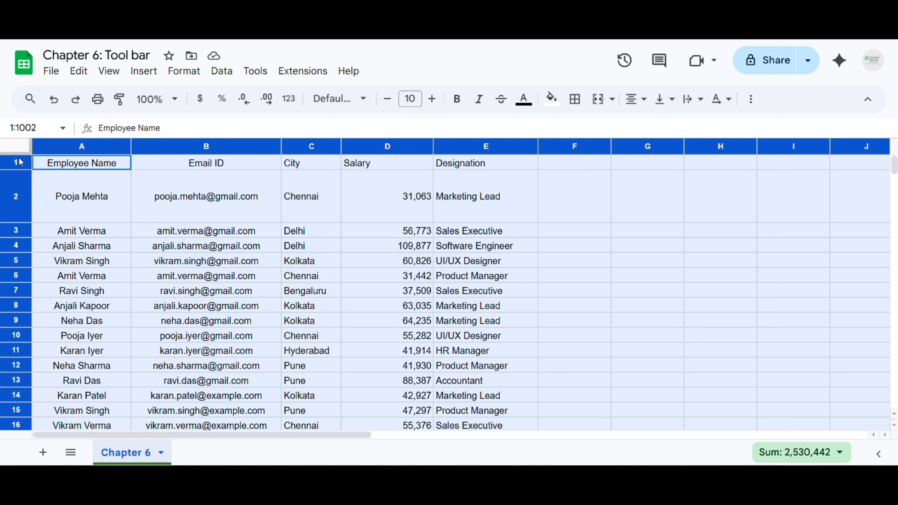
{"action": "double_click", "coordinate": [17, 170]}
{"action": "left_click", "coordinate": [244, 181]}
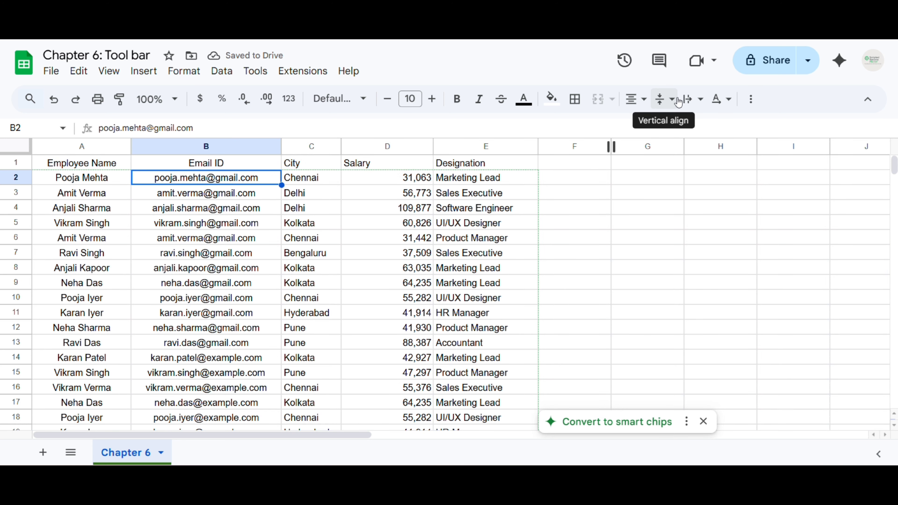
{"action": "left_click", "coordinate": [199, 223]}
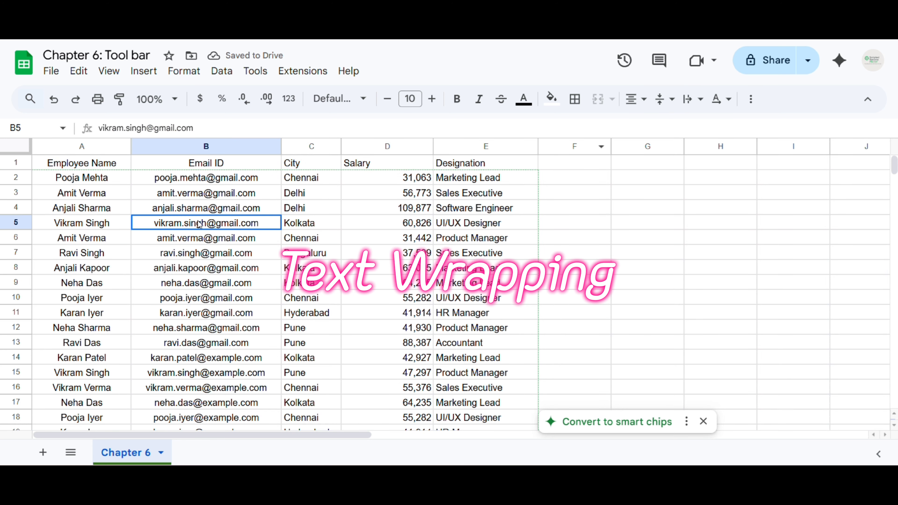
Narrow the Email ID column B below the width of its addresses and set its text wrapping to Wrap.
{"action": "left_click_drag", "start_coordinate": [282, 146], "coordinate": [209, 146]}
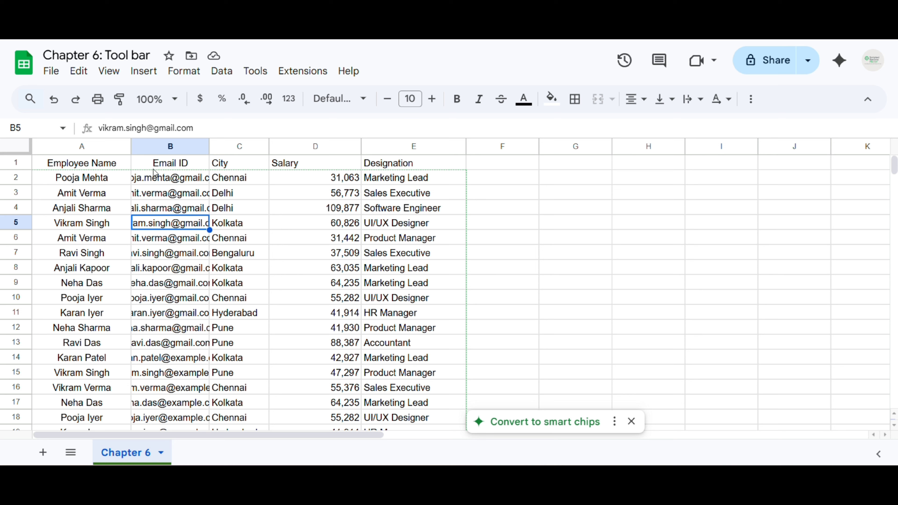
{"action": "left_click", "coordinate": [173, 147]}
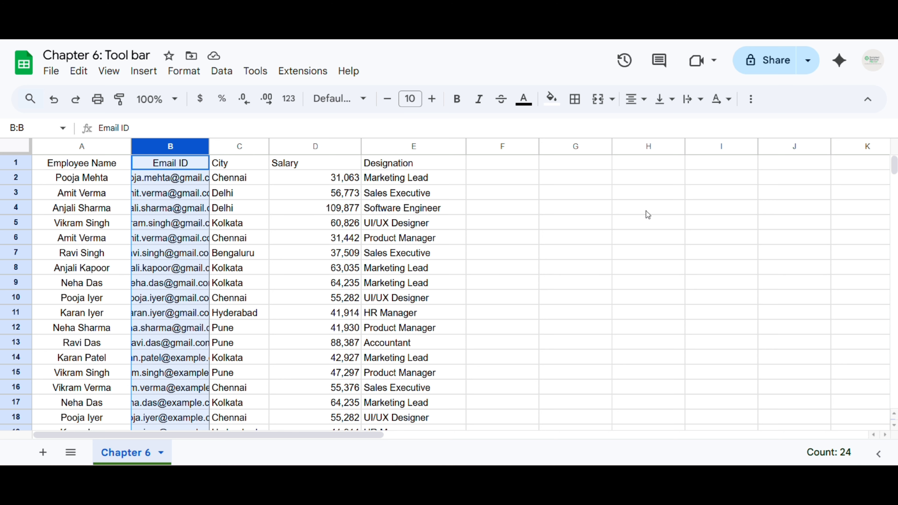
{"action": "left_click", "coordinate": [700, 100]}
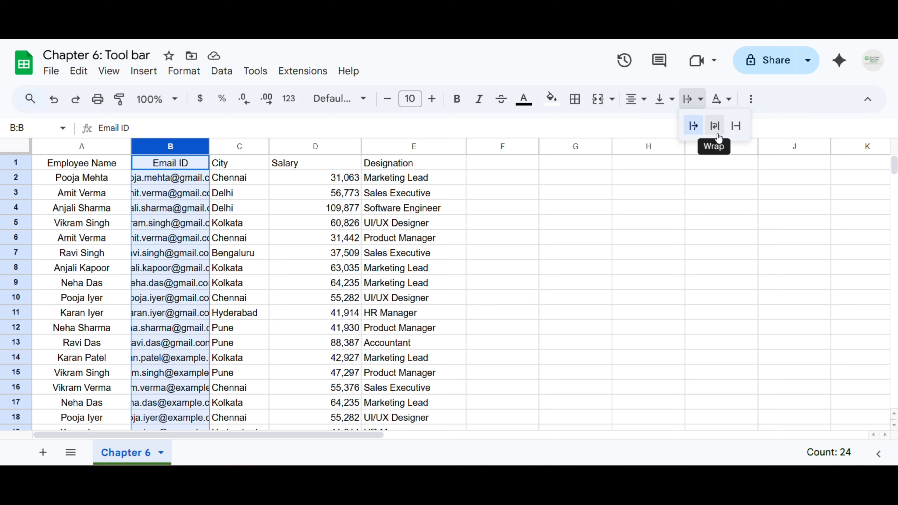
{"action": "left_click", "coordinate": [714, 126]}
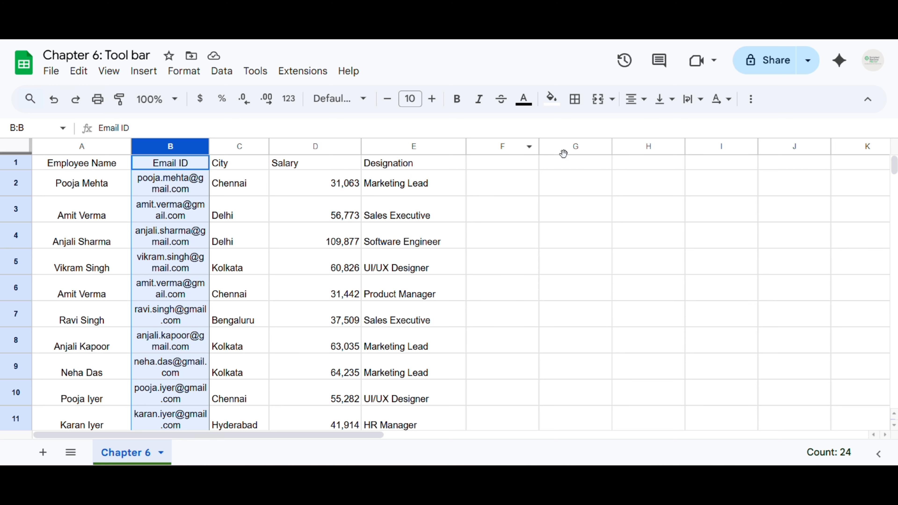
Set the Email ID column's text wrapping back to Overflow.
{"action": "left_click", "coordinate": [688, 99]}
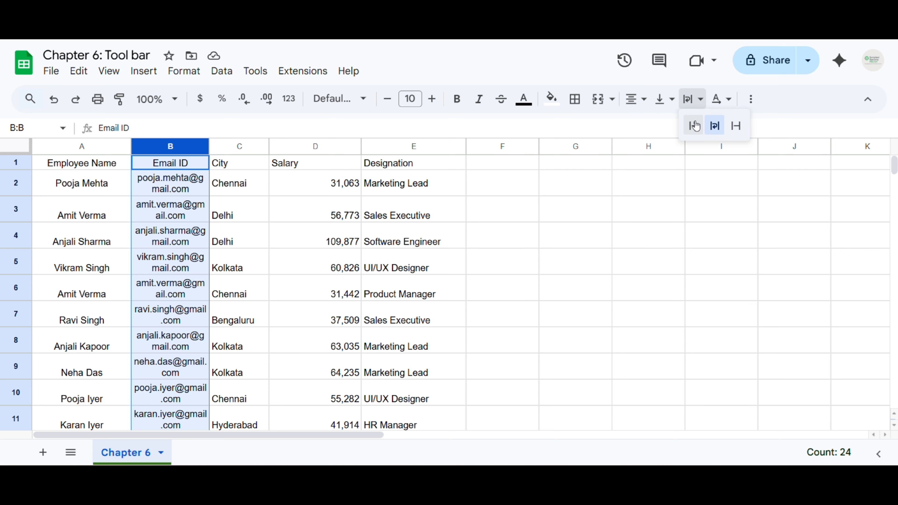
{"action": "left_click", "coordinate": [694, 126]}
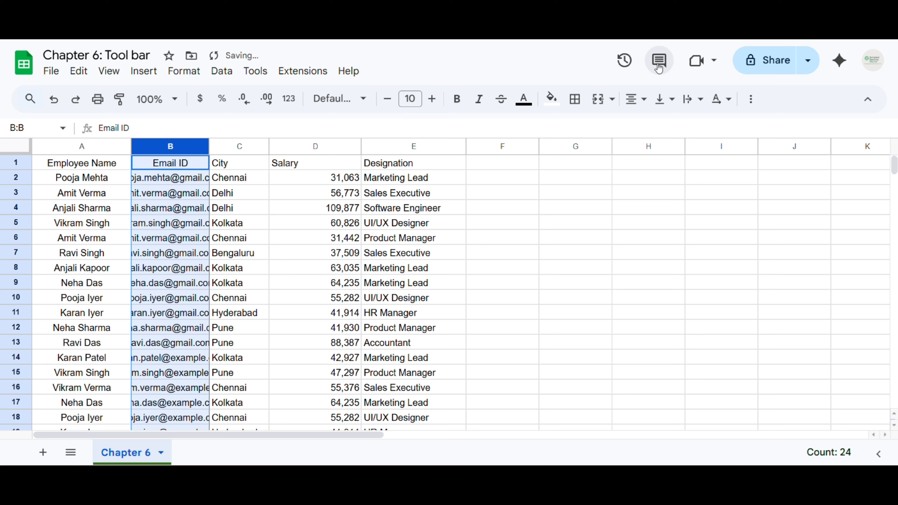
{"action": "left_click", "coordinate": [688, 99]}
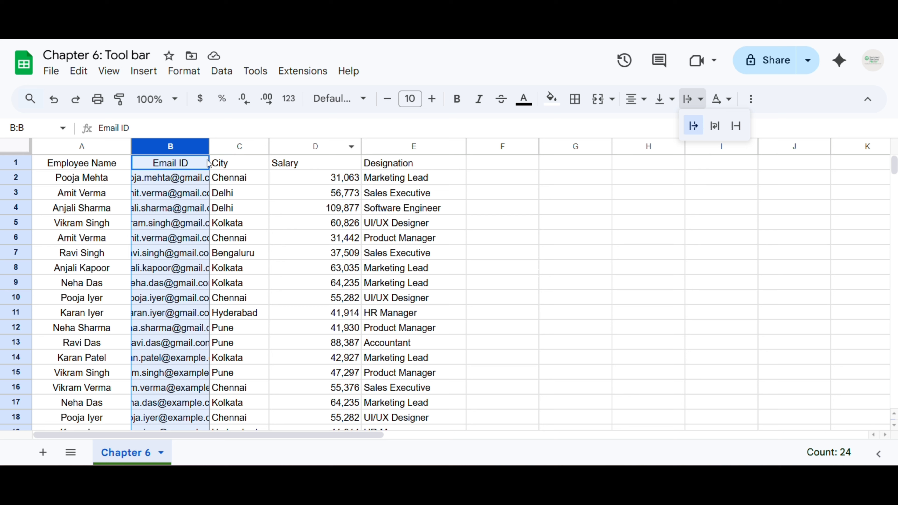
{"action": "left_click", "coordinate": [161, 146]}
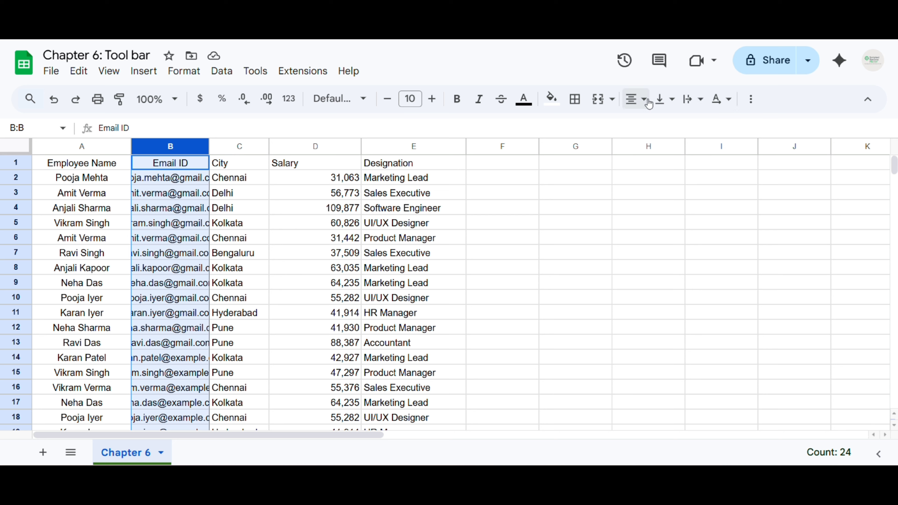
Insert one empty column on each side of the City column and check the email overflow in the new cells C4 and C2.
{"action": "left_click", "coordinate": [225, 144]}
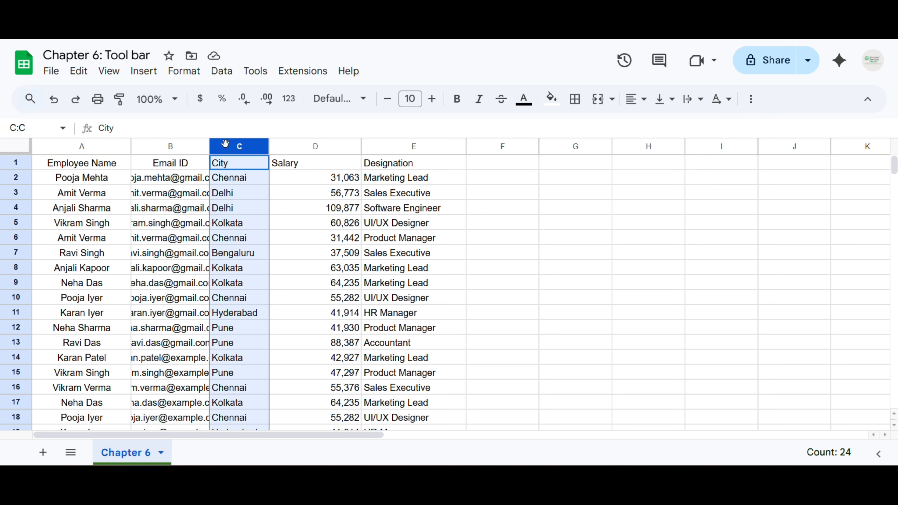
{"action": "right_click", "coordinate": [225, 144]}
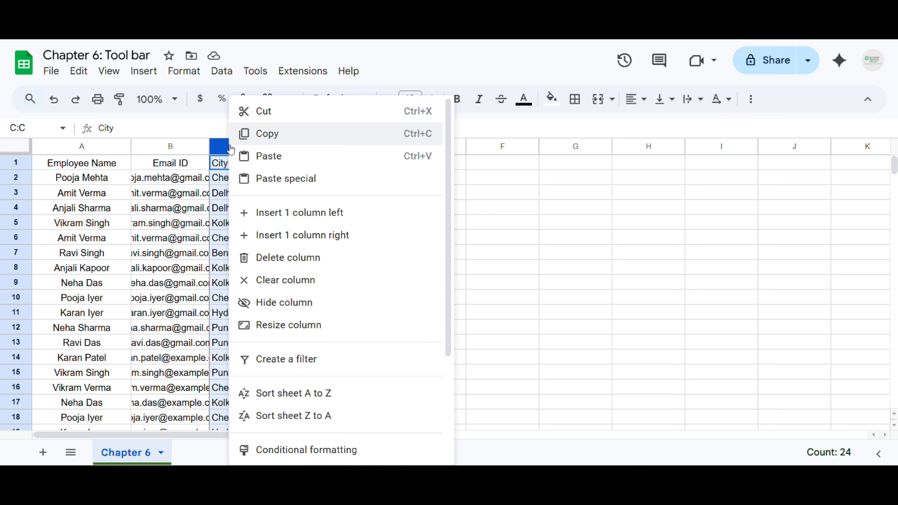
{"action": "left_click", "coordinate": [349, 236]}
{"action": "left_click", "coordinate": [244, 146]}
{"action": "right_click", "coordinate": [244, 146]}
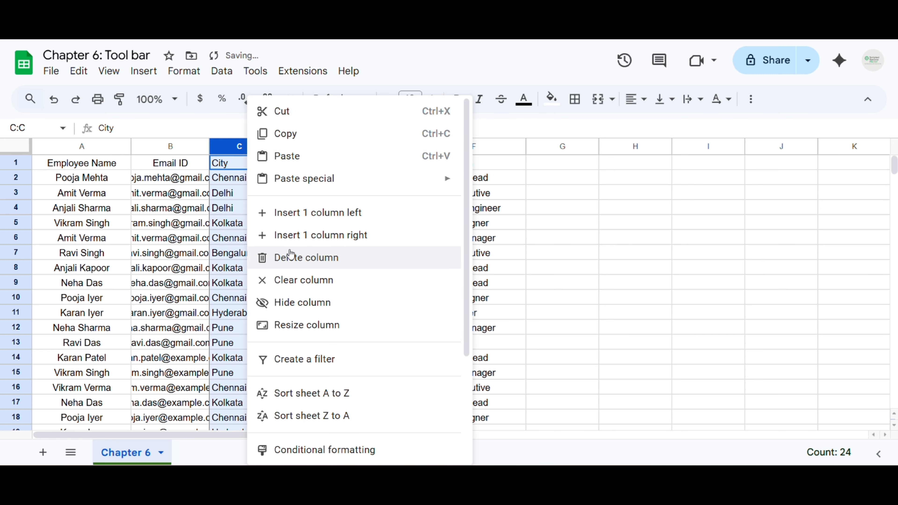
{"action": "left_click", "coordinate": [299, 212]}
{"action": "left_click", "coordinate": [250, 211]}
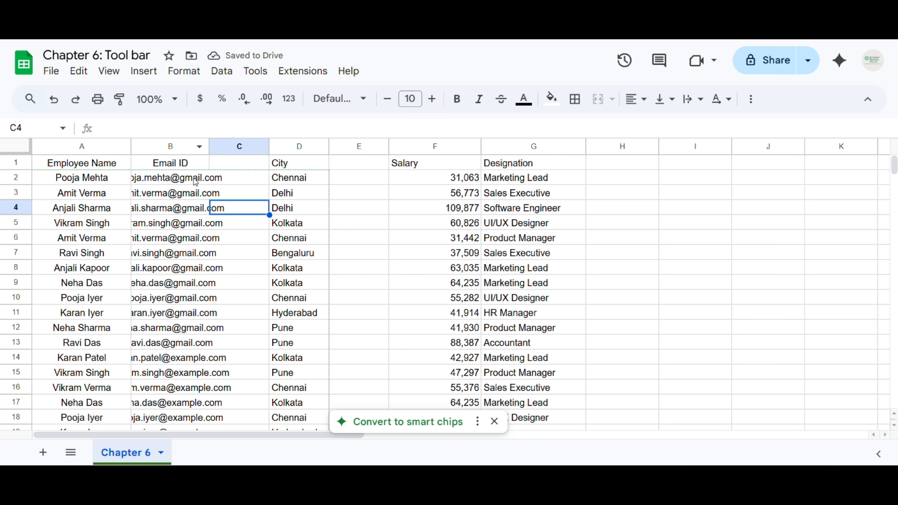
{"action": "left_click", "coordinate": [237, 180]}
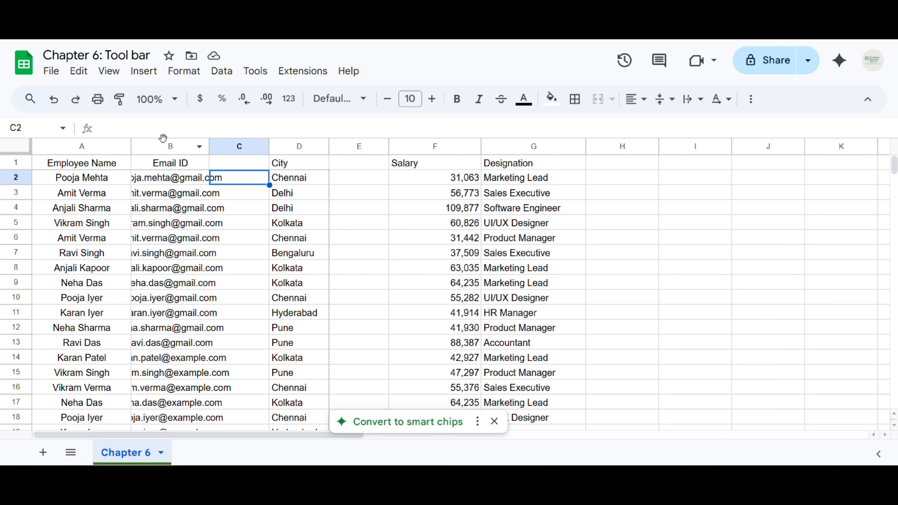
Set the text wrapping of the Email ID column B to Clip.
{"action": "left_click", "coordinate": [163, 146]}
{"action": "left_click", "coordinate": [692, 99]}
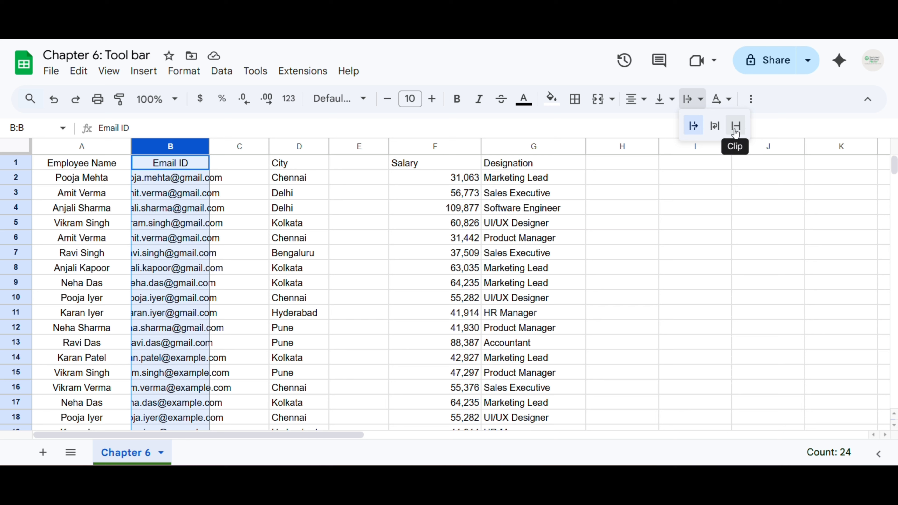
{"action": "left_click", "coordinate": [735, 127]}
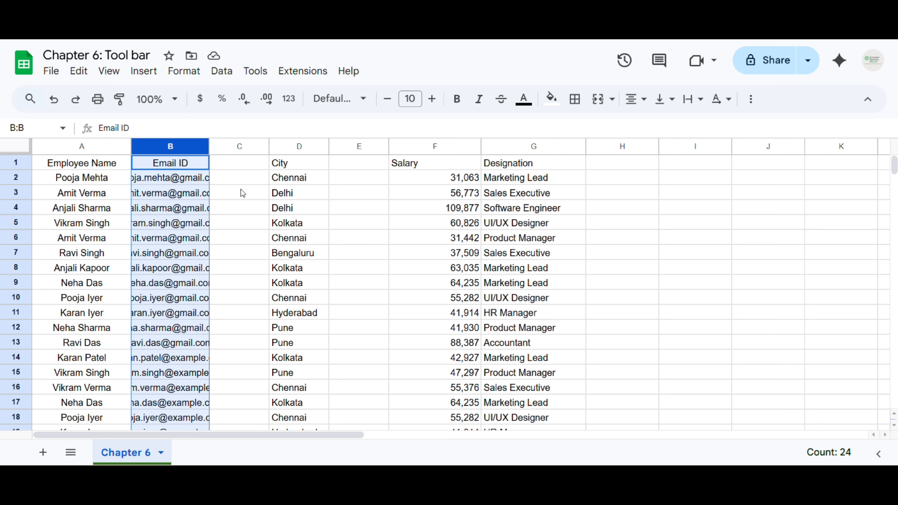
Fit column B to its content, narrow it again to cut off the addresses, and check cell B2's wrapping setting.
{"action": "double_click", "coordinate": [209, 147]}
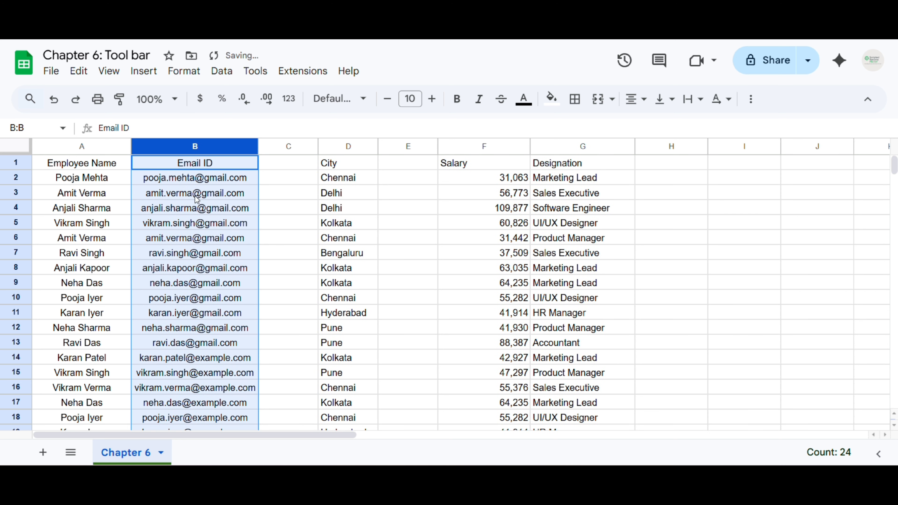
{"action": "left_click_drag", "start_coordinate": [255, 147], "coordinate": [199, 184]}
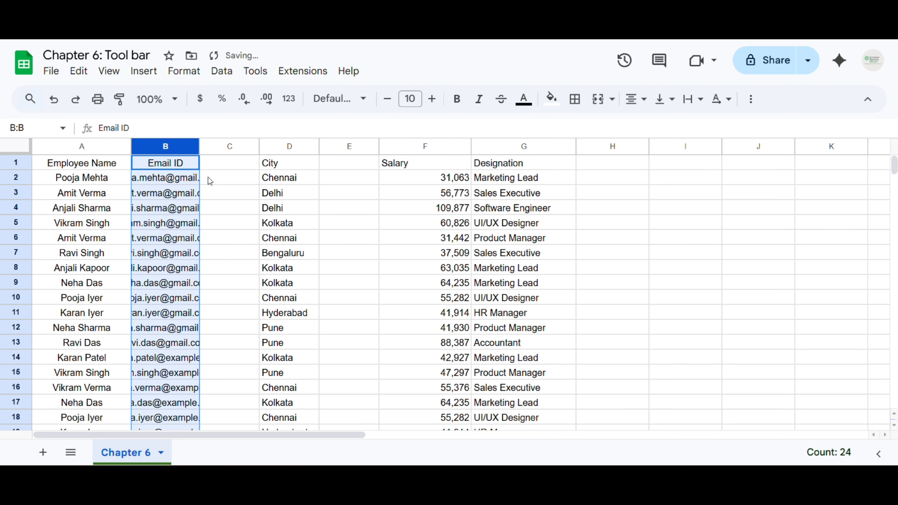
{"action": "left_click", "coordinate": [198, 183]}
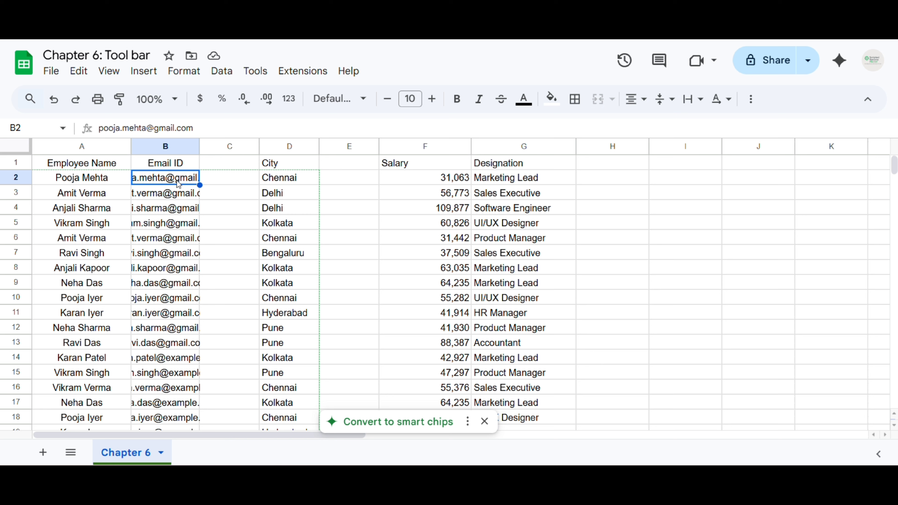
{"action": "left_click", "coordinate": [691, 103]}
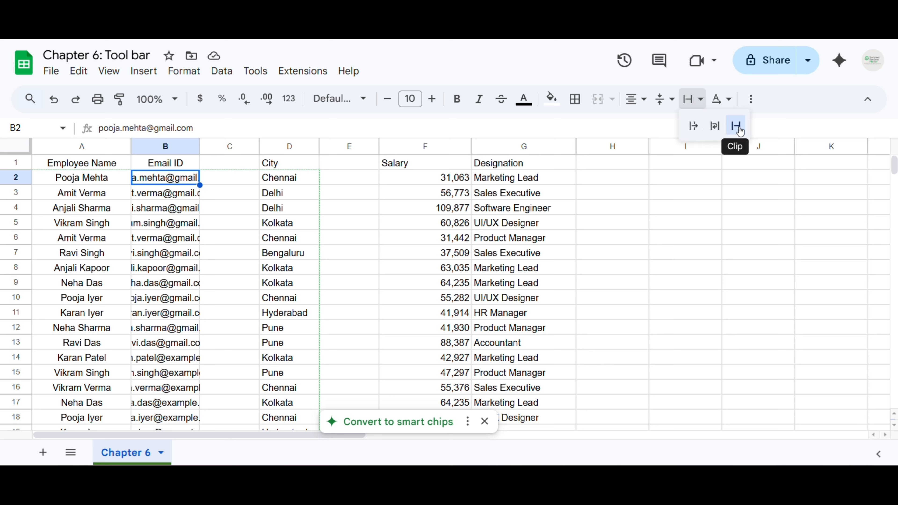
{"action": "left_click", "coordinate": [199, 239]}
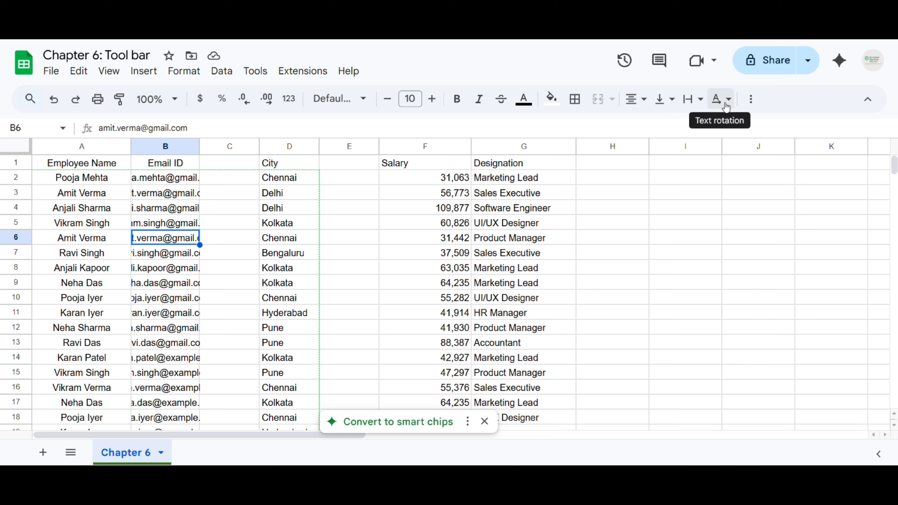
Increase the height of header row 1 and tilt the Salary header text in F1 diagonally upward.
{"action": "left_click", "coordinate": [282, 283]}
{"action": "left_click", "coordinate": [404, 165]}
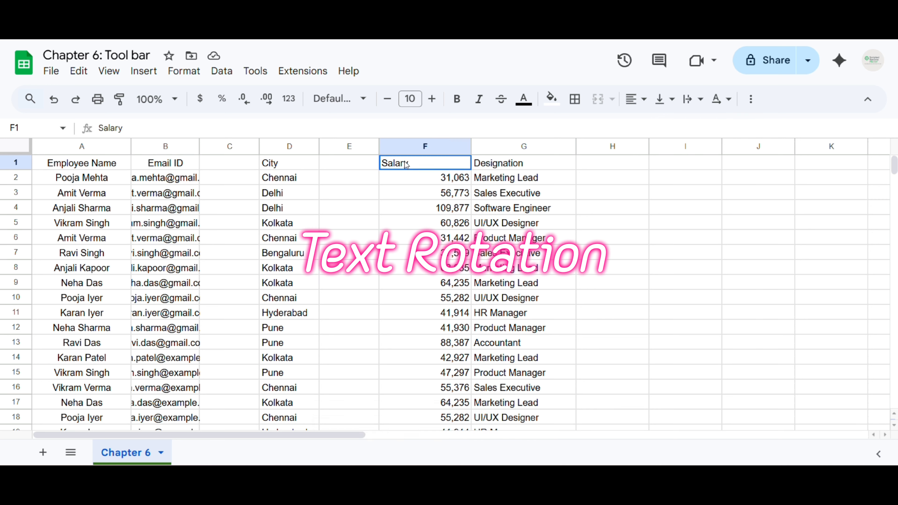
{"action": "left_click_drag", "start_coordinate": [18, 170], "coordinate": [16, 259]}
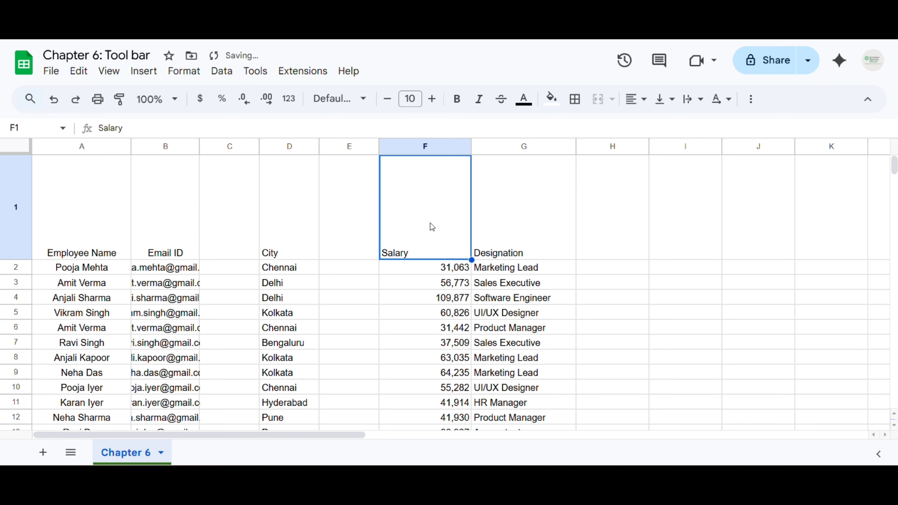
{"action": "left_click_drag", "start_coordinate": [17, 259], "coordinate": [24, 222]}
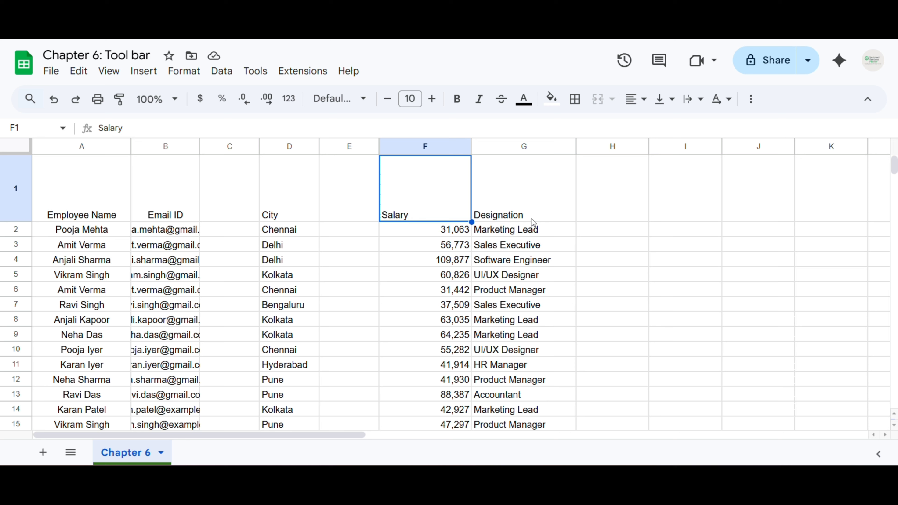
{"action": "left_click", "coordinate": [720, 100]}
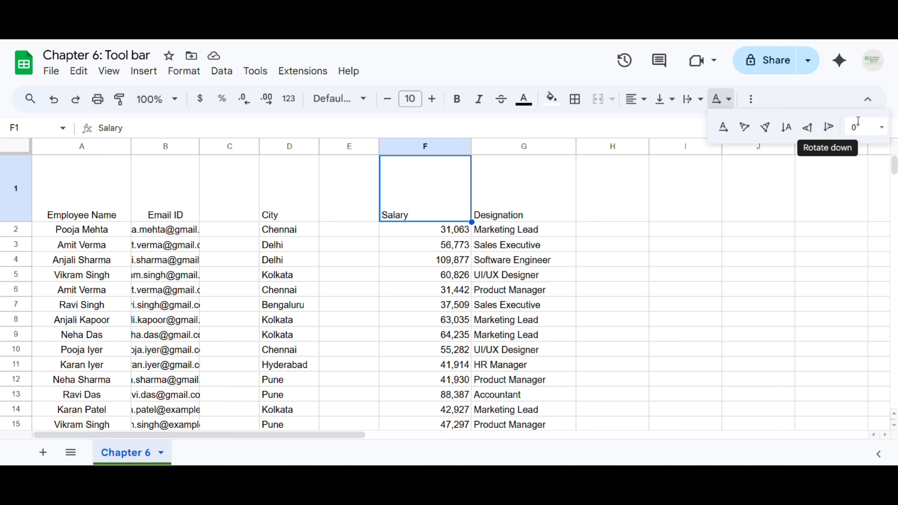
{"action": "left_click", "coordinate": [743, 131]}
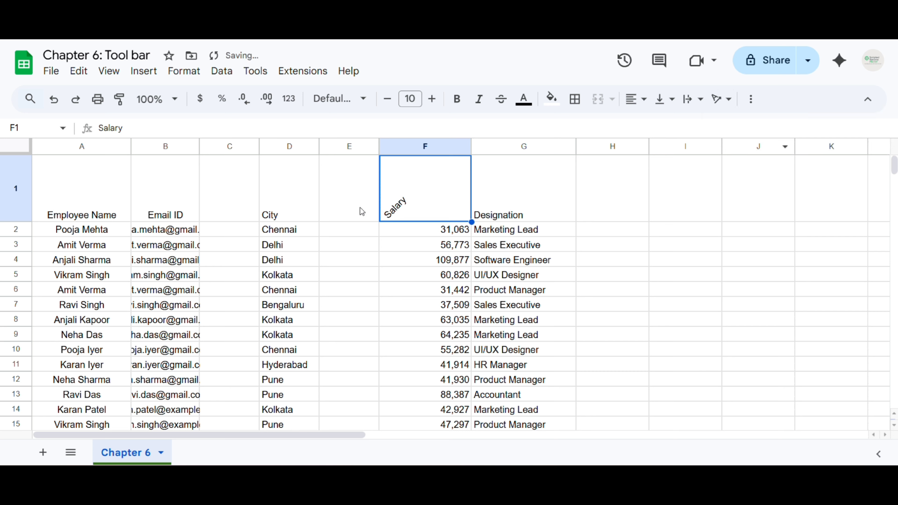
Center the Salary header in F1 horizontally and vertically, and fit the height of row 1 to its content.
{"action": "left_click", "coordinate": [636, 99]}
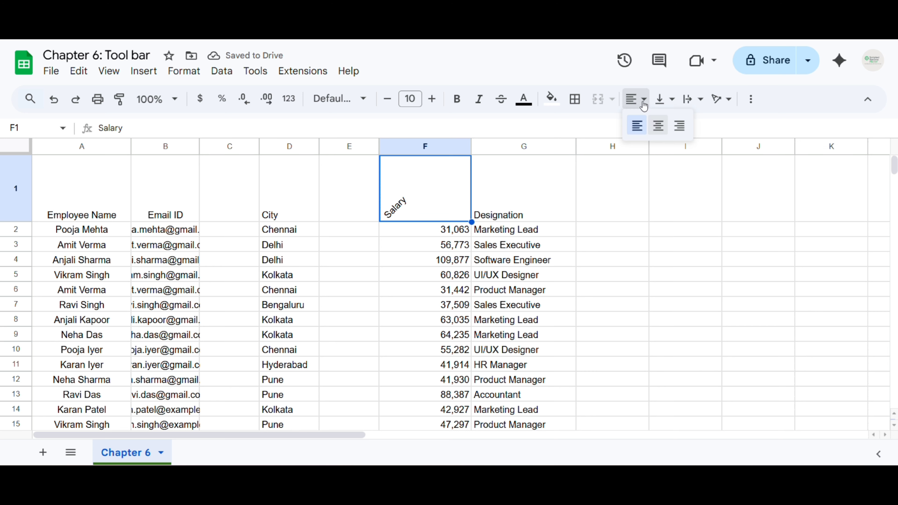
{"action": "left_click", "coordinate": [651, 125]}
{"action": "left_click", "coordinate": [665, 100]}
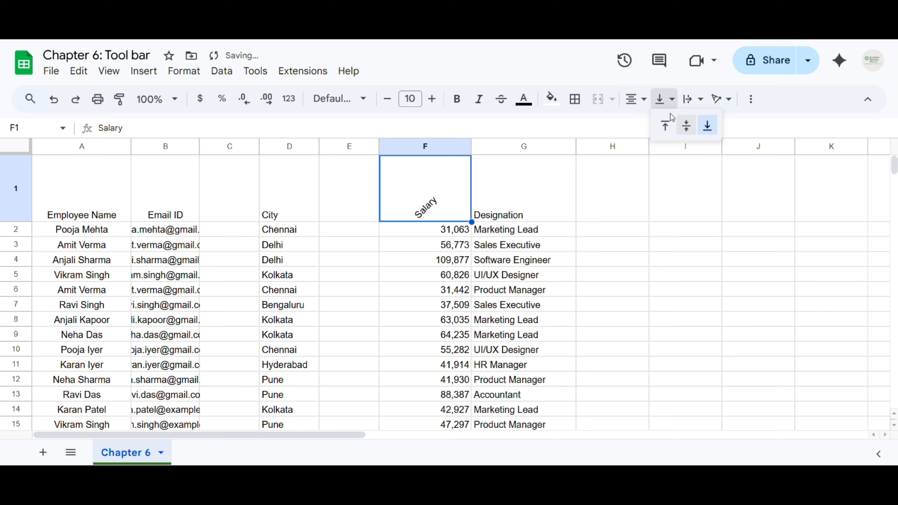
{"action": "left_click", "coordinate": [686, 125]}
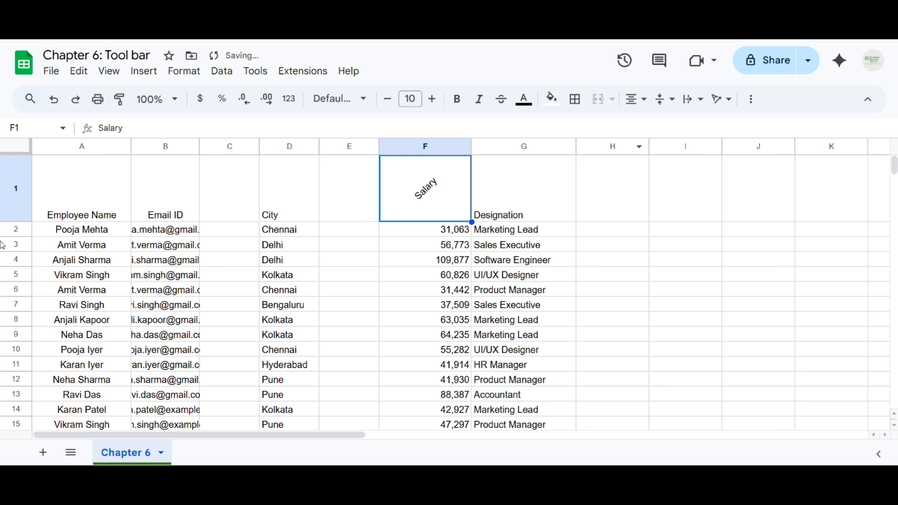
{"action": "double_click", "coordinate": [16, 221]}
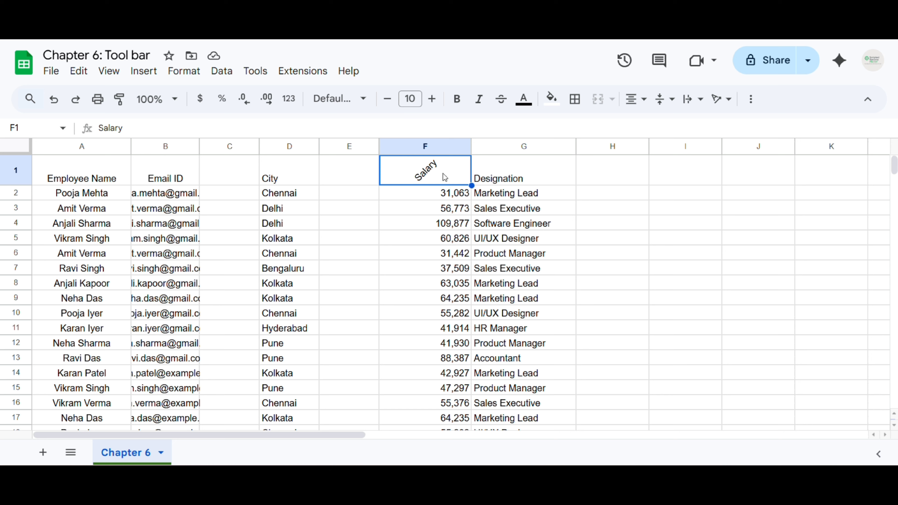
Rotate the Salary header text in F1 to read vertically upward and make row 1 taller.
{"action": "left_click", "coordinate": [723, 100]}
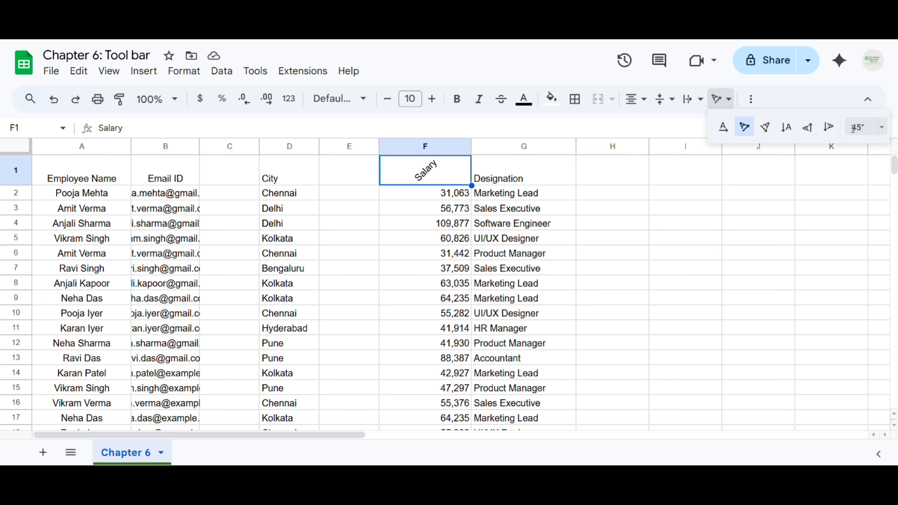
{"action": "left_click", "coordinate": [813, 133]}
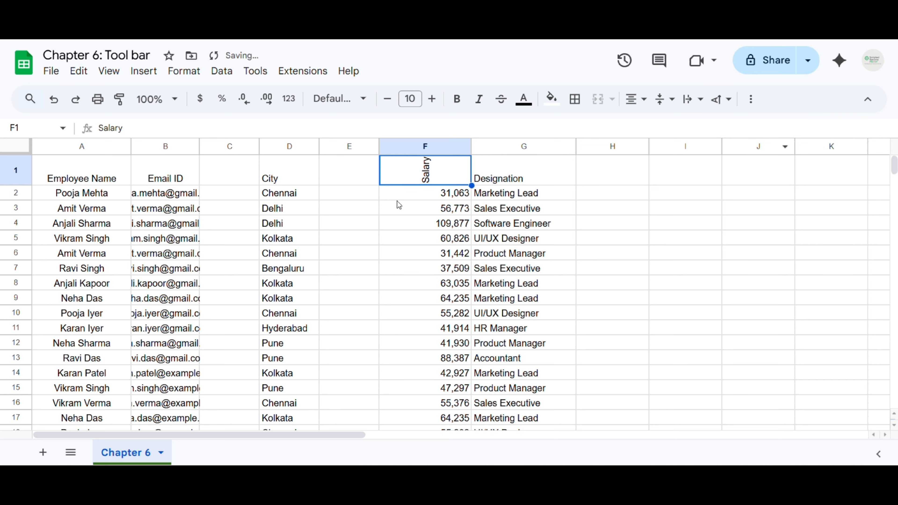
{"action": "left_click_drag", "start_coordinate": [13, 184], "coordinate": [14, 198]}
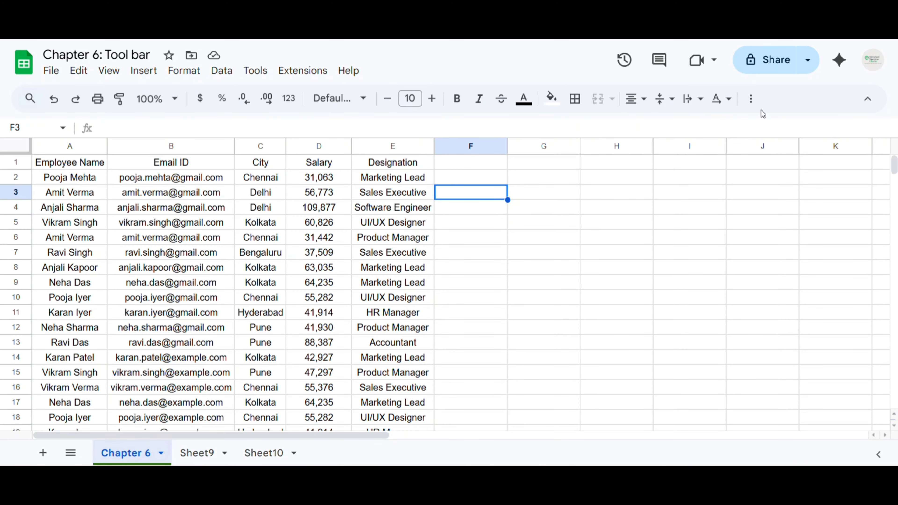
Create a filter on the employee table A1:E24 and widen column A to fit its header.
{"action": "left_click", "coordinate": [751, 98]}
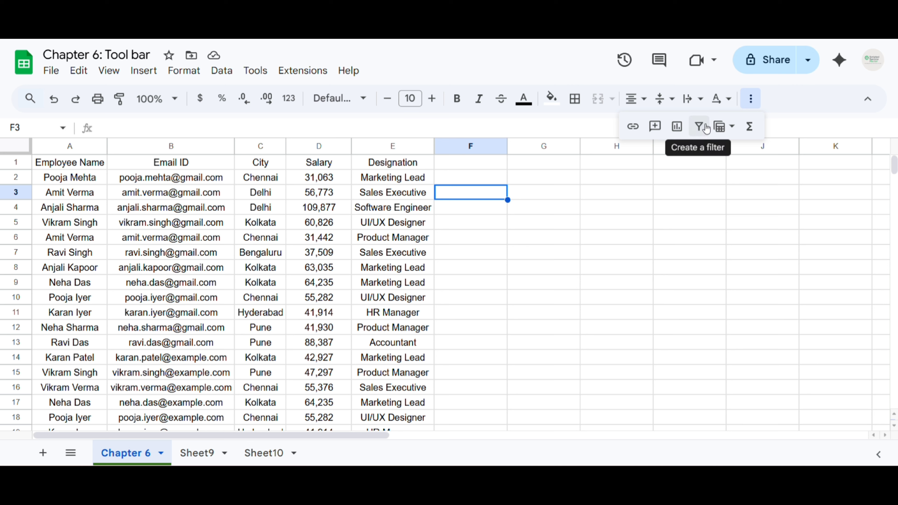
{"action": "left_click", "coordinate": [263, 207]}
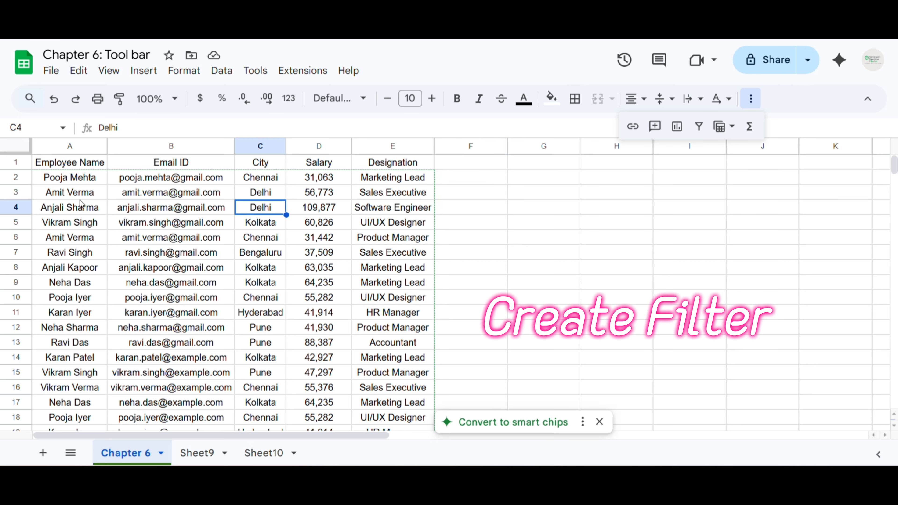
{"action": "left_click_drag", "start_coordinate": [58, 167], "coordinate": [386, 420]}
{"action": "scroll", "coordinate": [191, 311], "scroll_direction": "up", "scroll_amount": 3}
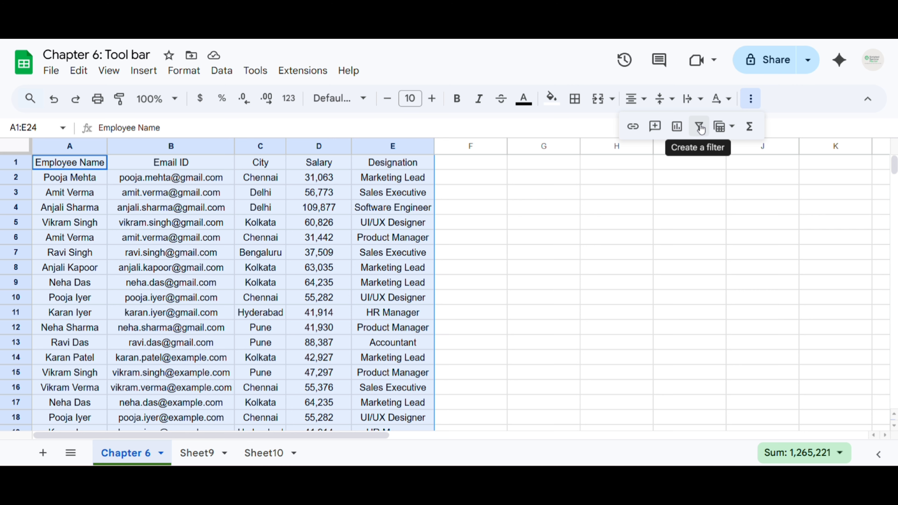
{"action": "left_click", "coordinate": [699, 128]}
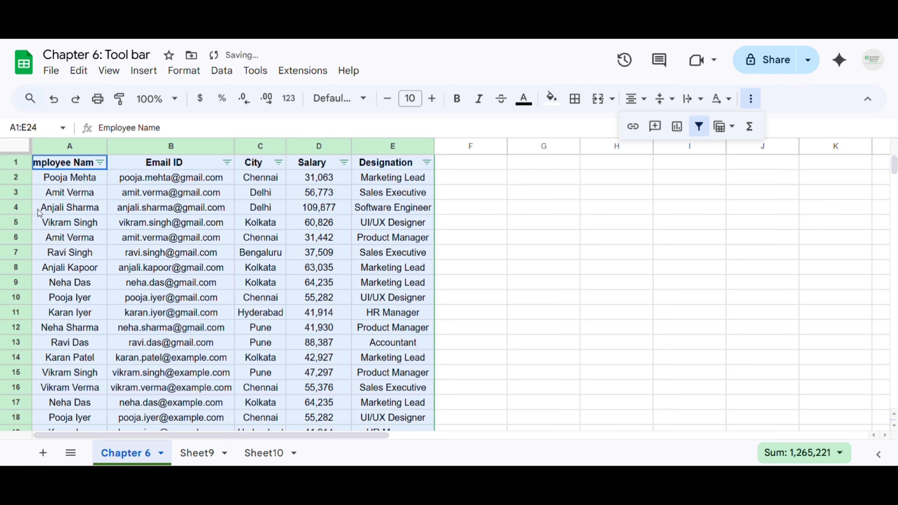
{"action": "double_click", "coordinate": [107, 146]}
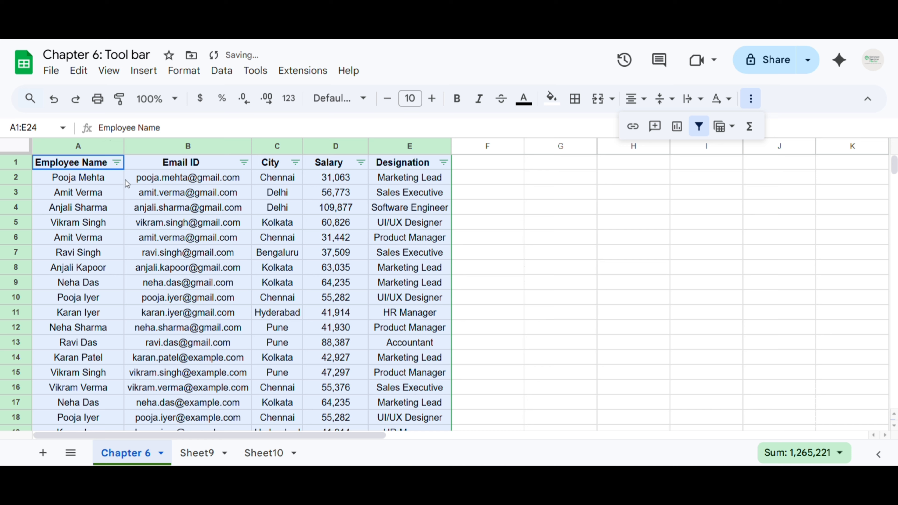
Filter the Designation column by values so that only Marketing Lead is selected.
{"action": "left_click", "coordinate": [149, 193]}
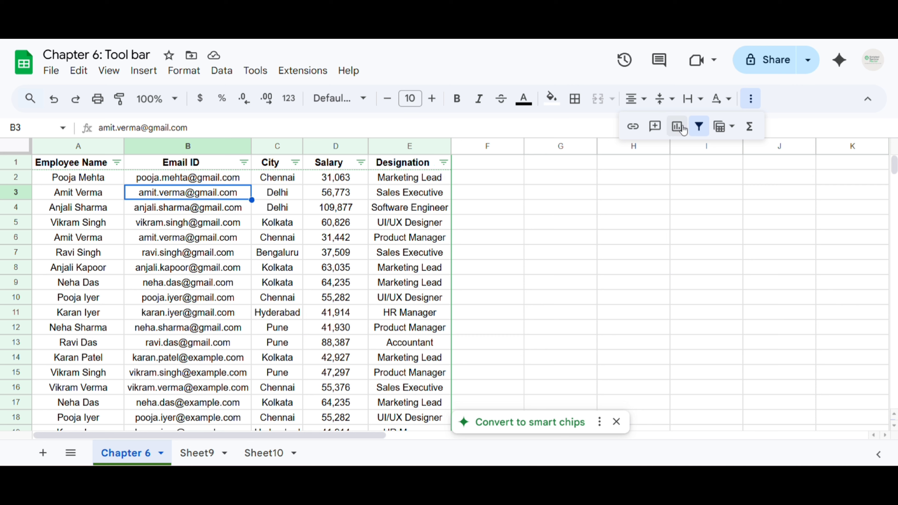
{"action": "left_click", "coordinate": [444, 163]}
{"action": "scroll", "coordinate": [297, 315], "scroll_direction": "down", "scroll_amount": 3}
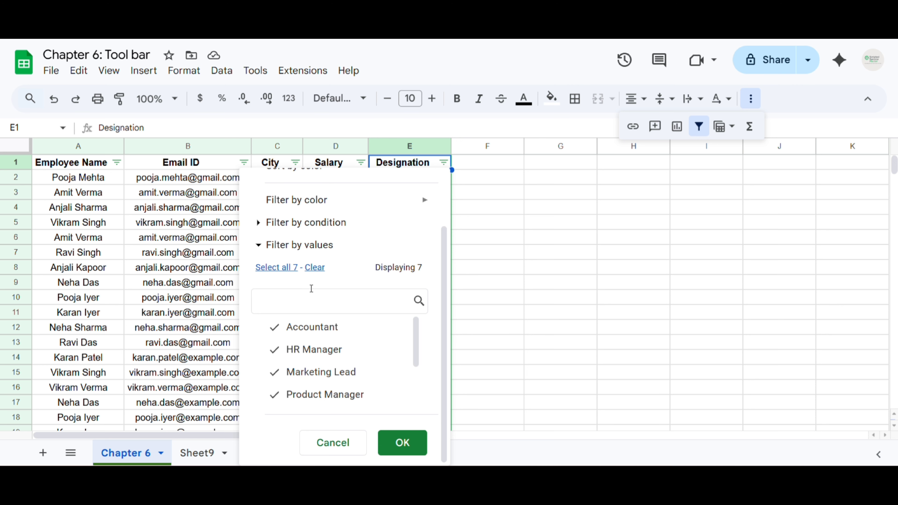
{"action": "left_click", "coordinate": [314, 268]}
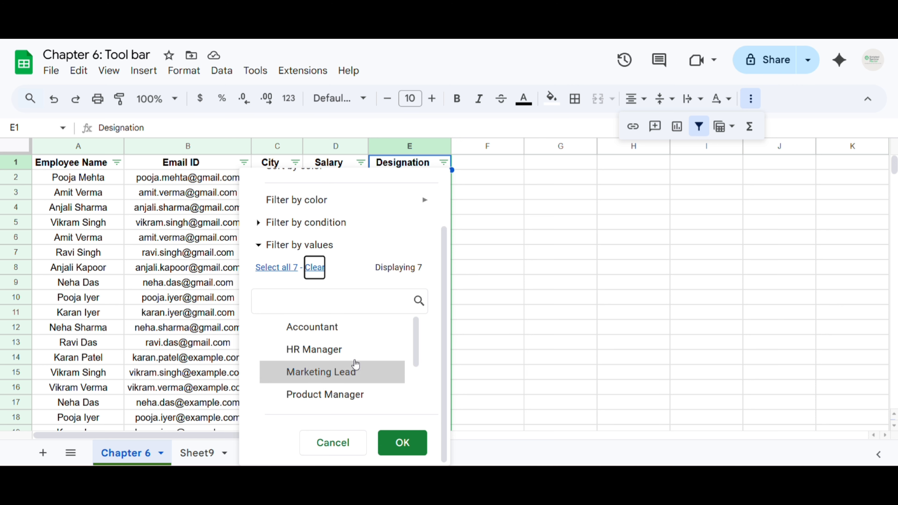
{"action": "left_click", "coordinate": [311, 377]}
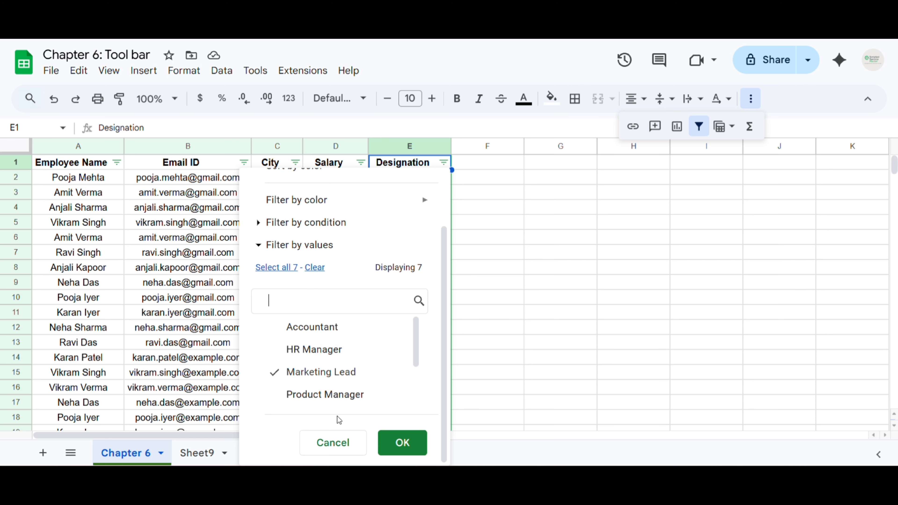
{"action": "left_click", "coordinate": [402, 445]}
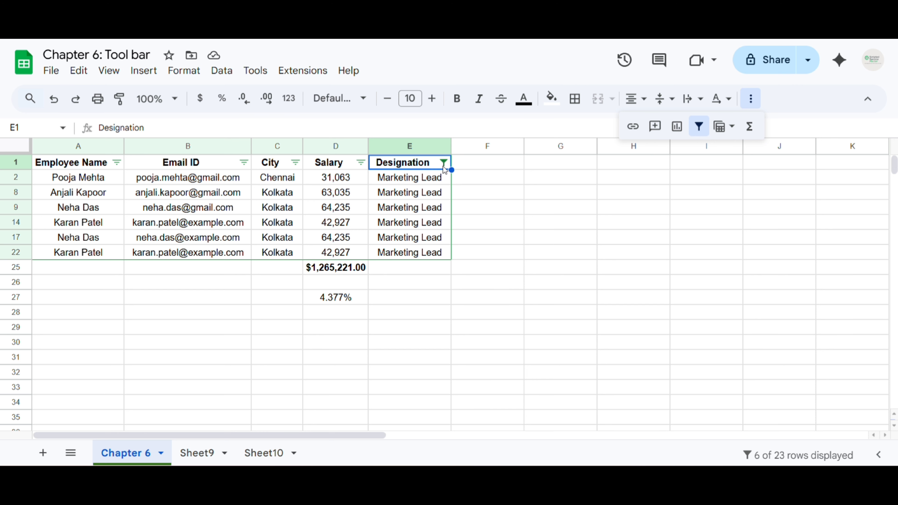
Remove the filter from the employee table and look at the options for filter views.
{"action": "left_click", "coordinate": [699, 128]}
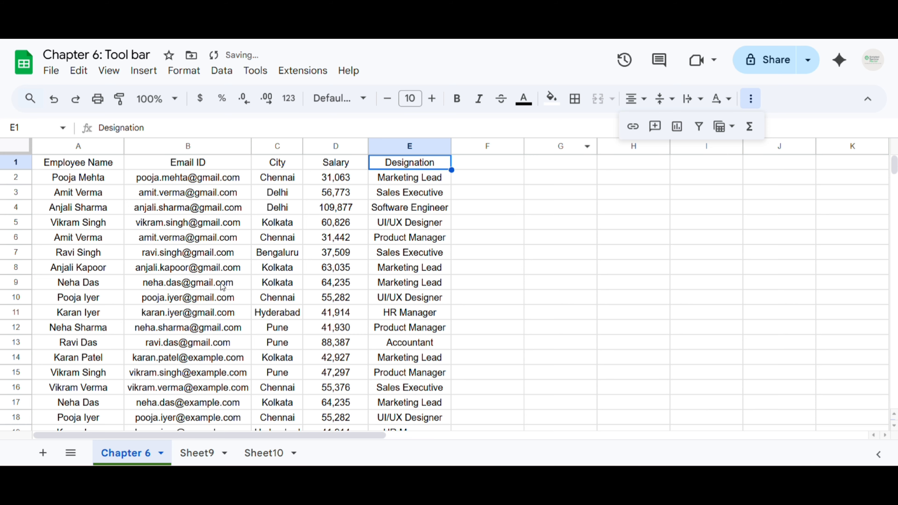
{"action": "scroll", "coordinate": [227, 287], "scroll_direction": "down", "scroll_amount": 1}
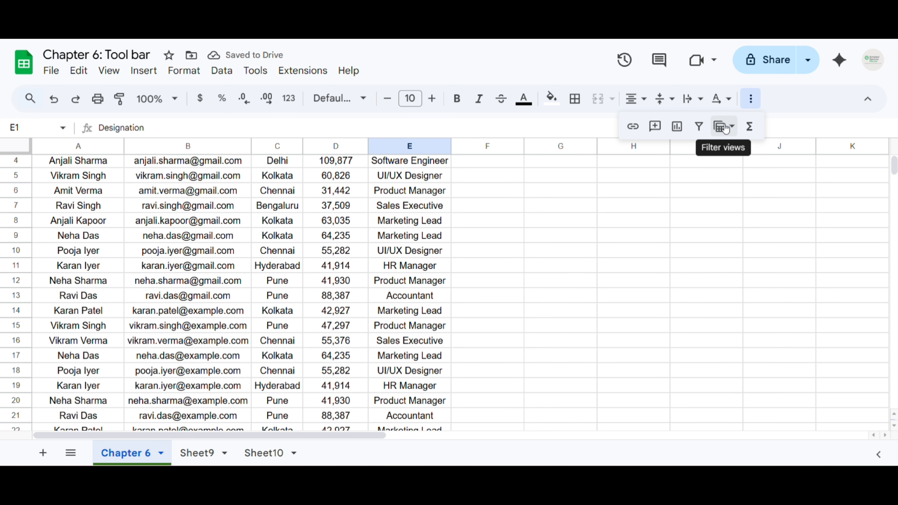
{"action": "left_click", "coordinate": [725, 127]}
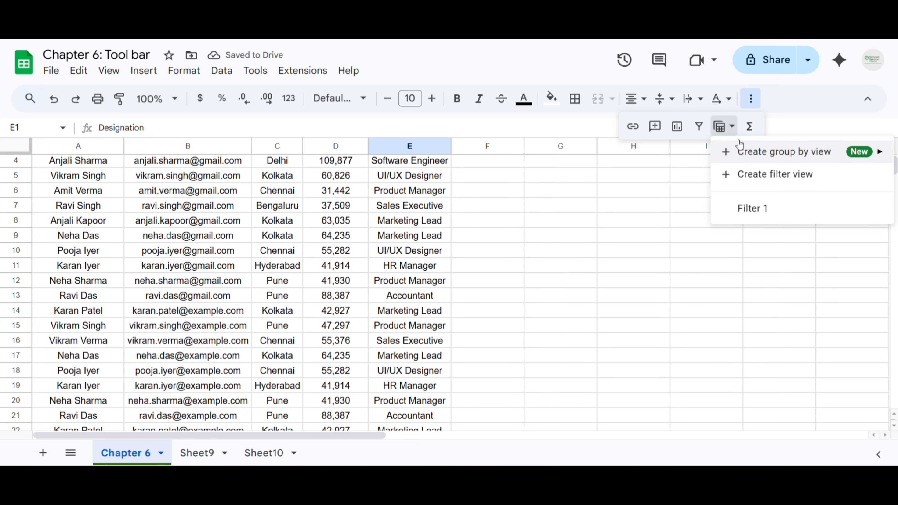
{"action": "left_click", "coordinate": [763, 130]}
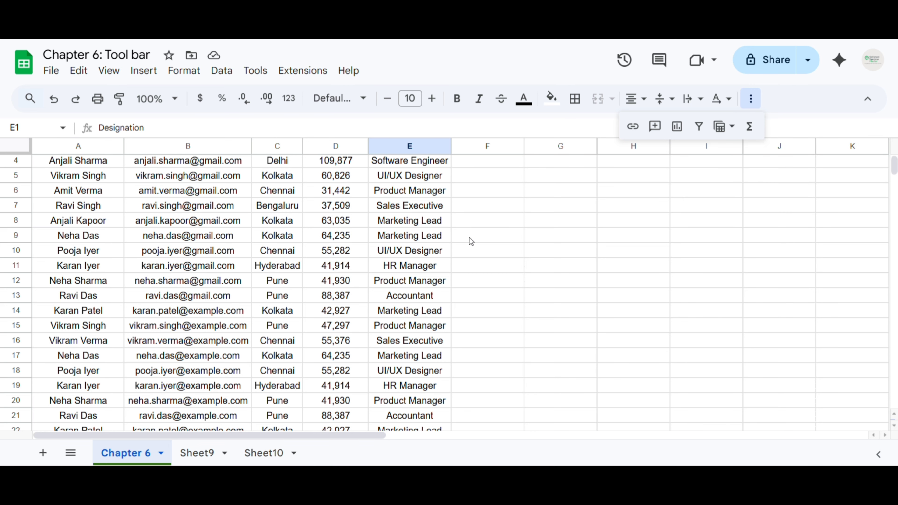
Select empty cell F4 and browse the available functions, from the basic ones through categories such as Logical.
{"action": "left_click", "coordinate": [487, 213]}
{"action": "scroll", "coordinate": [427, 235], "scroll_direction": "up", "scroll_amount": 1}
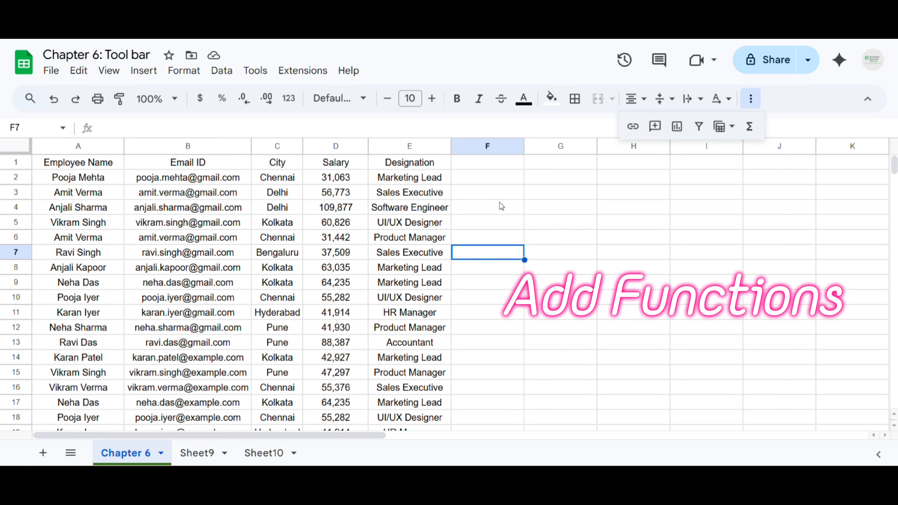
{"action": "left_click", "coordinate": [501, 207]}
{"action": "left_click", "coordinate": [749, 127]}
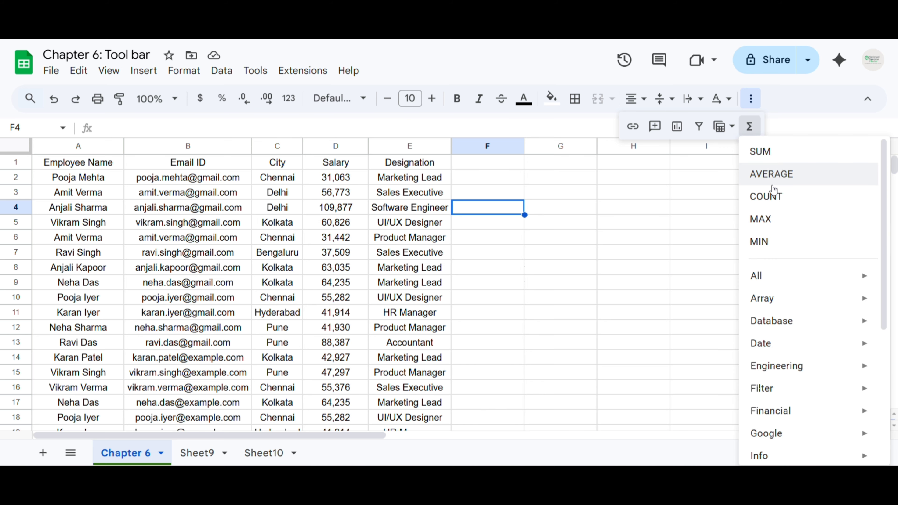
{"action": "scroll", "coordinate": [775, 265], "scroll_direction": "down", "scroll_amount": 1}
{"action": "scroll", "coordinate": [768, 261], "scroll_direction": "down", "scroll_amount": 3}
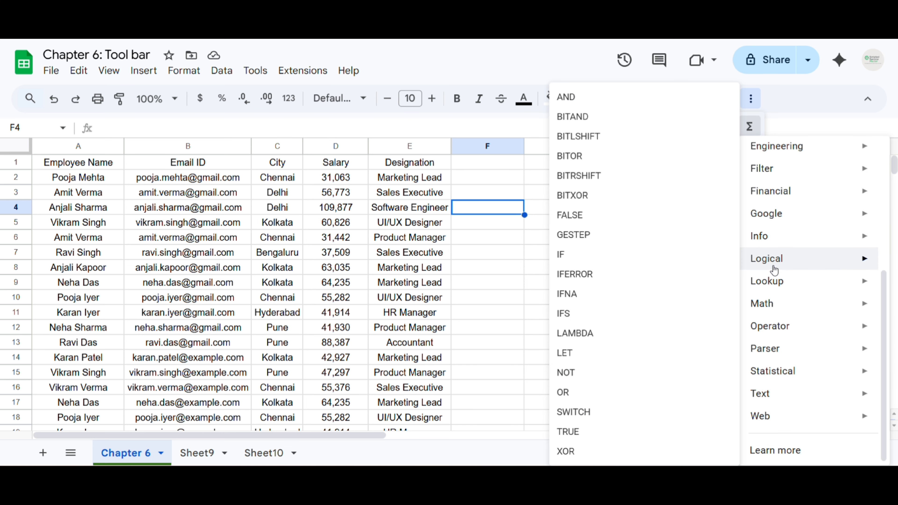
{"action": "scroll", "coordinate": [768, 261], "scroll_direction": "up", "scroll_amount": 5}
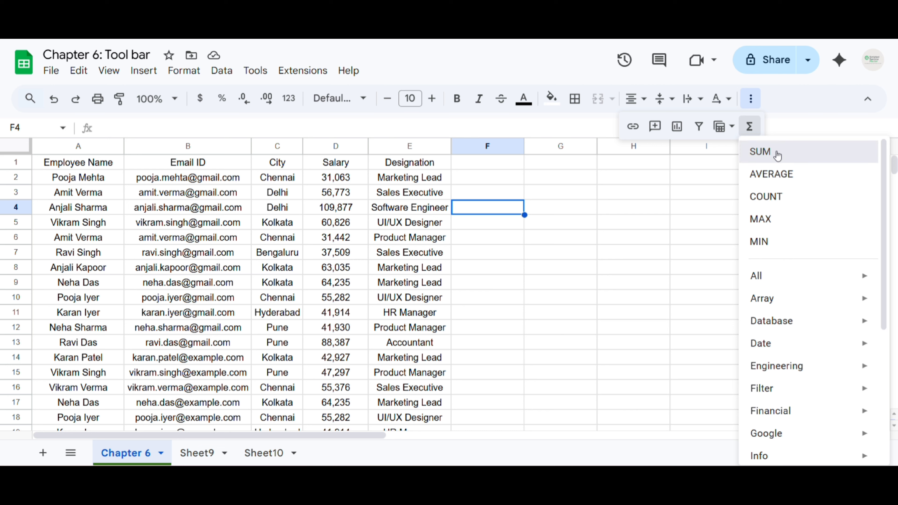
Try inserting a SUM function in cell F4, discard the entry, and collapse the extra tools.
{"action": "left_click", "coordinate": [760, 152]}
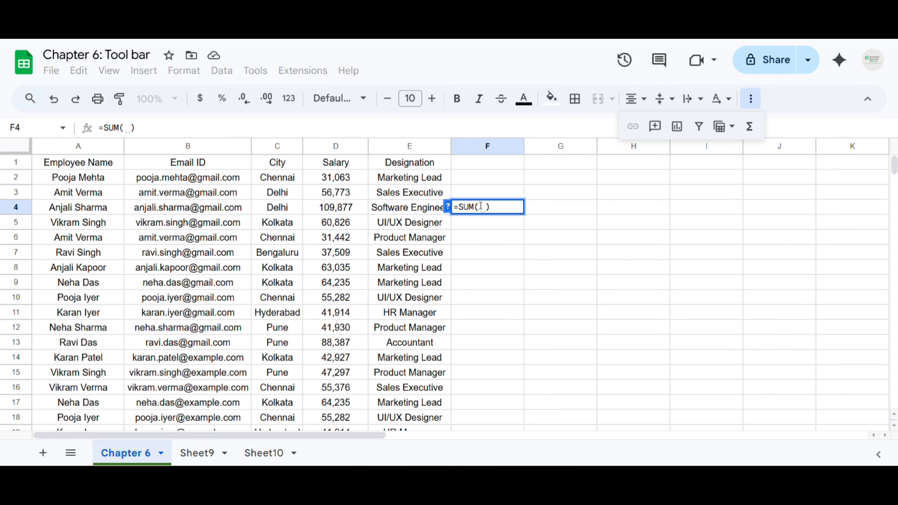
{"action": "key", "text": "Delete"}
{"action": "key", "text": "Escape"}
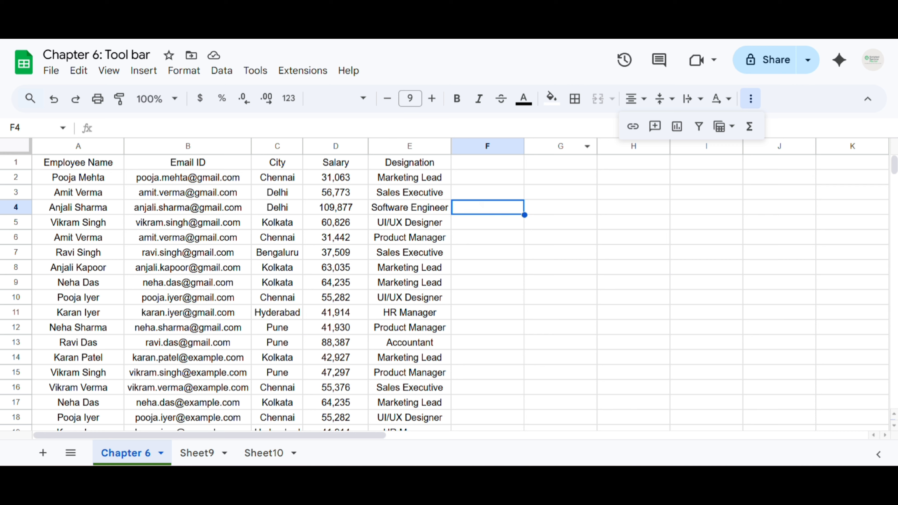
{"action": "left_click", "coordinate": [756, 105]}
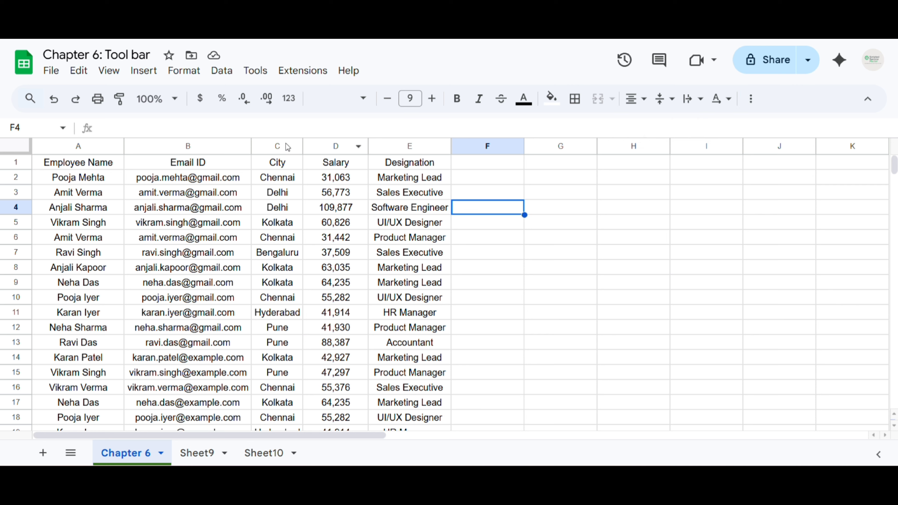